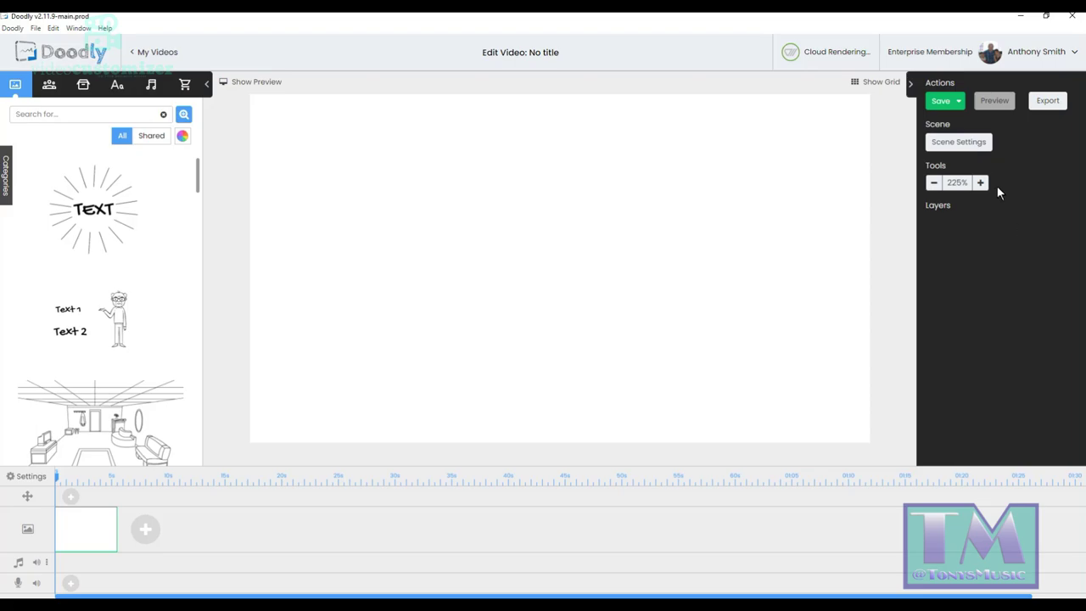
Give the scene a custom yellow #F8E71C background with Real Hands set to NO HAND.
{"action": "left_click", "coordinate": [968, 146]}
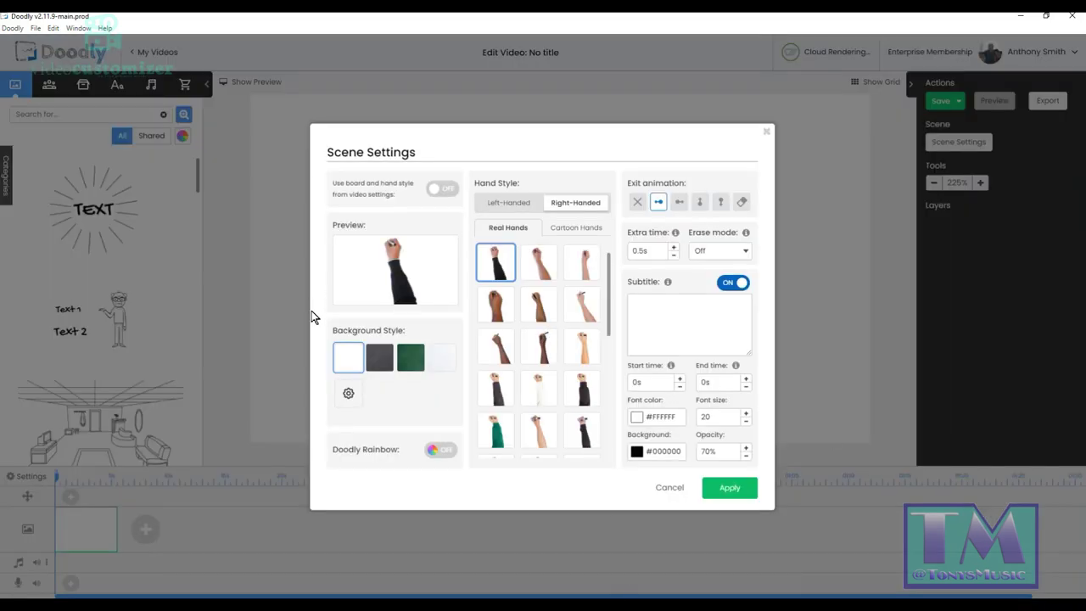
{"action": "left_click", "coordinate": [350, 393]}
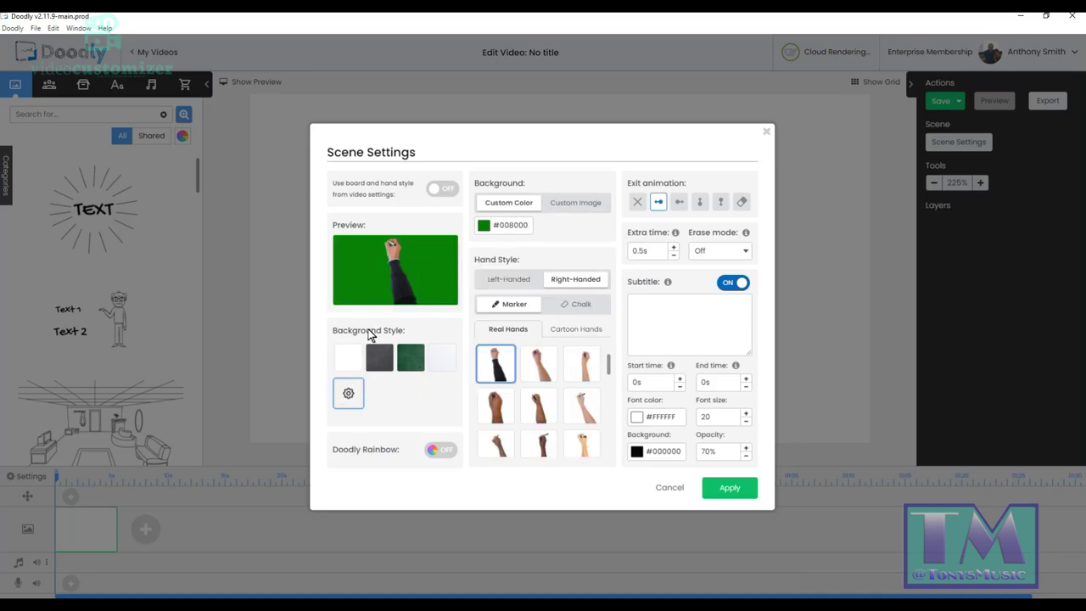
{"action": "left_click", "coordinate": [485, 229]}
{"action": "left_click", "coordinate": [514, 382]}
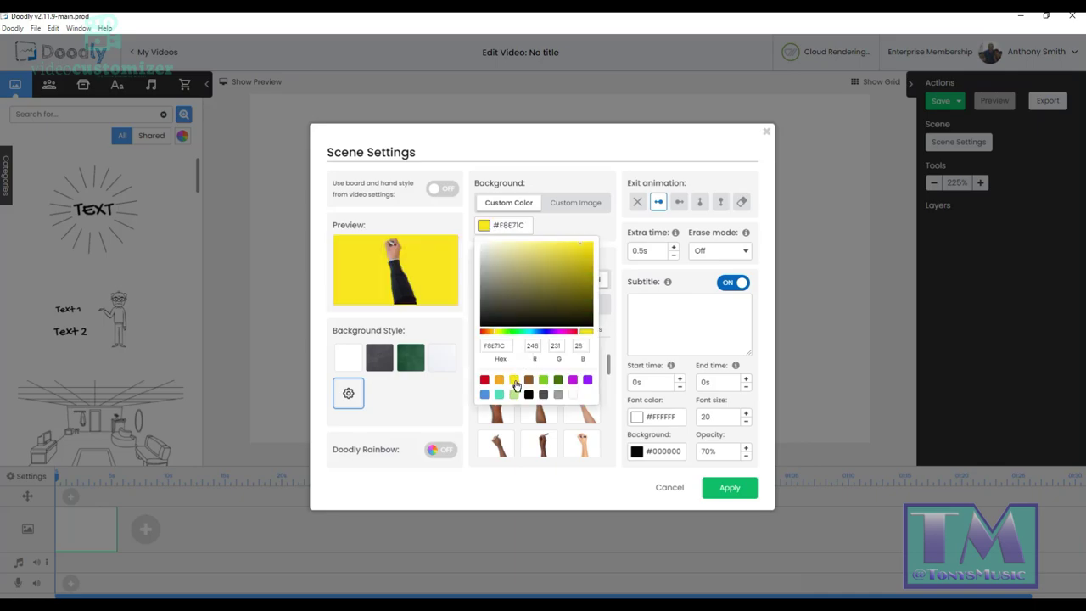
{"action": "left_click", "coordinate": [729, 490]}
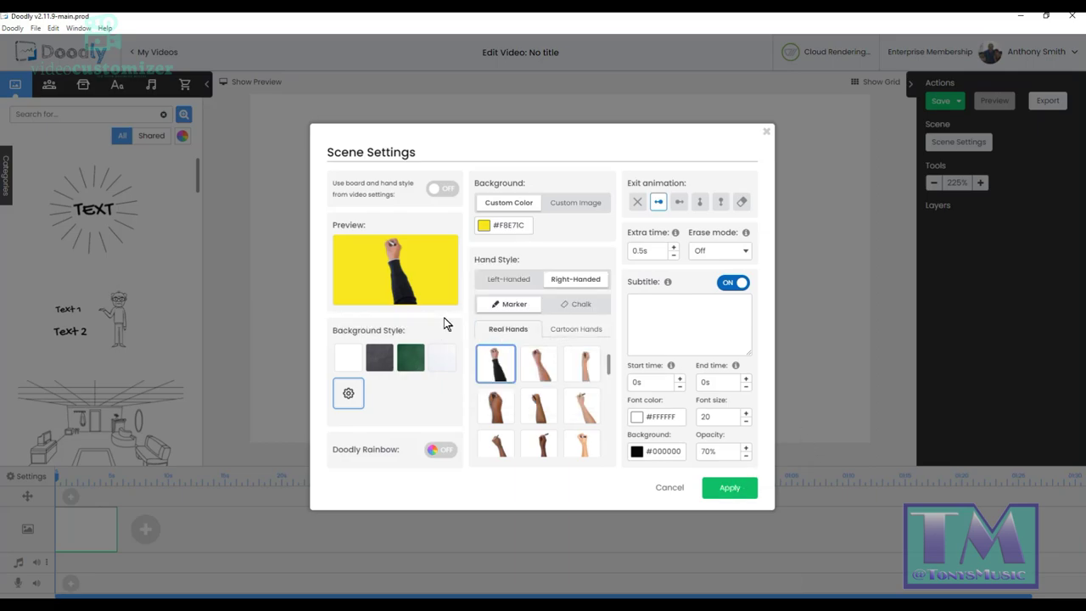
{"action": "scroll", "coordinate": [585, 356], "scroll_direction": "down", "scroll_amount": 6}
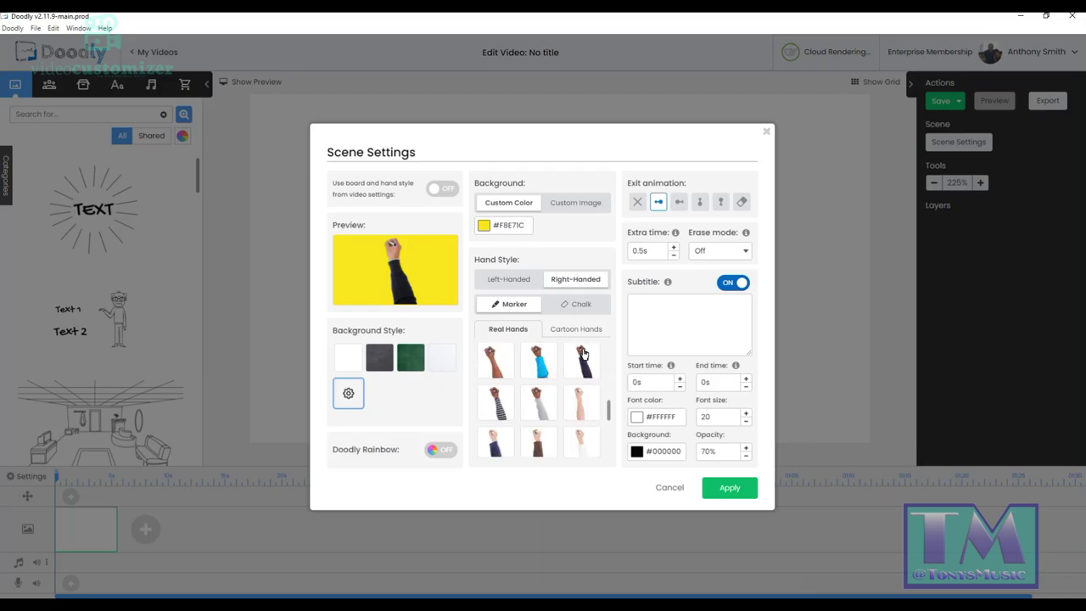
{"action": "left_click", "coordinate": [490, 440]}
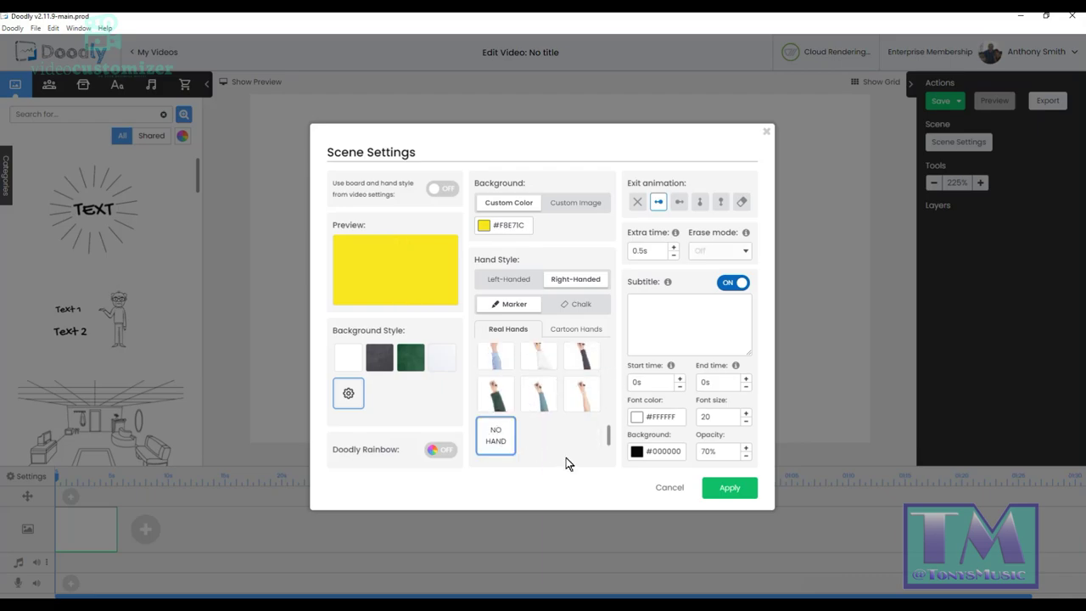
{"action": "left_click", "coordinate": [726, 489]}
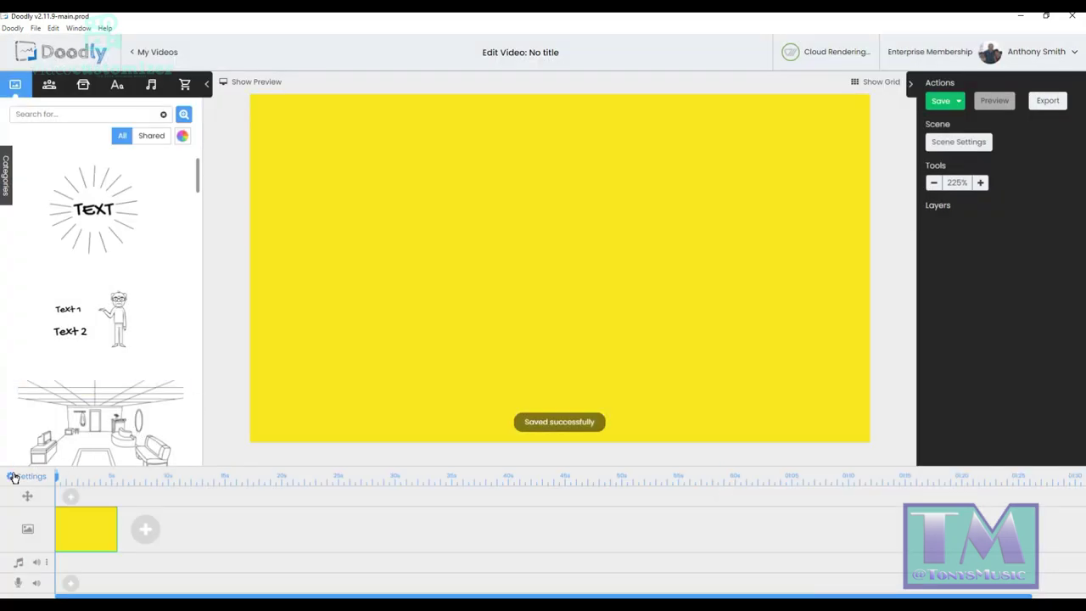
Apply the overall Video Settings with subtitles left on.
{"action": "left_click", "coordinate": [14, 477]}
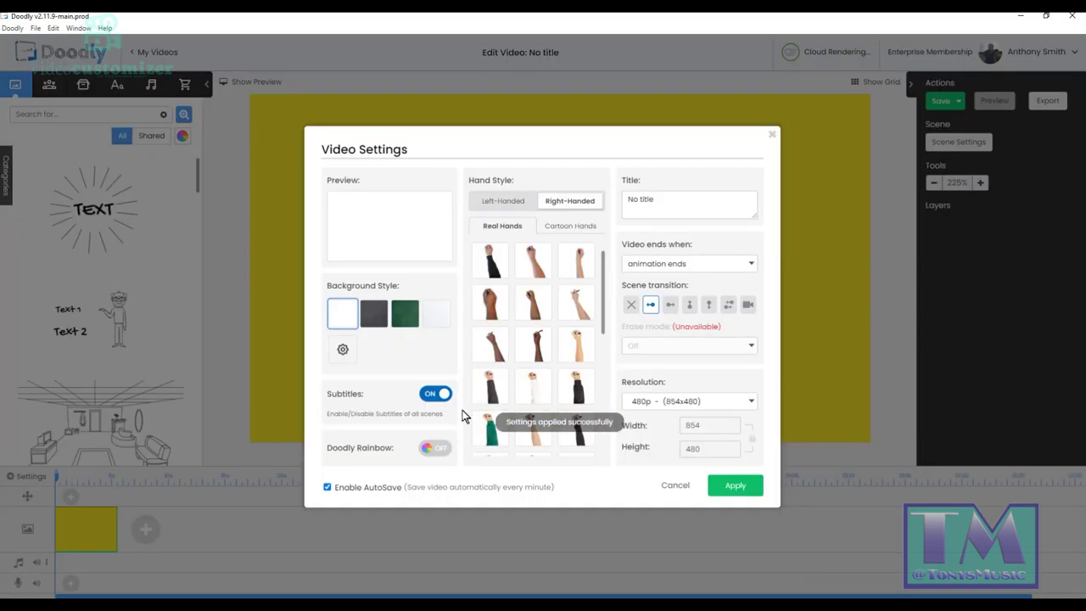
{"action": "scroll", "coordinate": [526, 384], "scroll_direction": "down", "scroll_amount": 5}
{"action": "left_click", "coordinate": [732, 485]}
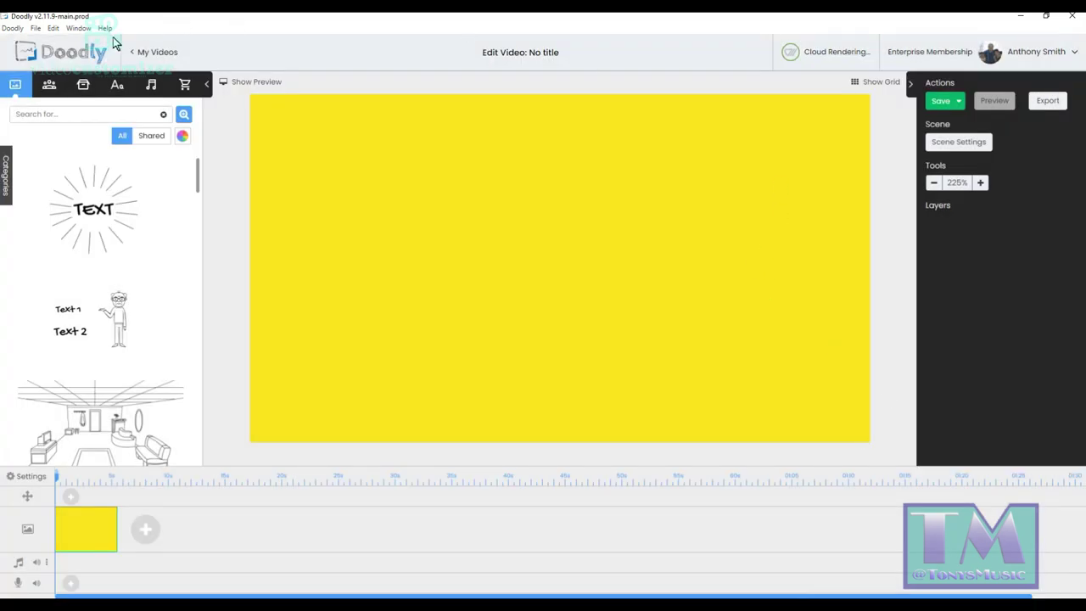
Browse the Characters library's stickman and illustrated-woman thumbnails.
{"action": "left_click", "coordinate": [53, 86]}
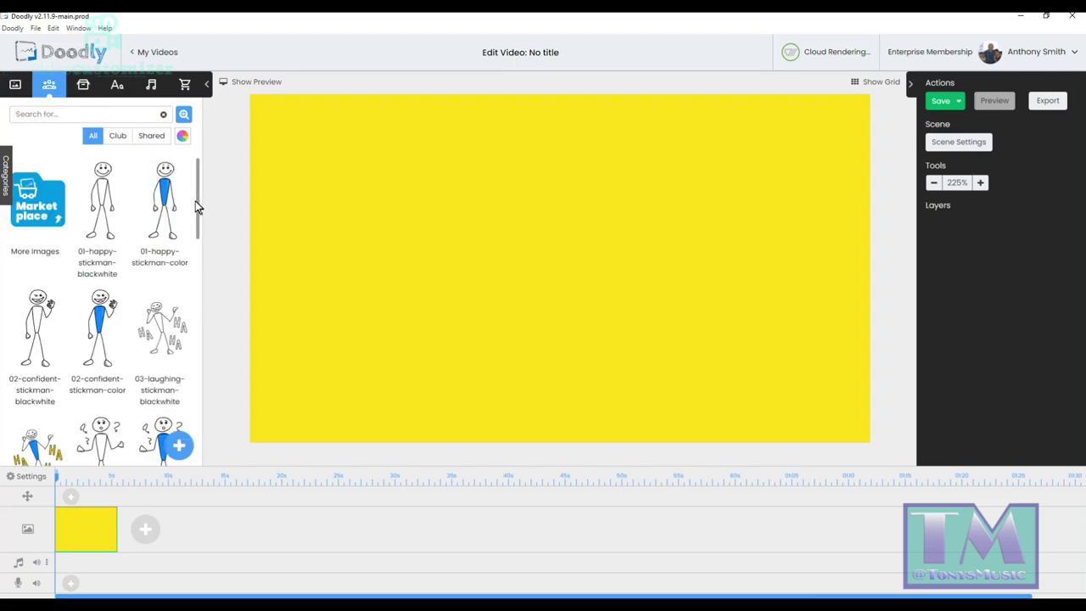
{"action": "left_click_drag", "start_coordinate": [196, 203], "coordinate": [206, 318]}
{"action": "scroll", "coordinate": [177, 425], "scroll_direction": "down", "scroll_amount": 5}
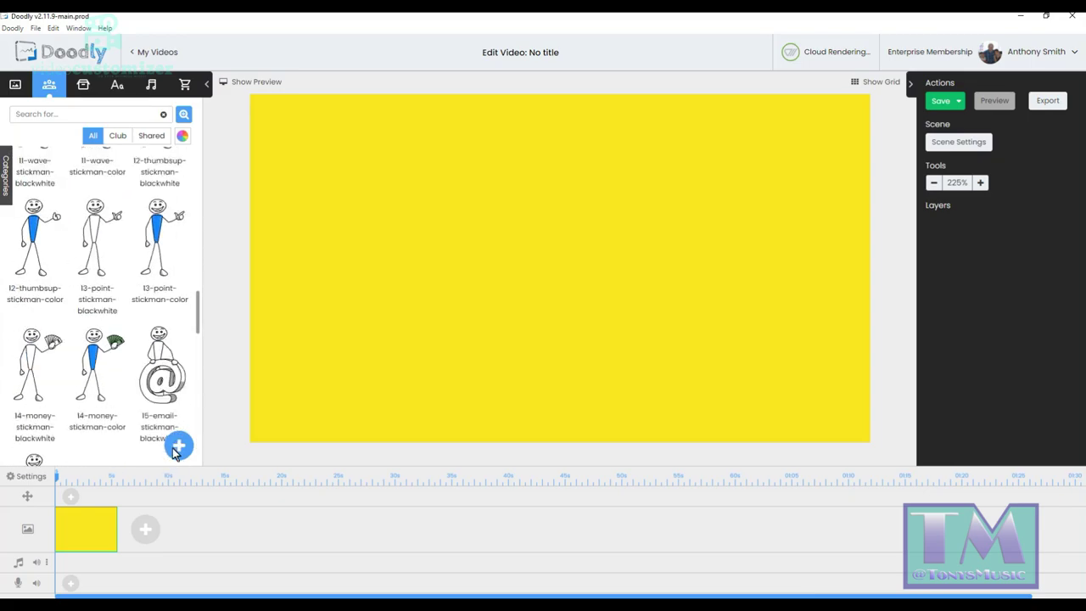
{"action": "left_click", "coordinate": [6, 174]}
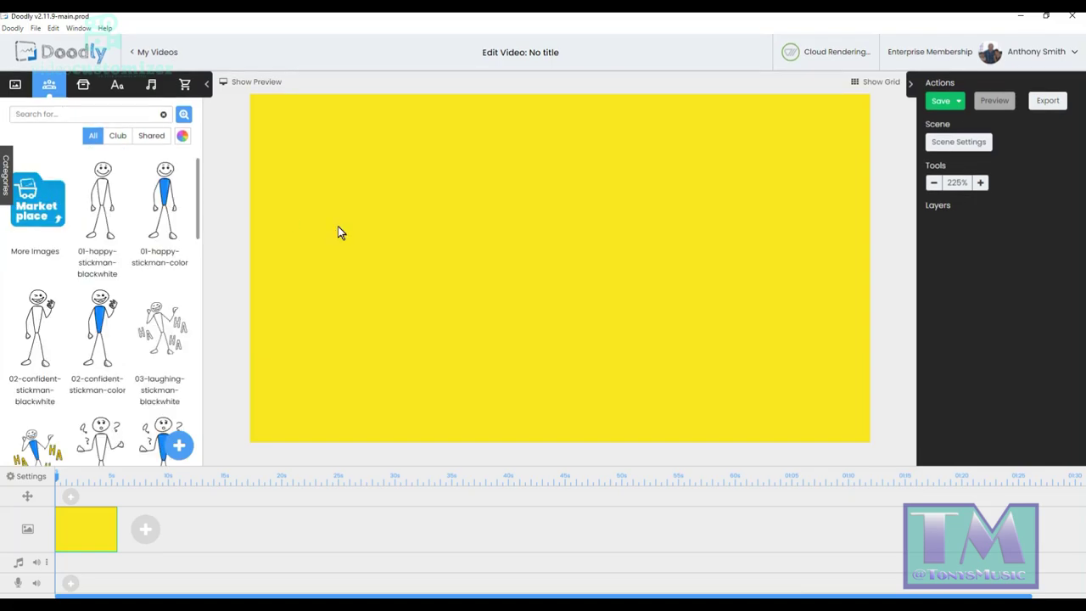
{"action": "left_click_drag", "start_coordinate": [197, 195], "coordinate": [194, 442]}
{"action": "scroll", "coordinate": [194, 441], "scroll_direction": "down", "scroll_amount": 10}
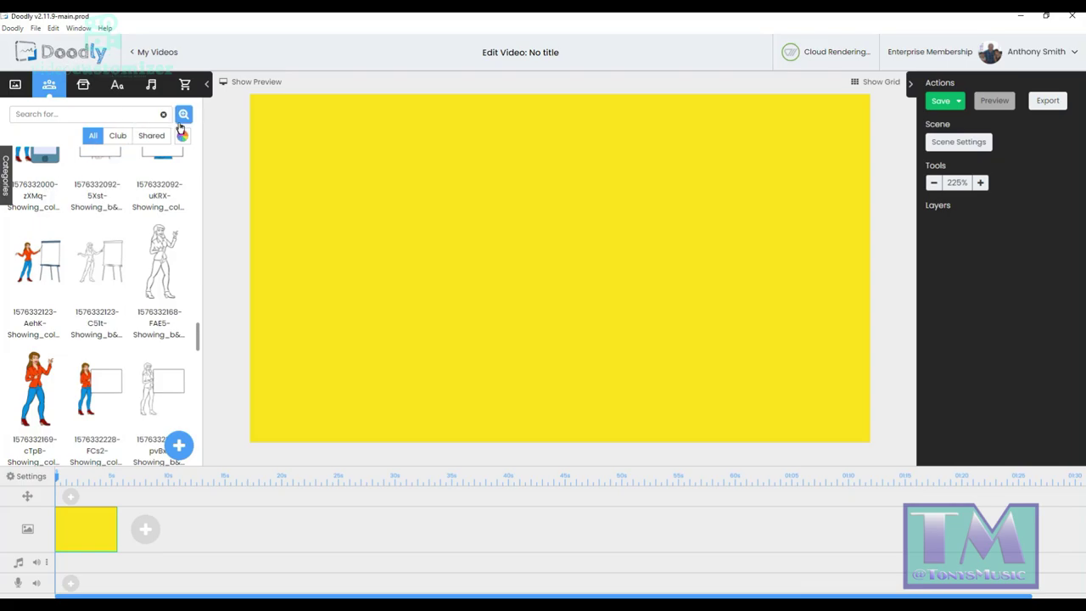
Start a new custom character upload and browse to Desktop > New folder (12).
{"action": "left_click", "coordinate": [187, 447]}
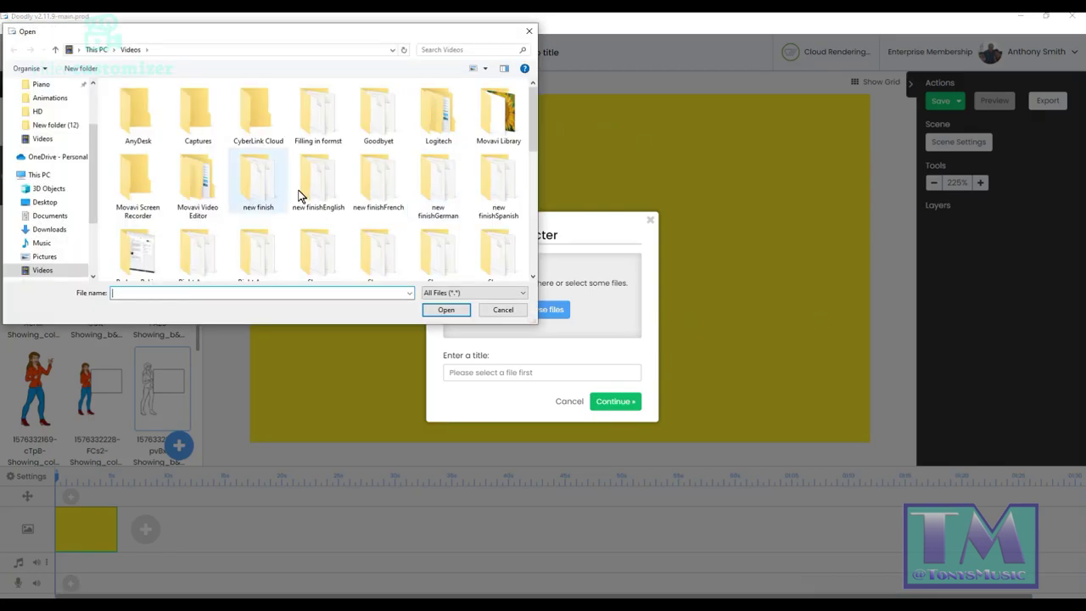
{"action": "scroll", "coordinate": [365, 178], "scroll_direction": "down", "scroll_amount": 10}
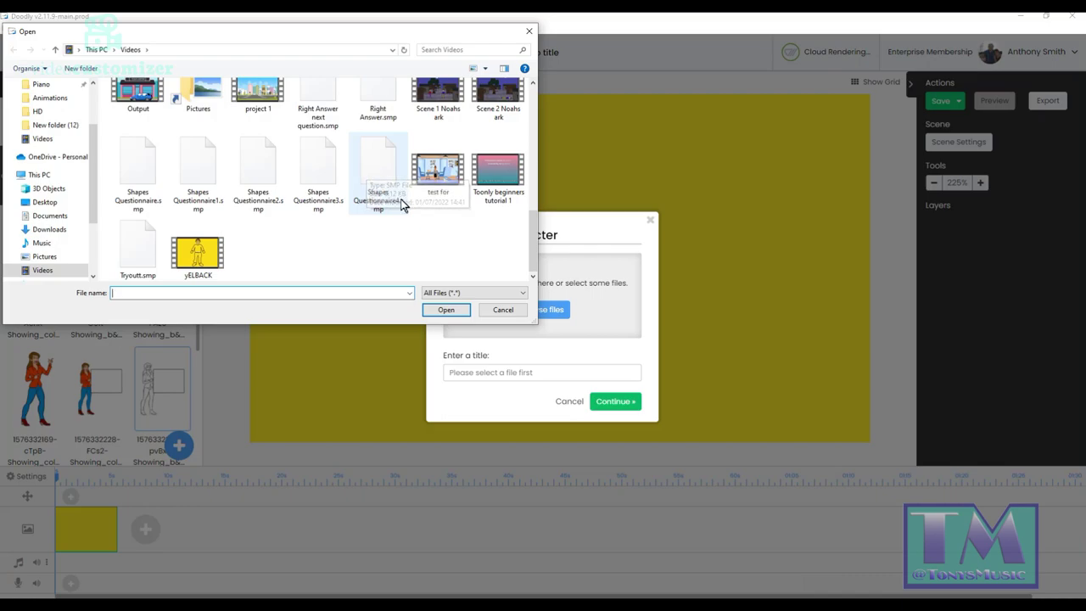
{"action": "scroll", "coordinate": [400, 198], "scroll_direction": "up", "scroll_amount": 10}
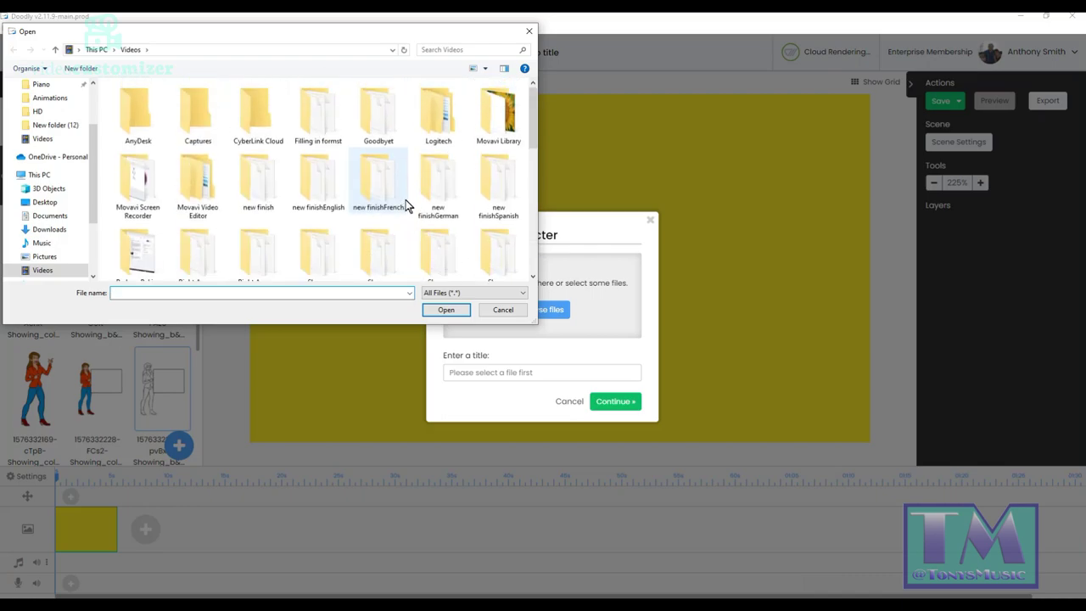
{"action": "left_click", "coordinate": [95, 49]}
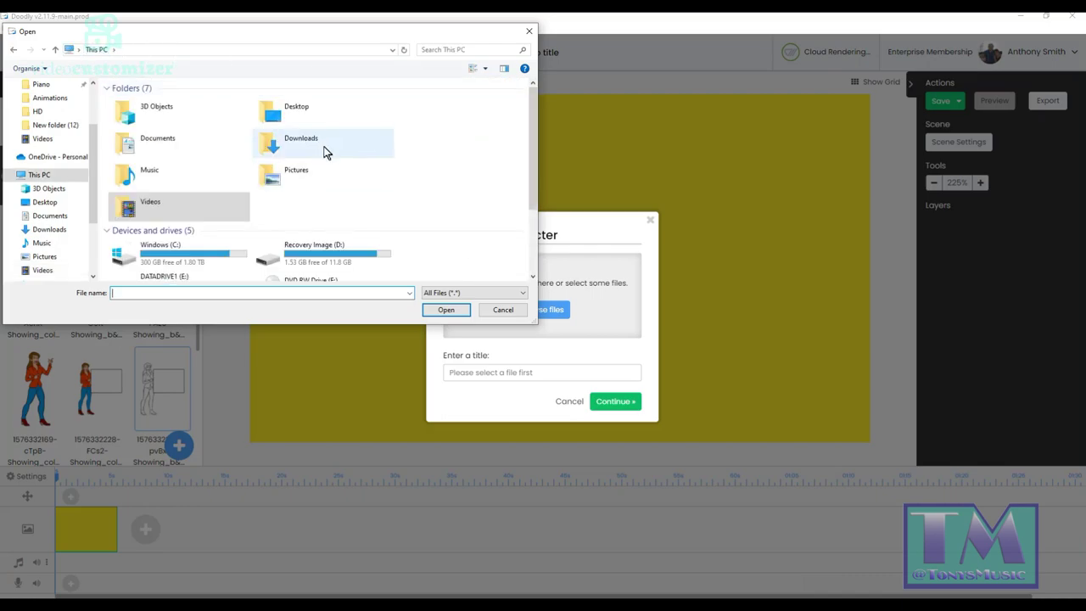
{"action": "double_click", "coordinate": [305, 111]}
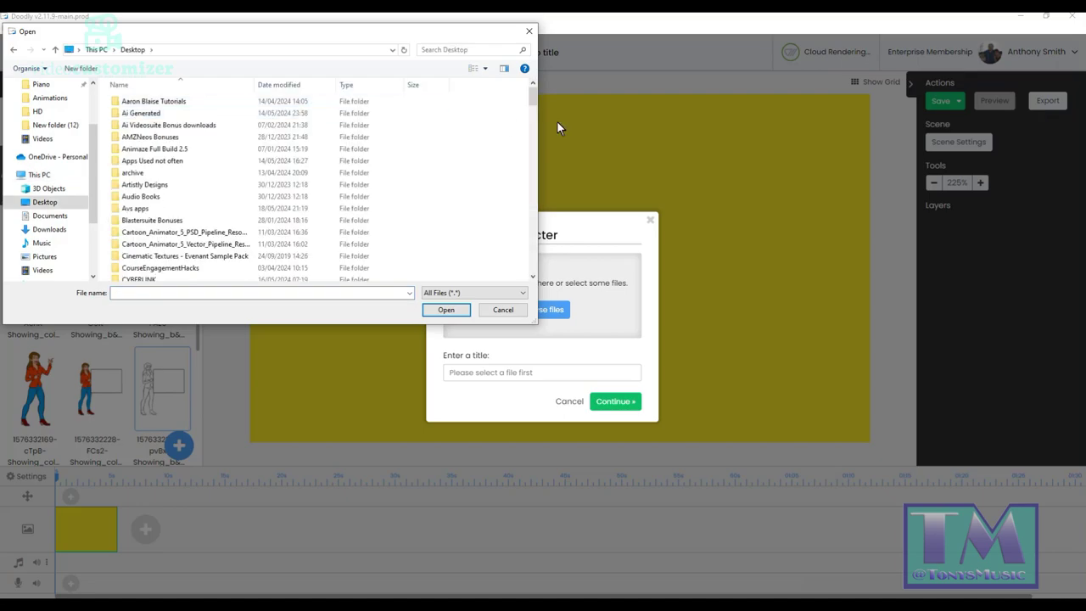
{"action": "scroll", "coordinate": [477, 170], "scroll_direction": "down", "scroll_amount": 5}
{"action": "scroll", "coordinate": [478, 174], "scroll_direction": "down", "scroll_amount": 10}
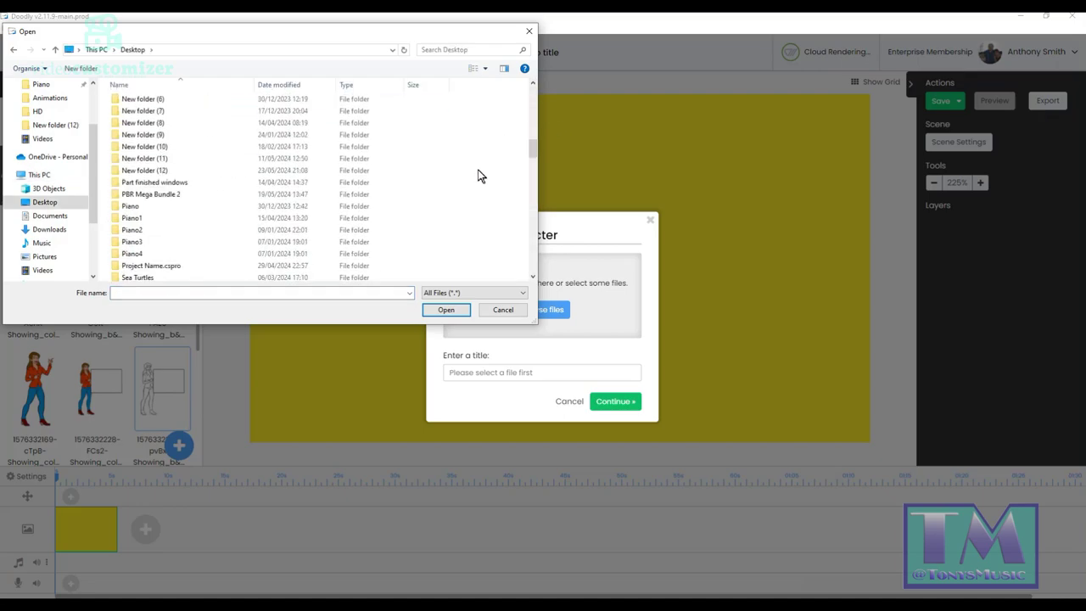
{"action": "scroll", "coordinate": [272, 207], "scroll_direction": "up", "scroll_amount": 5}
{"action": "scroll", "coordinate": [213, 212], "scroll_direction": "up", "scroll_amount": 5}
{"action": "scroll", "coordinate": [215, 215], "scroll_direction": "down", "scroll_amount": 5}
{"action": "scroll", "coordinate": [215, 214], "scroll_direction": "up", "scroll_amount": 5}
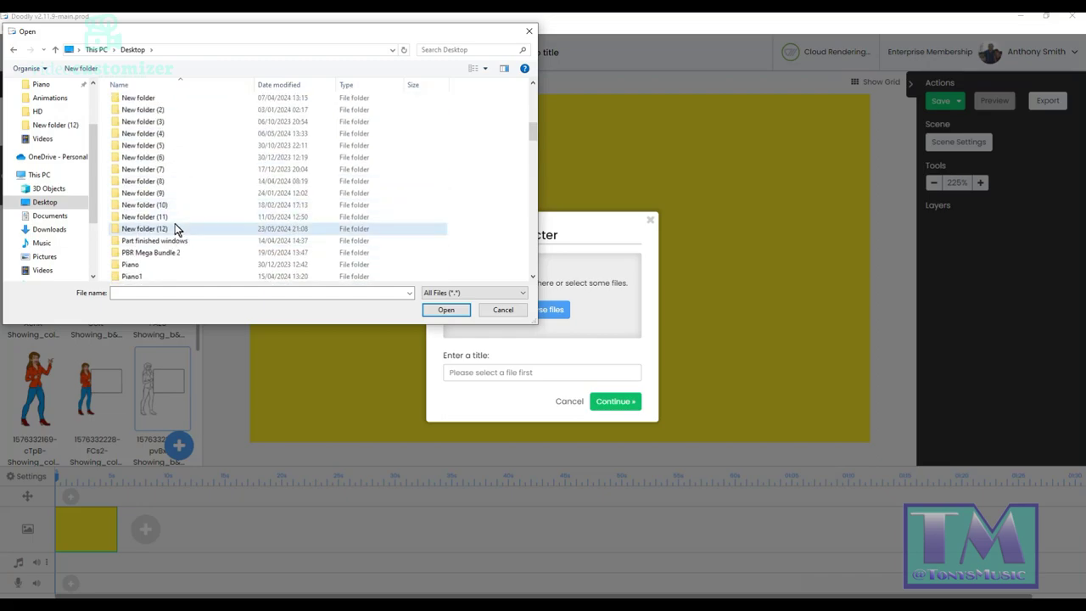
{"action": "double_click", "coordinate": [175, 226]}
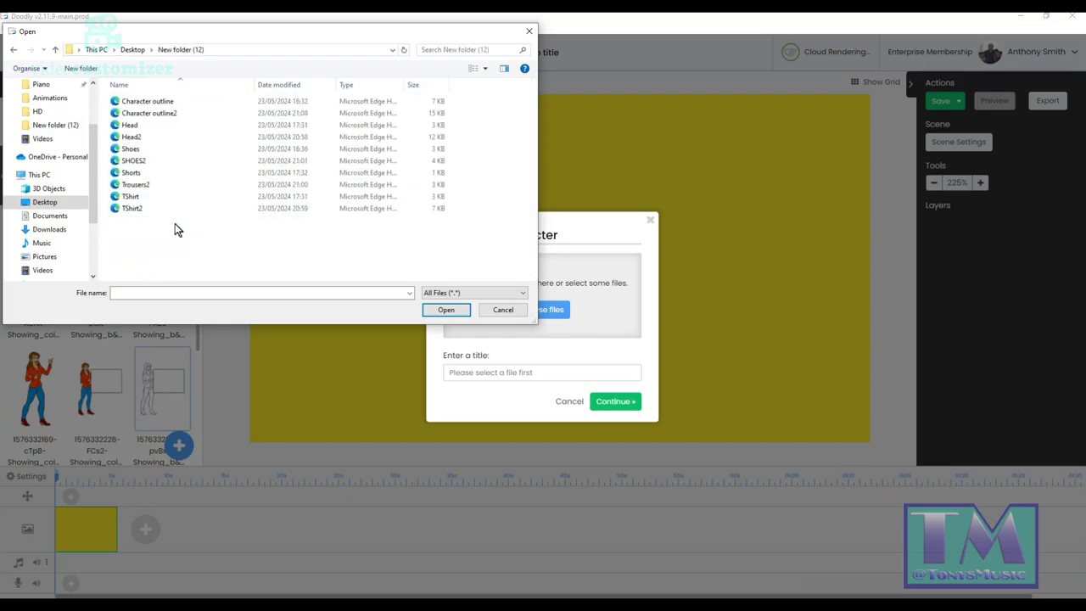
Upload Character outline2, Head2, SHOES2, Trousers2 and TShirt2 as characters.
{"action": "left_click", "coordinate": [169, 116]}
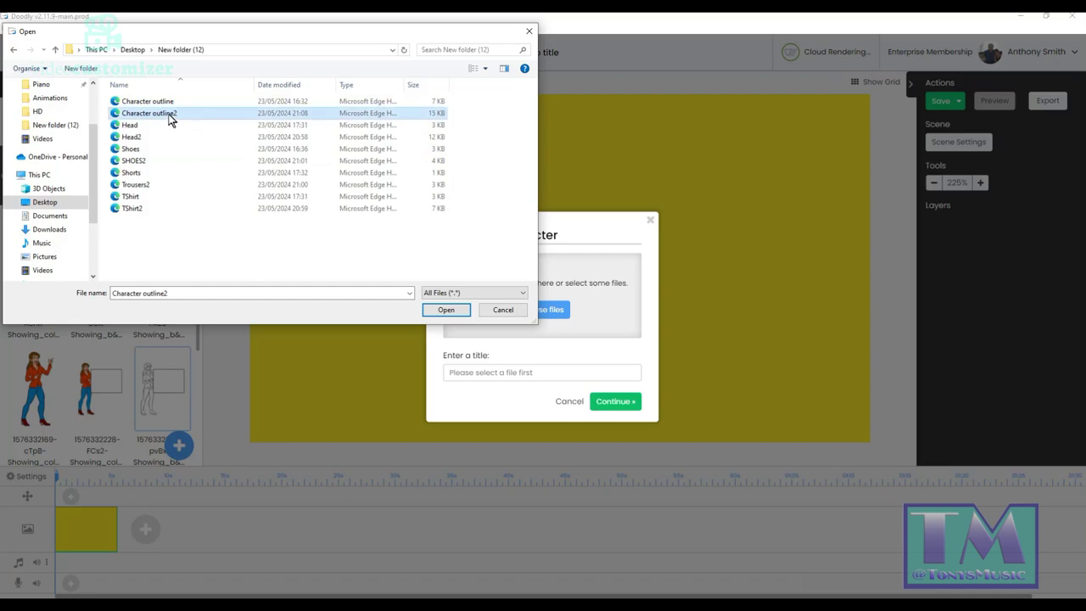
{"action": "left_click", "coordinate": [156, 138], "text": "ctrl"}
{"action": "left_click", "coordinate": [159, 162], "text": "ctrl"}
{"action": "left_click", "coordinate": [162, 184], "text": "ctrl"}
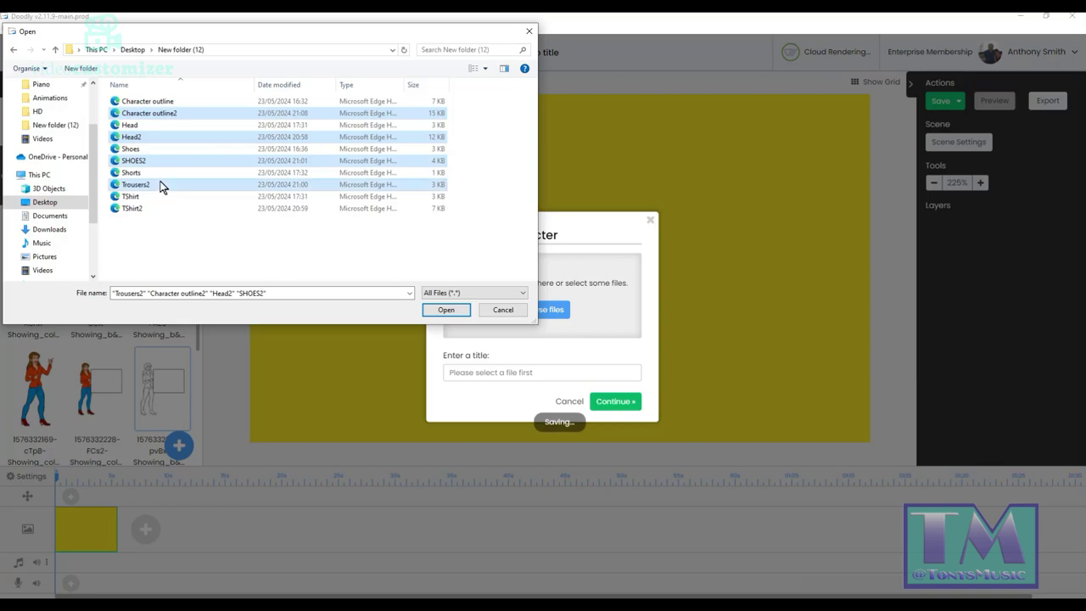
{"action": "left_click", "coordinate": [144, 208], "text": "ctrl"}
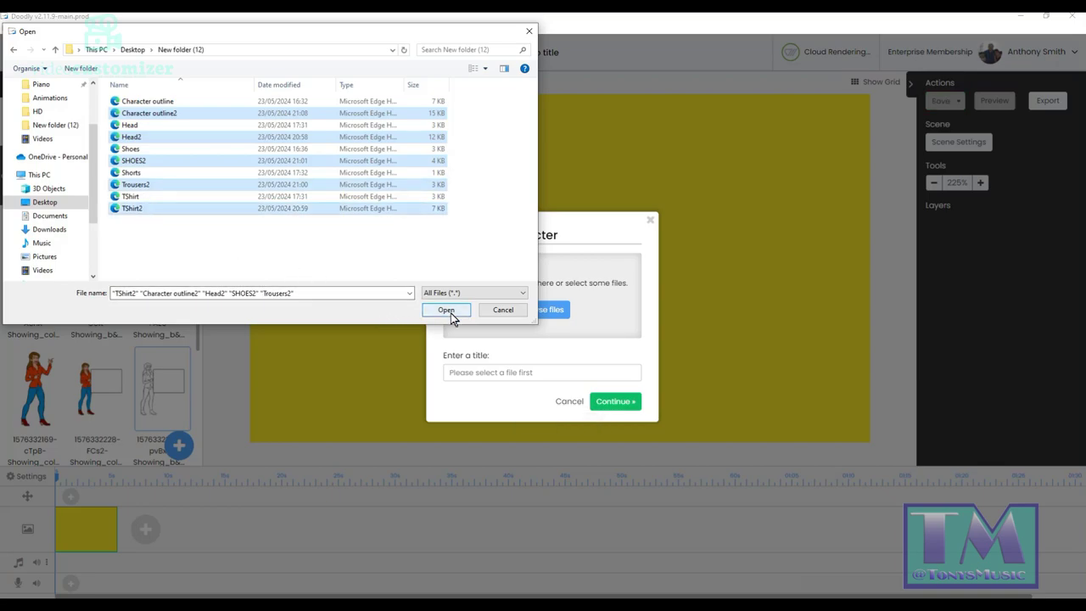
{"action": "left_click", "coordinate": [447, 311]}
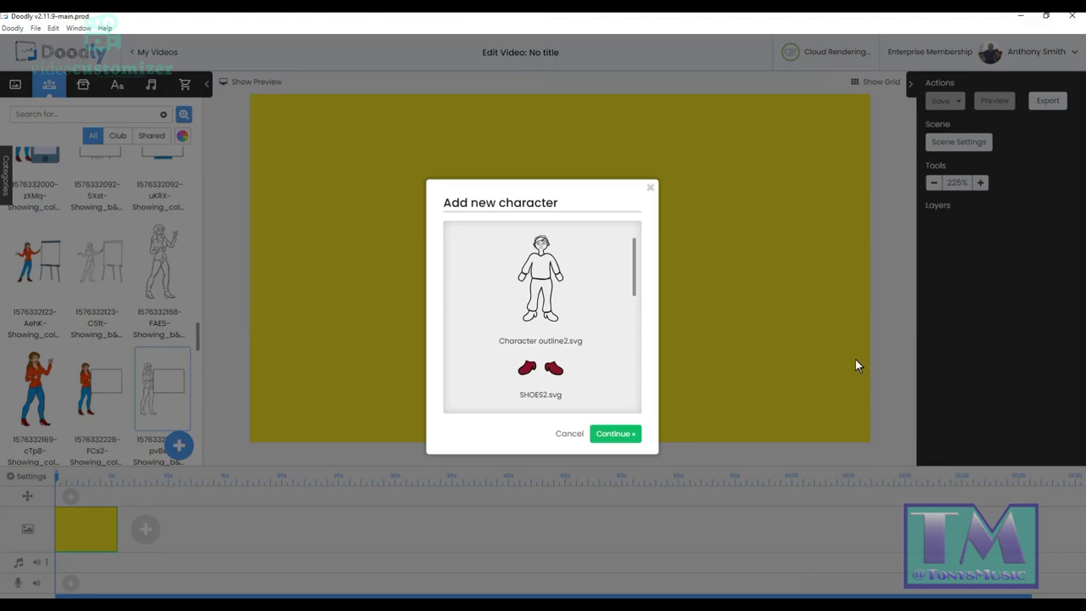
{"action": "left_click", "coordinate": [617, 433]}
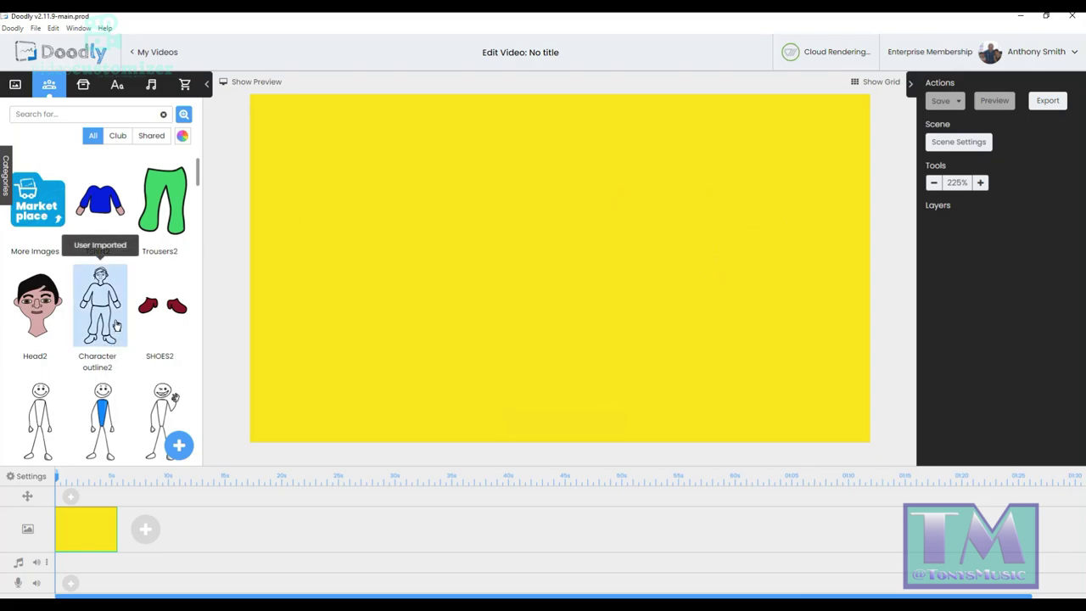
Place Character outline2 on the yellow canvas, enlarged to nearly full canvas height.
{"action": "left_click_drag", "start_coordinate": [107, 314], "coordinate": [536, 258]}
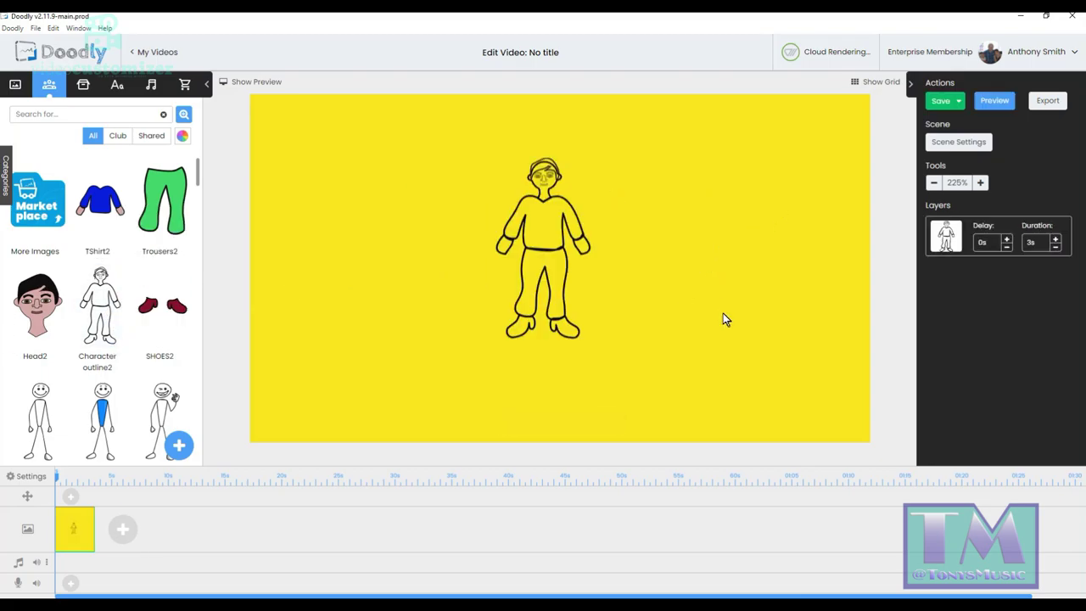
{"action": "left_click", "coordinate": [543, 255]}
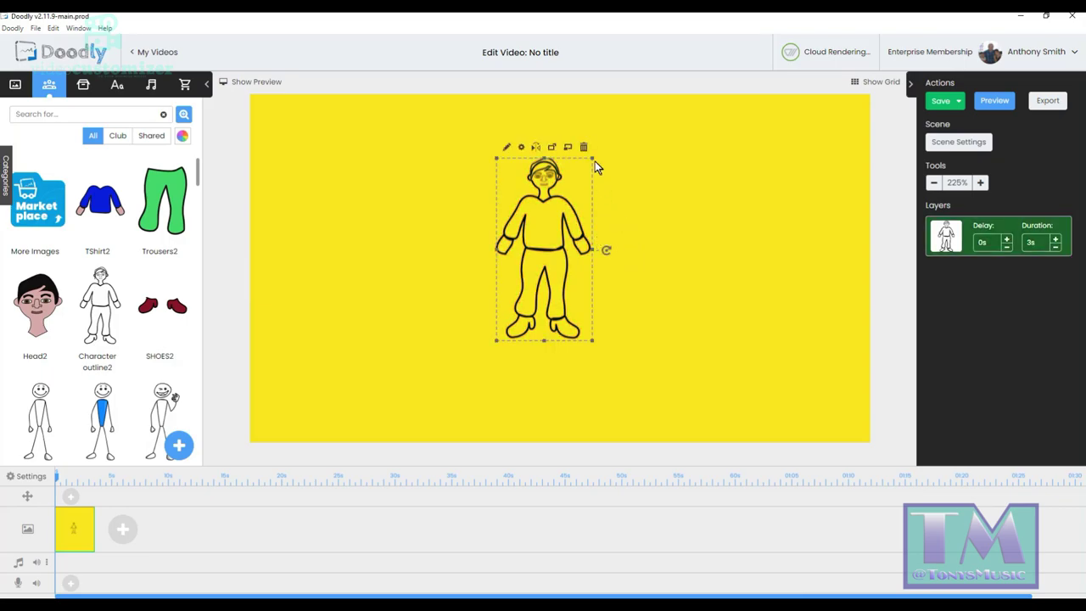
{"action": "left_click_drag", "start_coordinate": [593, 162], "coordinate": [702, 140]}
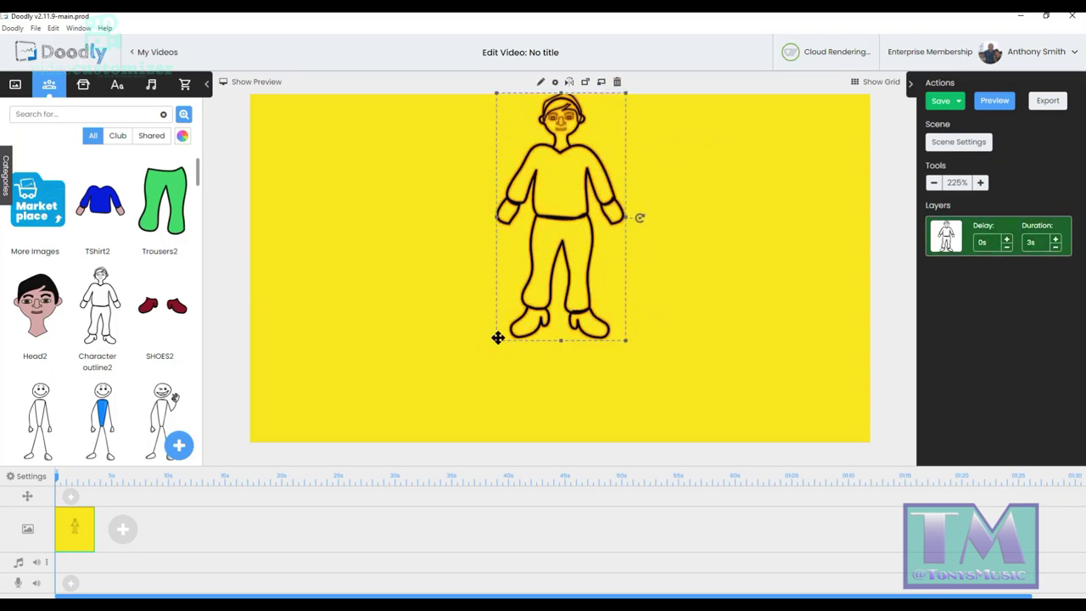
{"action": "left_click_drag", "start_coordinate": [499, 342], "coordinate": [454, 419]}
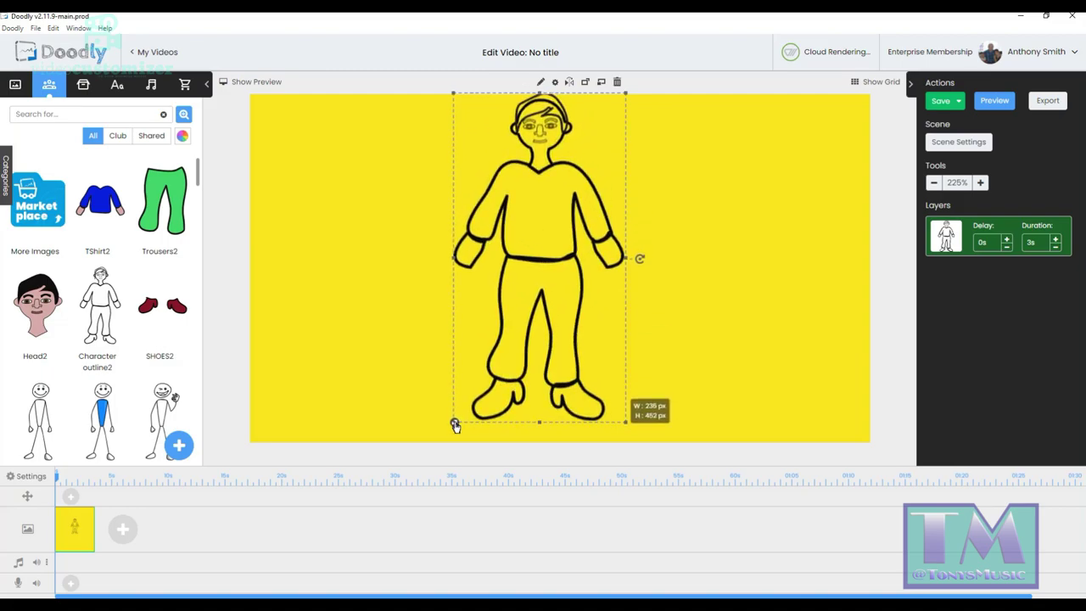
{"action": "left_click_drag", "start_coordinate": [582, 348], "coordinate": [582, 308]}
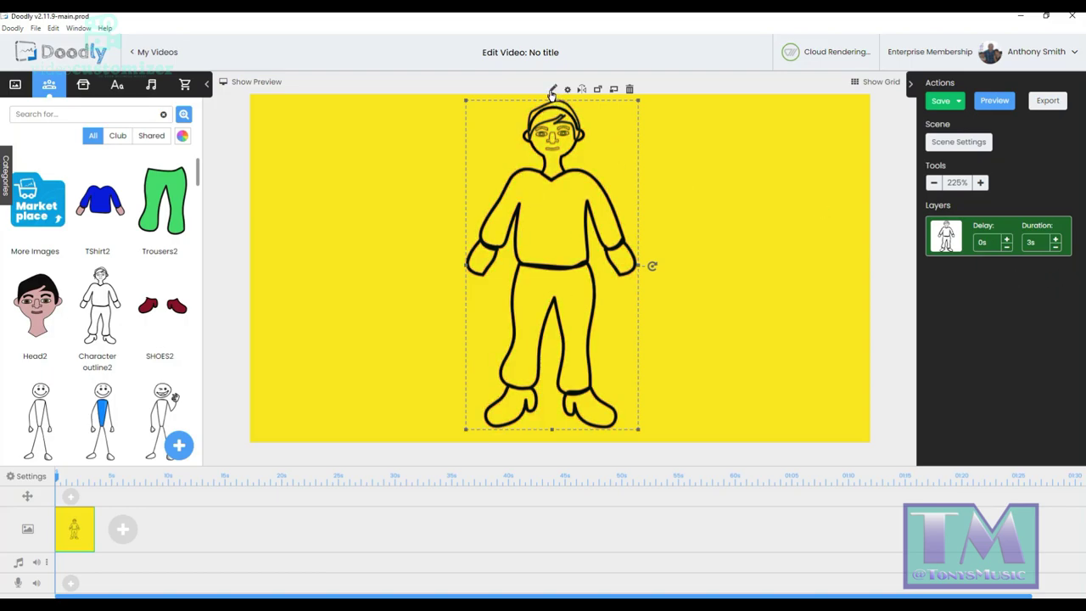
Open Character outline2 in the asset editor at 500% zoom and delete the stray shoulder point.
{"action": "double_click", "coordinate": [590, 132]}
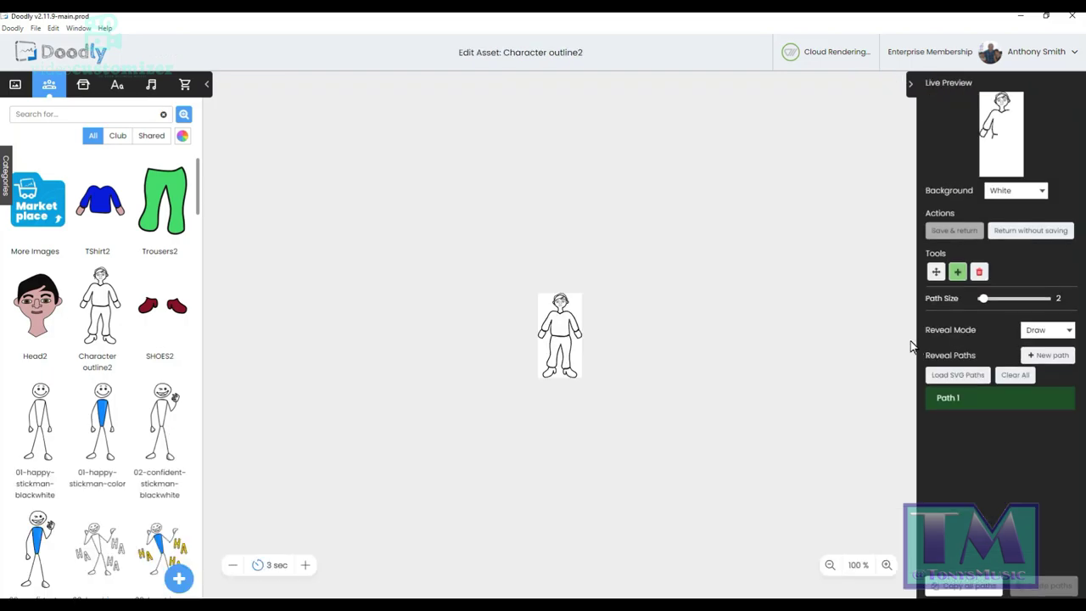
{"action": "left_click", "coordinate": [887, 566]}
{"action": "left_click", "coordinate": [887, 566]}
{"action": "left_click", "coordinate": [887, 566]}
{"action": "left_click", "coordinate": [887, 566]}
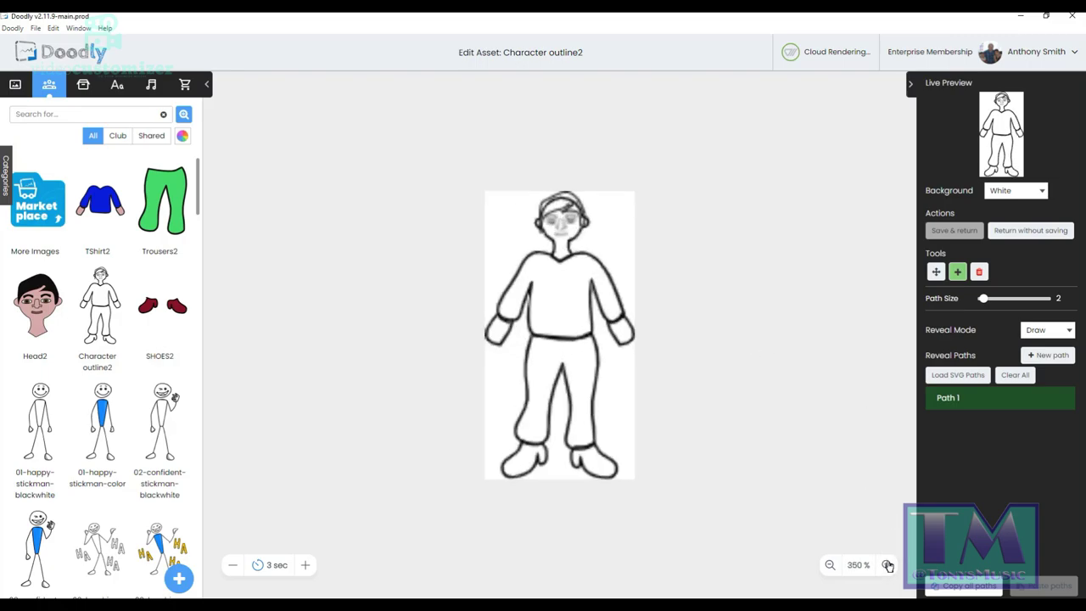
{"action": "left_click", "coordinate": [887, 566]}
{"action": "left_click", "coordinate": [887, 566]}
{"action": "left_click", "coordinate": [887, 566]}
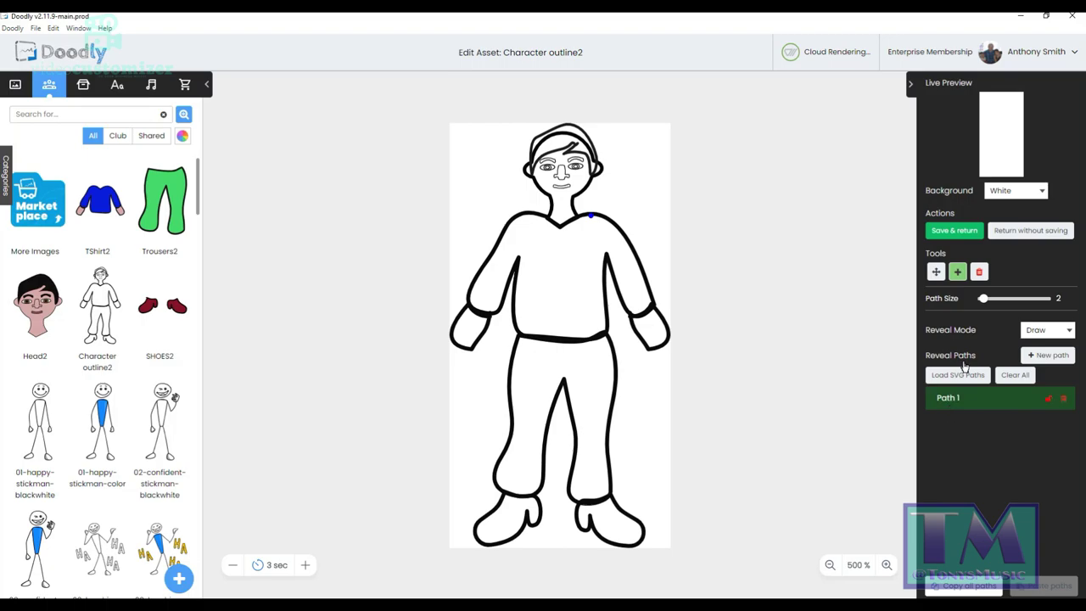
{"action": "key", "text": "d"}
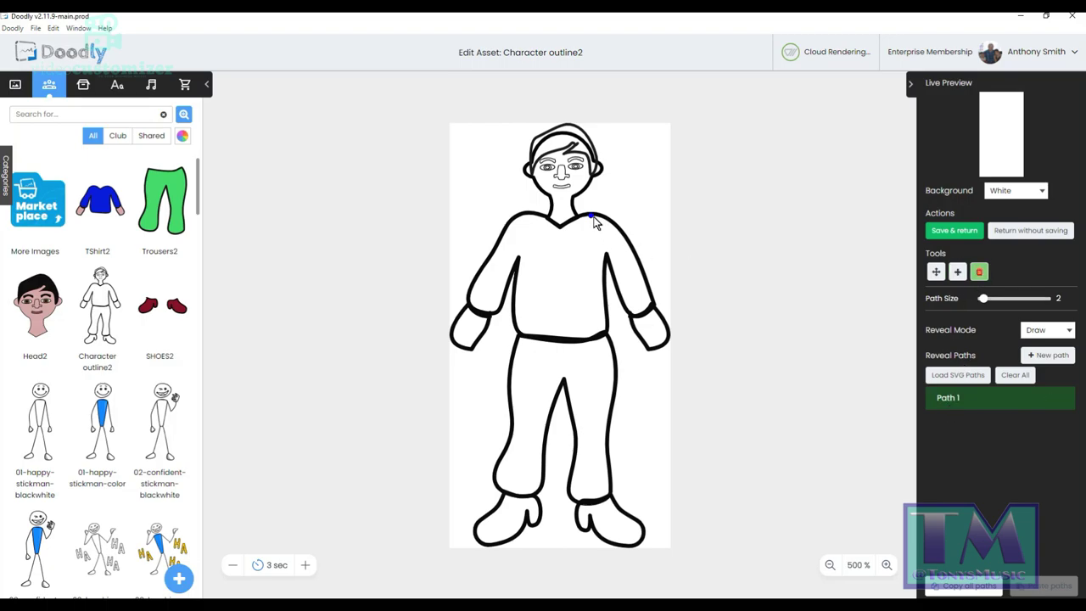
{"action": "left_click", "coordinate": [591, 218]}
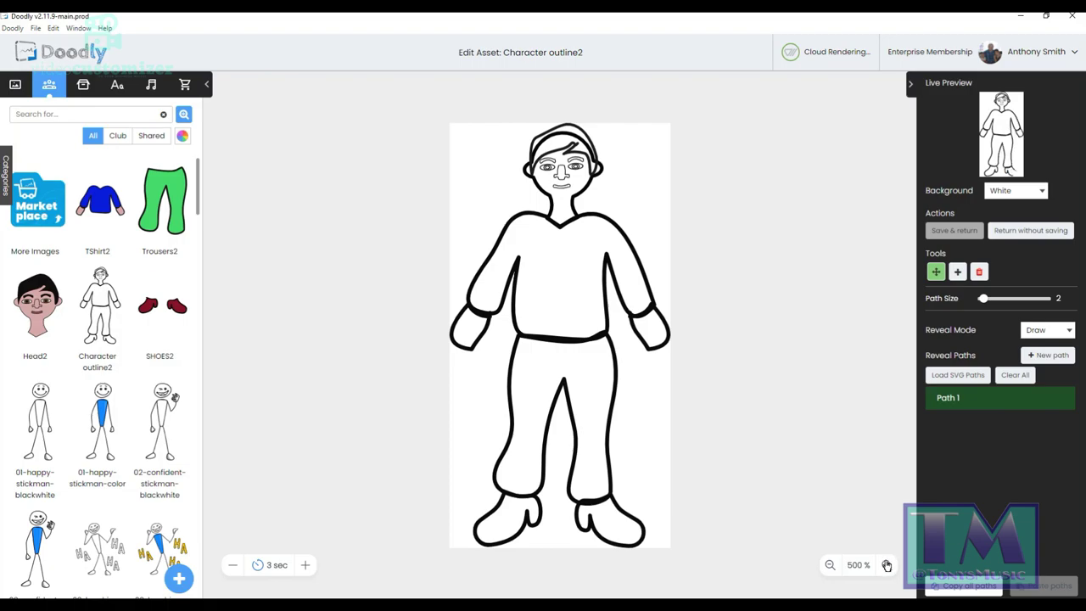
Trace reveal Path 1 from the face outline up and across the character's hair.
{"action": "left_click", "coordinate": [959, 273]}
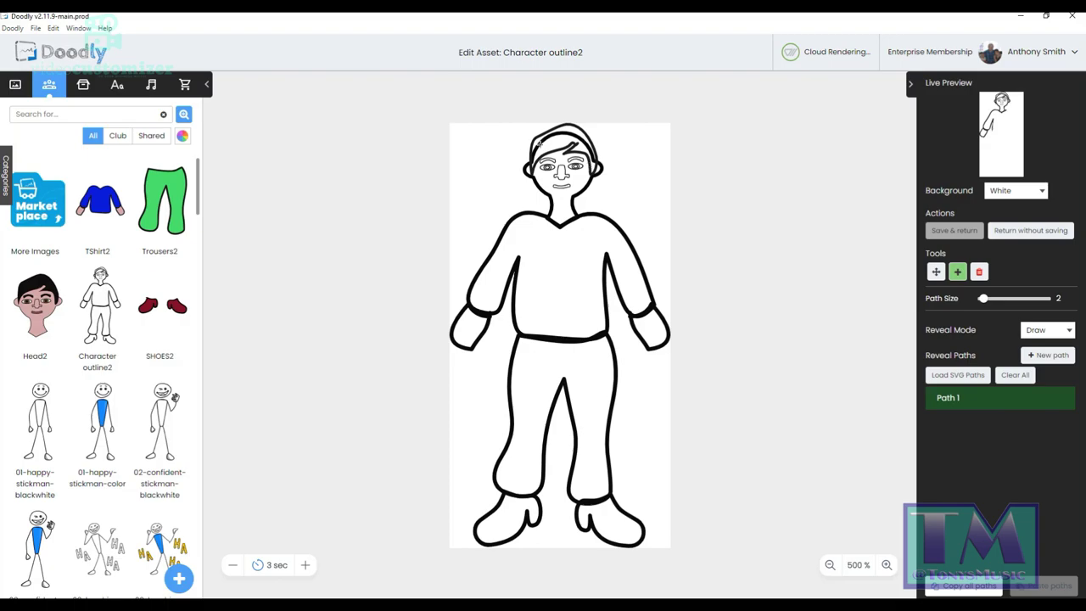
{"action": "left_click", "coordinate": [593, 175]}
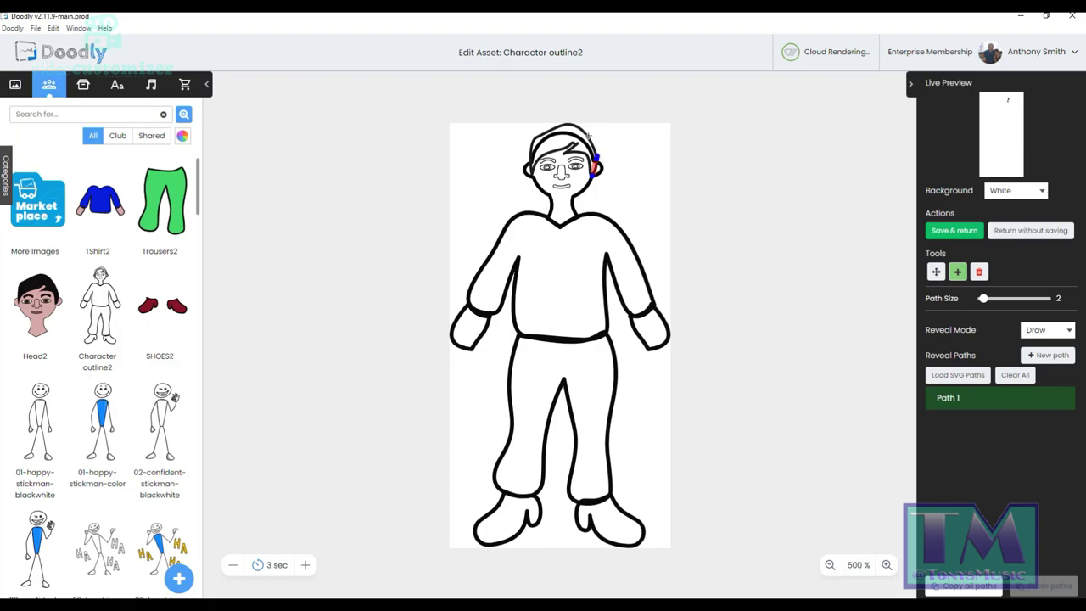
{"action": "left_click_drag", "start_coordinate": [588, 136], "coordinate": [578, 127]}
{"action": "left_click", "coordinate": [571, 126]}
{"action": "left_click", "coordinate": [530, 142]}
{"action": "left_click", "coordinate": [533, 175]}
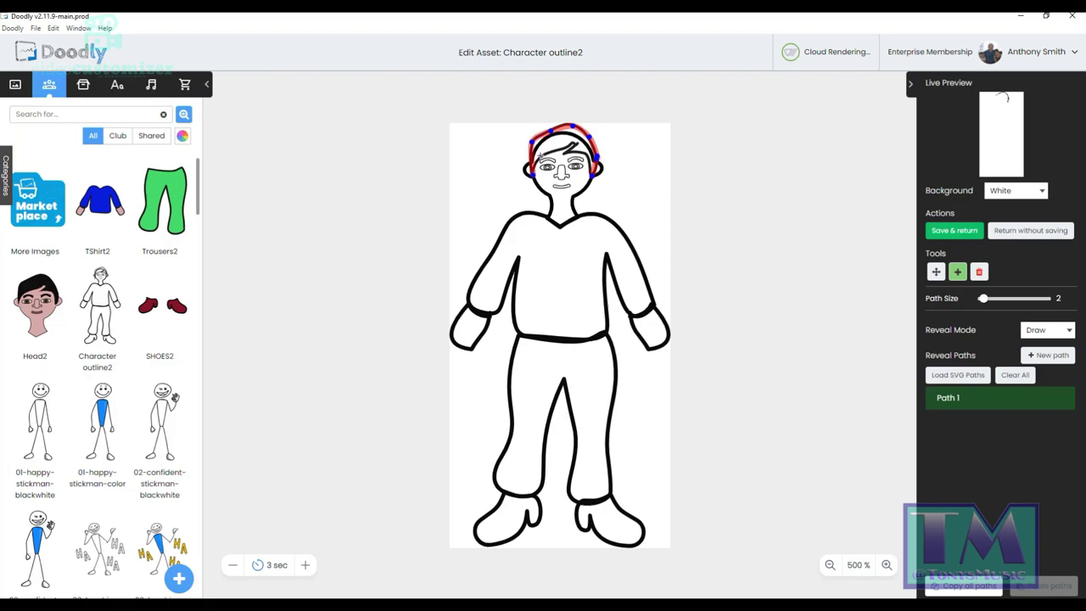
{"action": "left_click", "coordinate": [567, 148]}
{"action": "left_click", "coordinate": [588, 151]}
{"action": "key", "text": "m"}
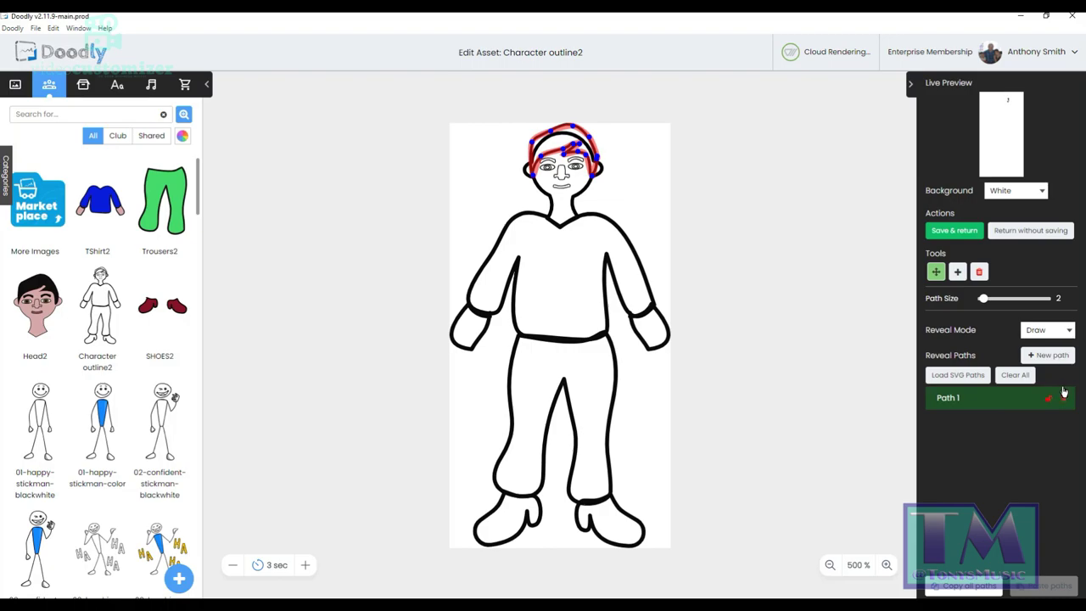
Start reveal Path 2 at the sweater neckline, running up the neck and face toward the hair.
{"action": "left_click", "coordinate": [1071, 358]}
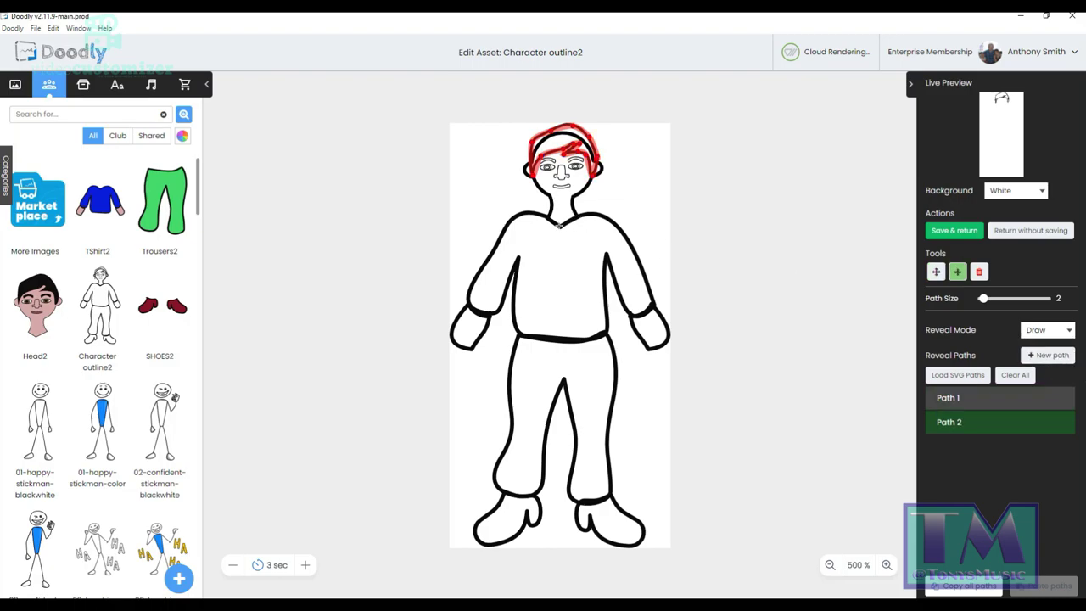
{"action": "left_click", "coordinate": [560, 225]}
{"action": "left_click", "coordinate": [576, 217]}
{"action": "left_click", "coordinate": [572, 199]}
{"action": "left_click", "coordinate": [592, 181]}
{"action": "left_click", "coordinate": [599, 175]}
{"action": "left_click", "coordinate": [602, 167]}
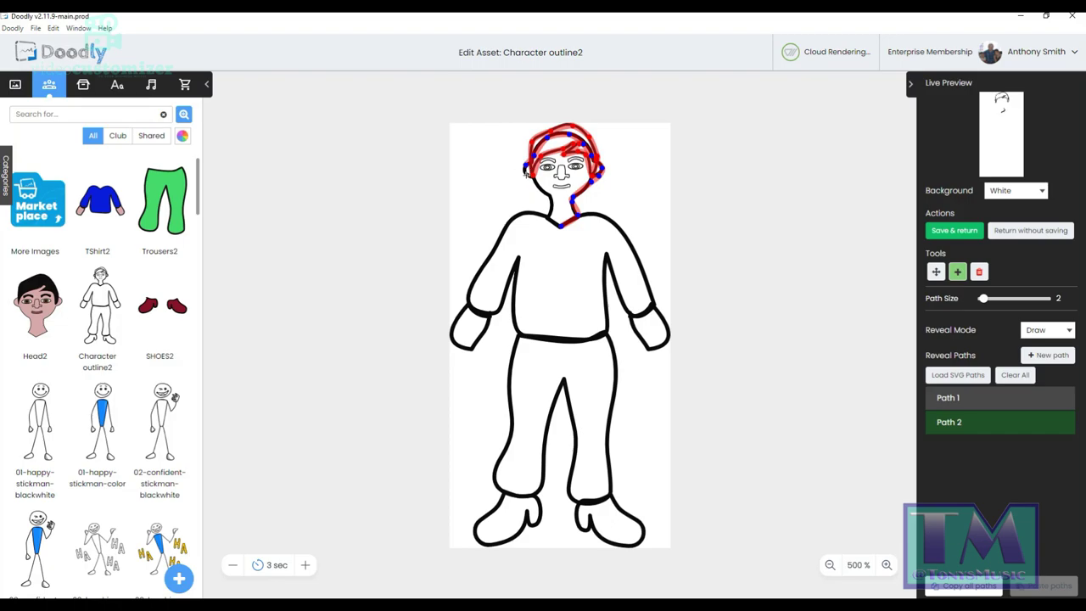
Finish Path 2 from the hair's left edge down the left side of the neck.
{"action": "left_click", "coordinate": [525, 171]}
{"action": "left_click", "coordinate": [537, 183]}
{"action": "left_click", "coordinate": [550, 210]}
{"action": "left_click", "coordinate": [548, 222]}
{"action": "left_click", "coordinate": [558, 227]}
{"action": "left_click", "coordinate": [936, 272]}
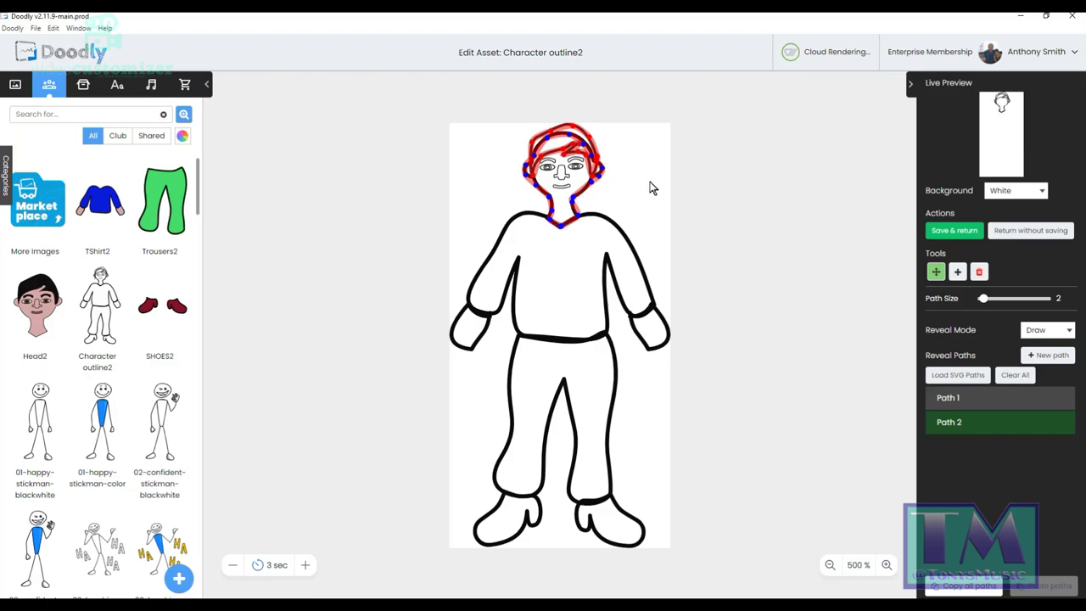
{"action": "left_click", "coordinate": [957, 274]}
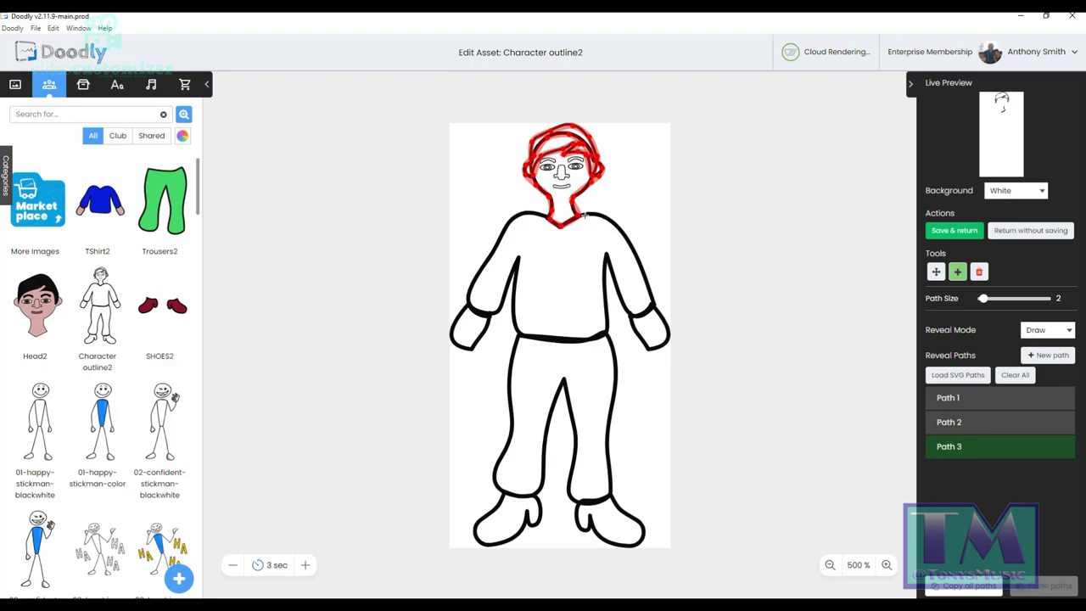
Trace Path 3 along the collar, right arm, sweater side and waistband to its left corner.
{"action": "mouse_move", "coordinate": [583, 216]}
{"action": "left_mouse_down"}
{"action": "mouse_move", "coordinate": [621, 229]}
{"action": "mouse_move", "coordinate": [655, 303]}
{"action": "mouse_move", "coordinate": [647, 315]}
{"action": "left_mouse_up"}
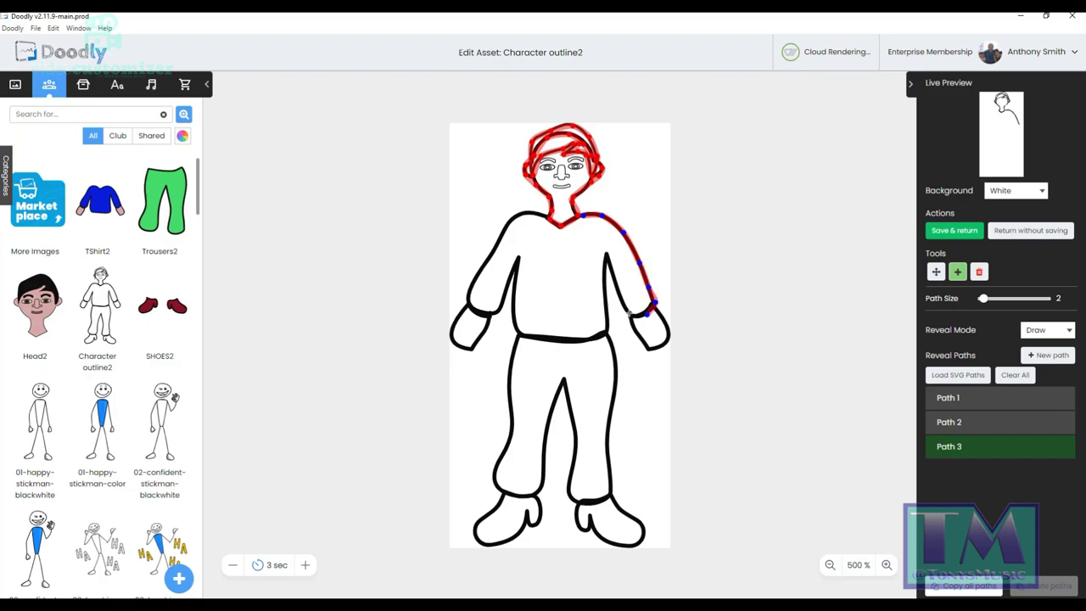
{"action": "left_click", "coordinate": [630, 316]}
{"action": "left_click", "coordinate": [618, 293]}
{"action": "left_click", "coordinate": [606, 255]}
{"action": "left_click", "coordinate": [603, 277]}
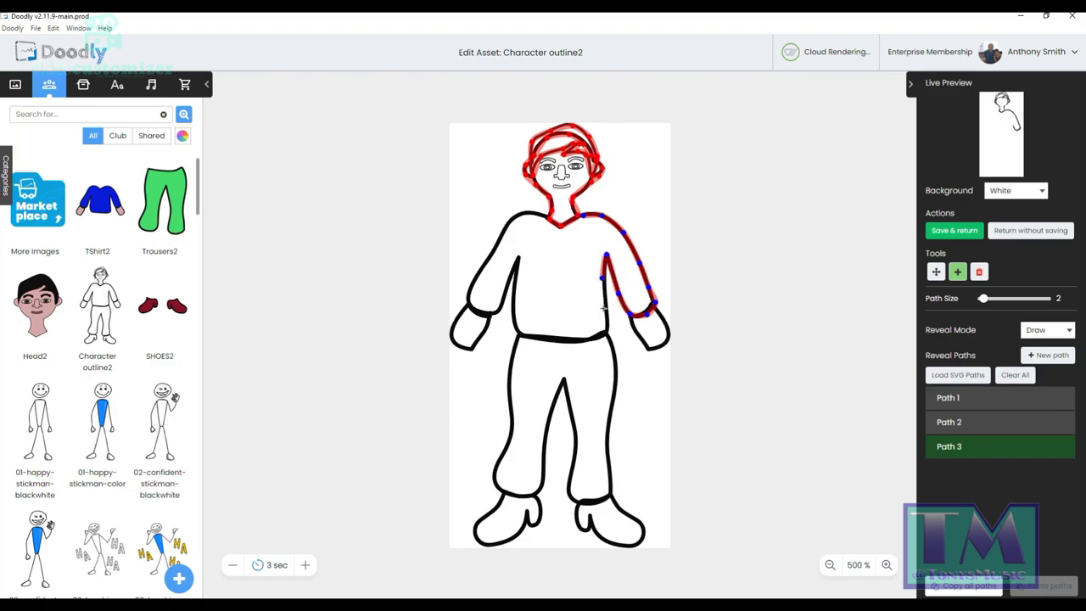
{"action": "left_click", "coordinate": [605, 310]}
{"action": "left_click", "coordinate": [605, 332]}
{"action": "left_click", "coordinate": [592, 339]}
{"action": "left_click", "coordinate": [559, 340]}
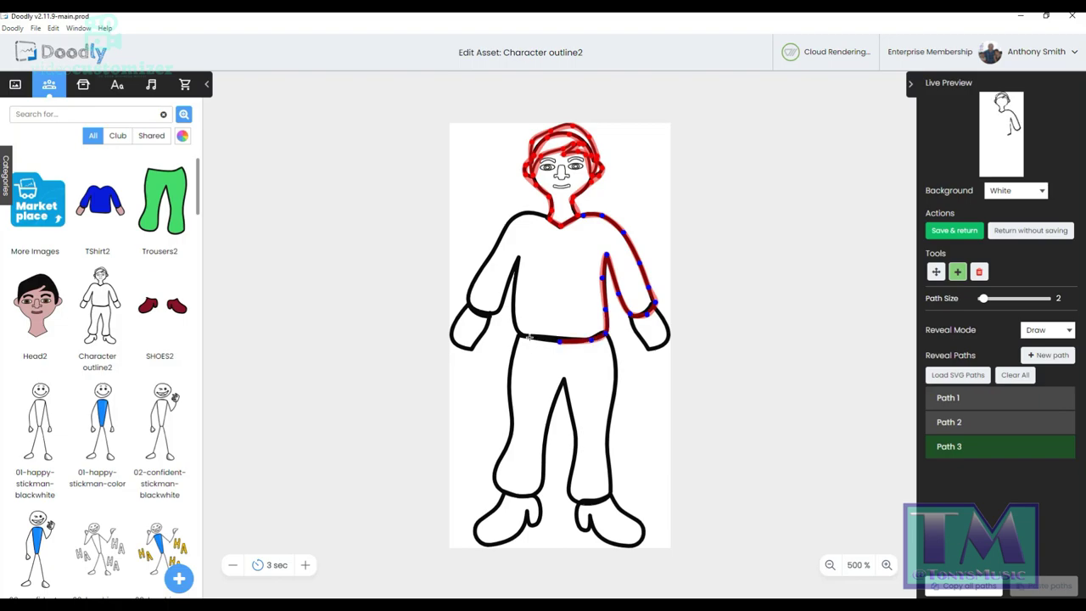
{"action": "left_click", "coordinate": [522, 337]}
{"action": "left_click", "coordinate": [513, 317]}
Continue Path 3 up the sweater's left side, across the left cuff and up to the shoulder.
{"action": "left_click", "coordinate": [513, 287]}
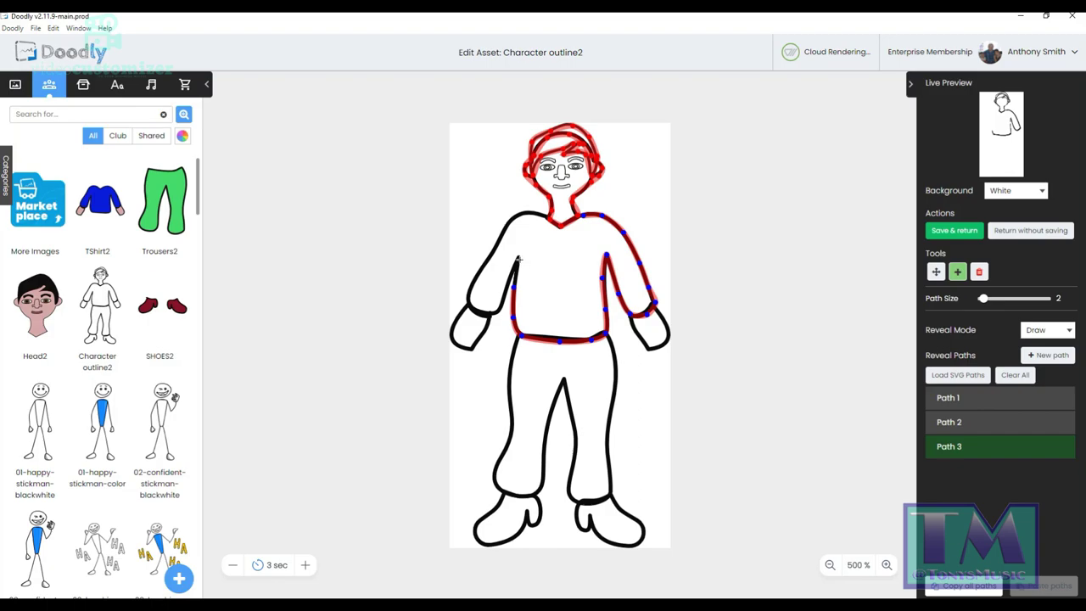
{"action": "left_click", "coordinate": [519, 256]}
{"action": "left_click", "coordinate": [499, 313]}
{"action": "left_click", "coordinate": [482, 315]}
{"action": "left_click", "coordinate": [468, 297]}
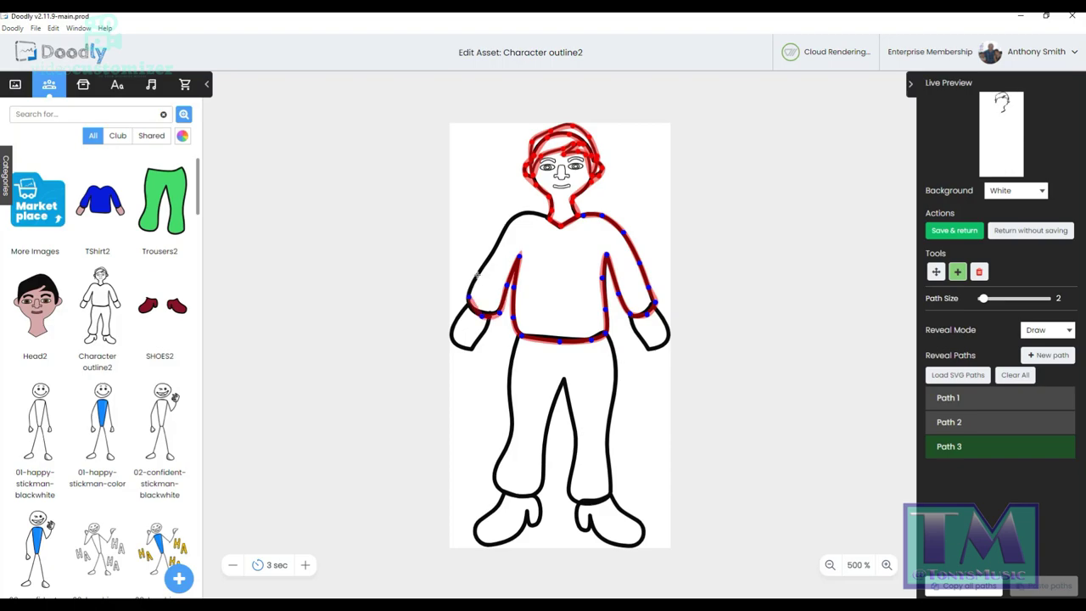
{"action": "left_click", "coordinate": [480, 274]}
{"action": "left_click", "coordinate": [494, 252]}
{"action": "left_click", "coordinate": [509, 223]}
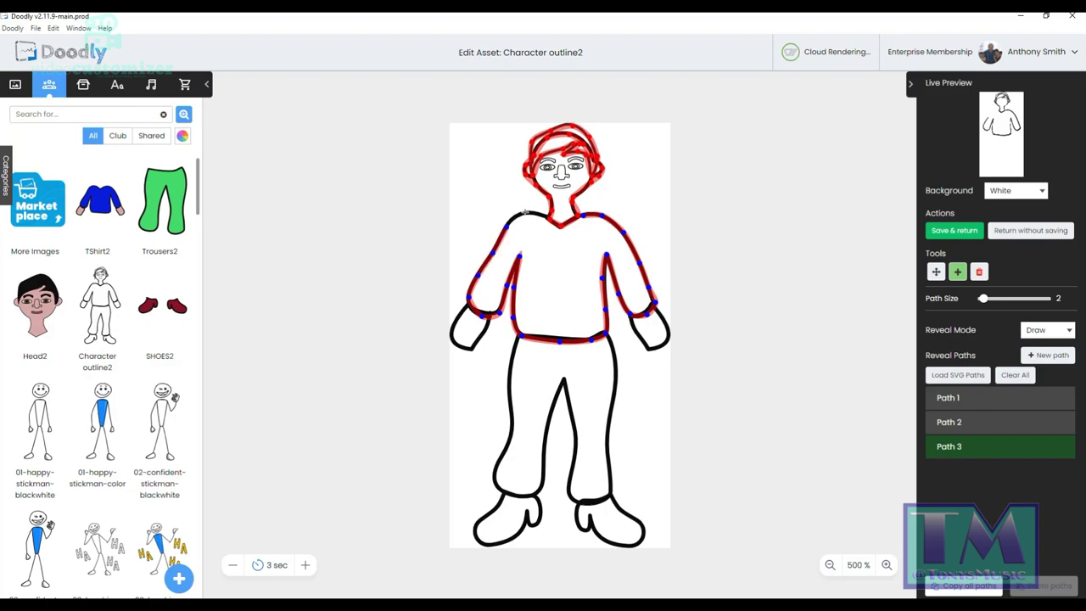
{"action": "left_click", "coordinate": [560, 226]}
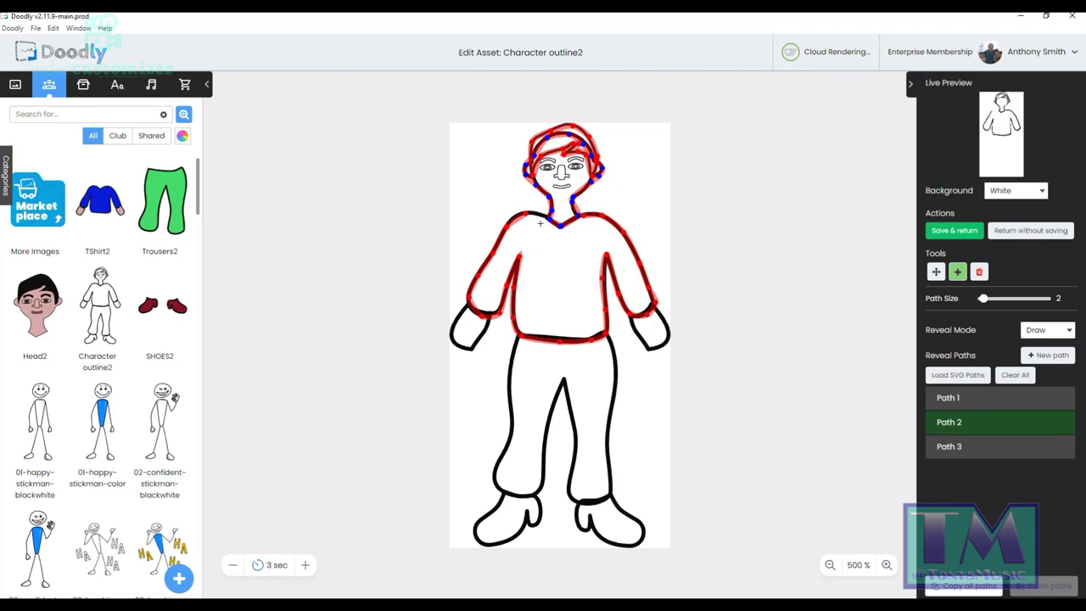
{"action": "left_click", "coordinate": [963, 446]}
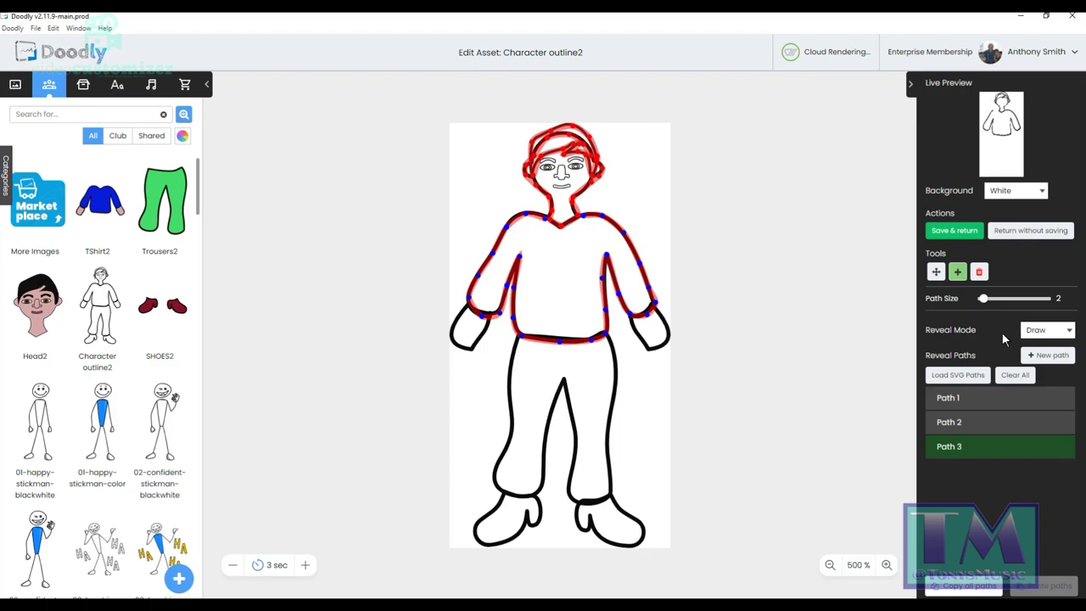
{"action": "left_click", "coordinate": [935, 271]}
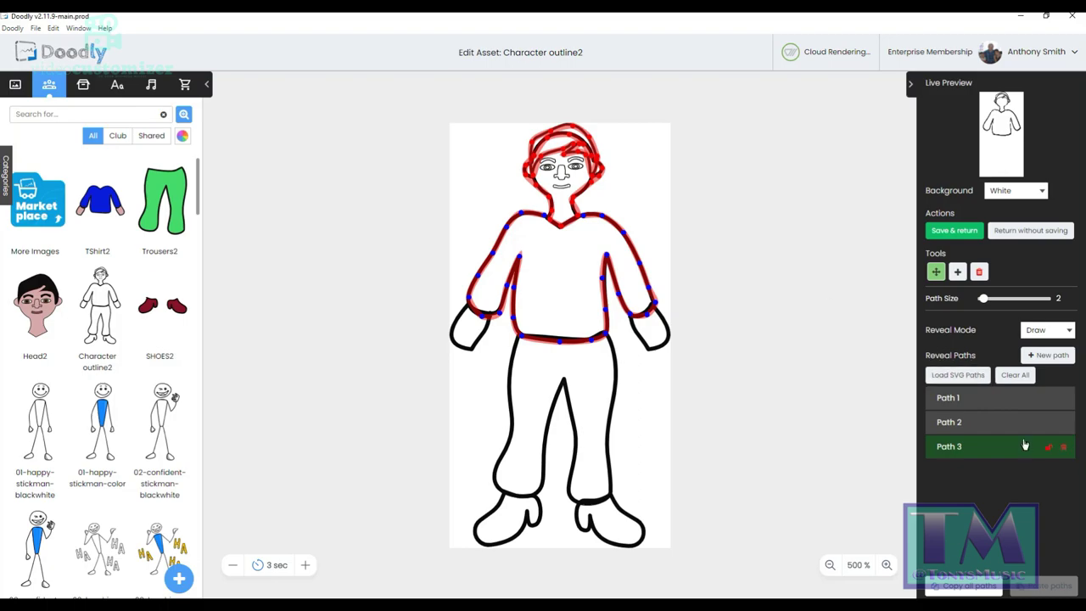
Add Path 4 with a reveal stroke down the right wrist, then add Path 5.
{"action": "left_click", "coordinate": [1057, 360]}
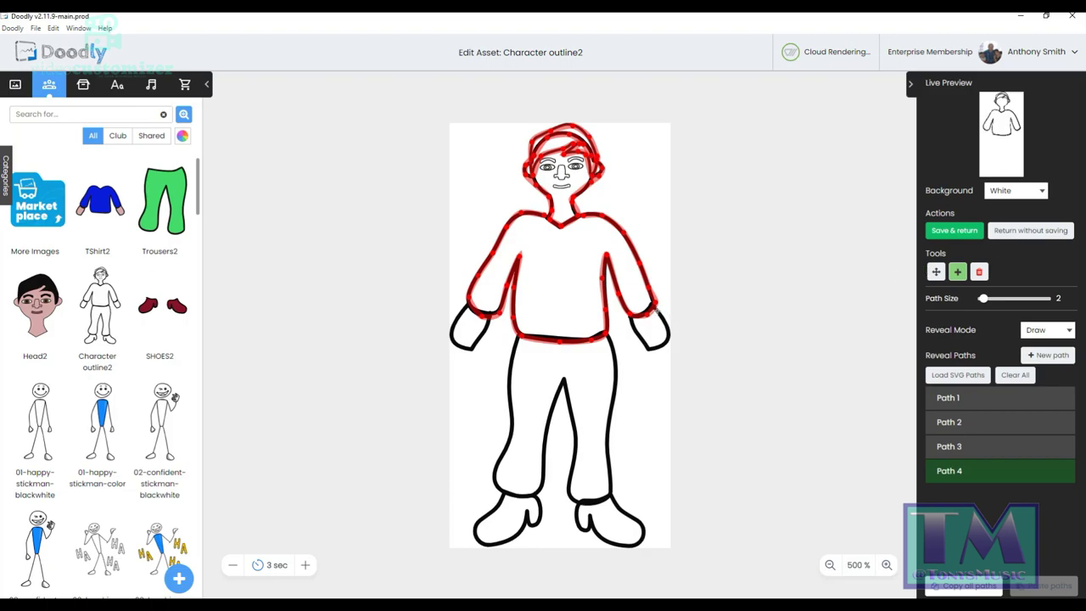
{"action": "mouse_move", "coordinate": [664, 324]}
{"action": "left_mouse_down"}
{"action": "mouse_move", "coordinate": [671, 338]}
{"action": "mouse_move", "coordinate": [647, 349]}
{"action": "left_mouse_up"}
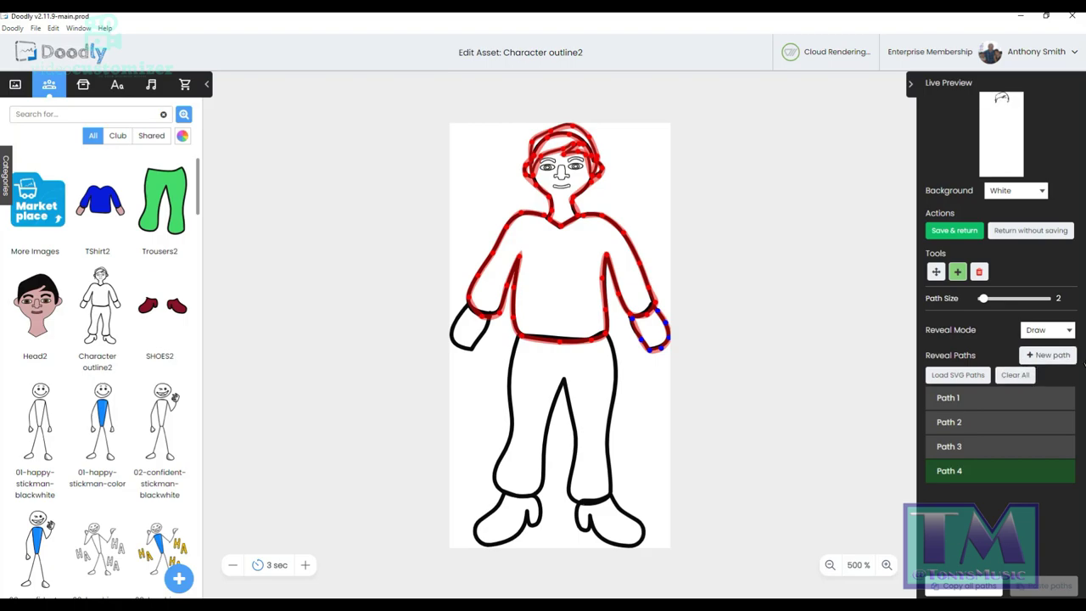
{"action": "left_click", "coordinate": [1047, 355]}
Outline the left mitten as Path 5, then add Path 6.
{"action": "left_click", "coordinate": [488, 321]}
{"action": "left_click", "coordinate": [481, 337]}
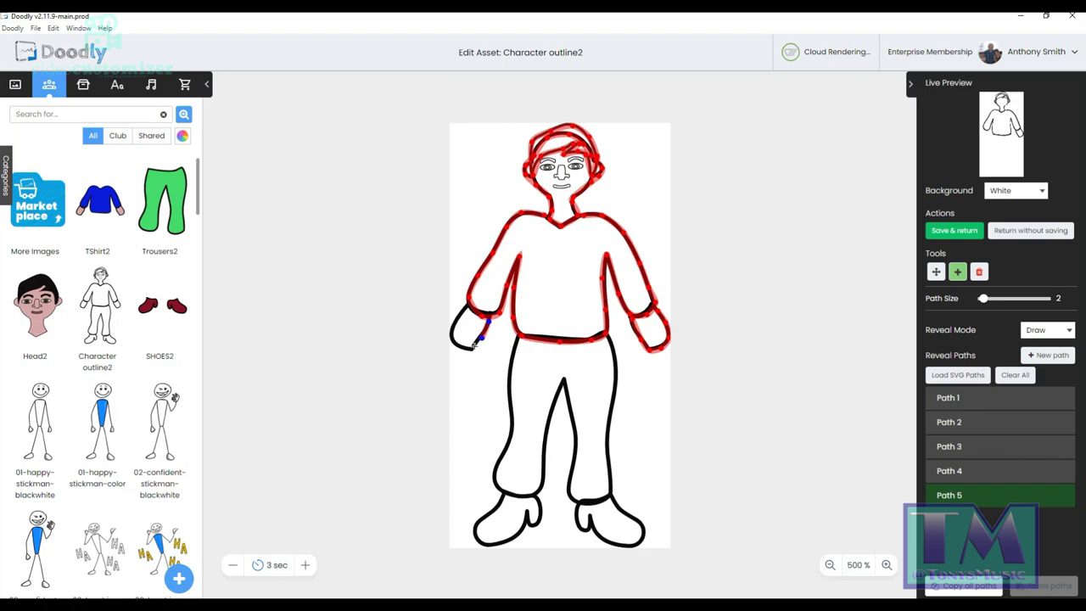
{"action": "left_click", "coordinate": [471, 350]}
{"action": "left_click", "coordinate": [452, 344]}
{"action": "left_click", "coordinate": [462, 307]}
{"action": "left_click", "coordinate": [466, 305]}
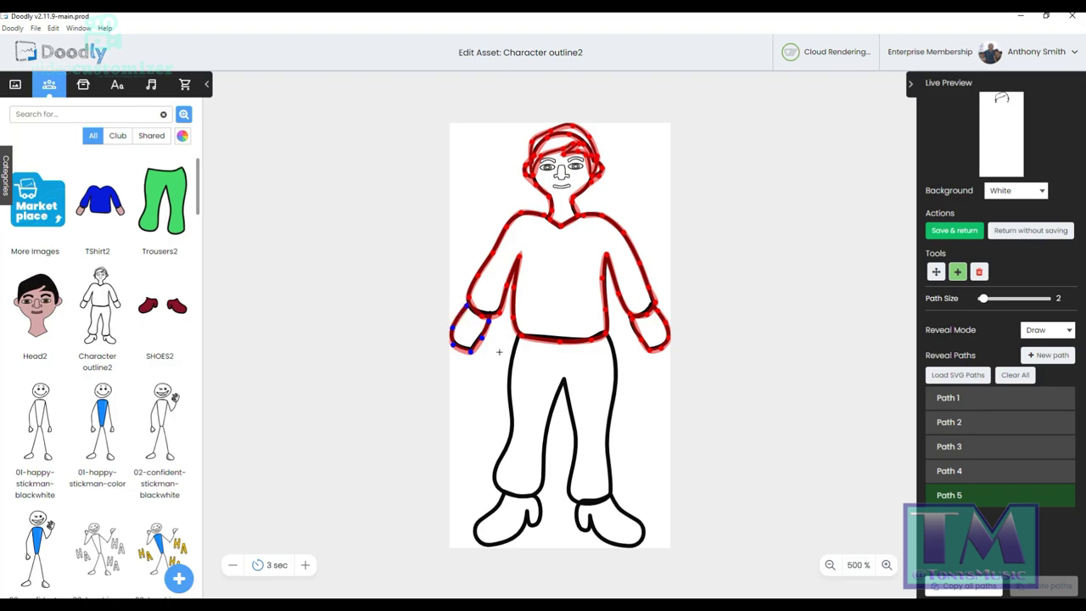
{"action": "left_click", "coordinate": [938, 274]}
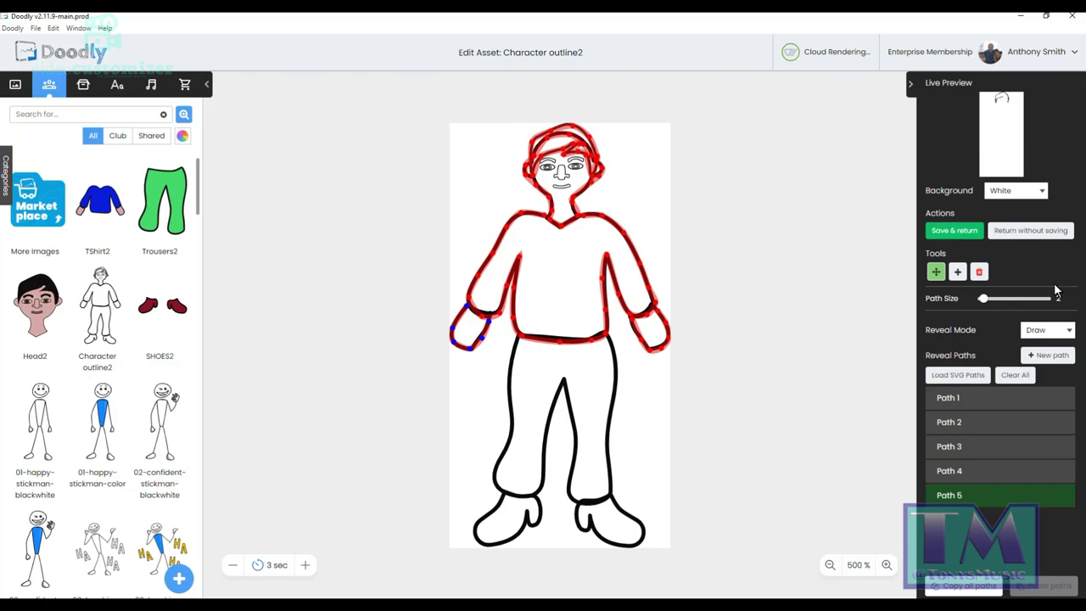
{"action": "left_click", "coordinate": [1043, 357]}
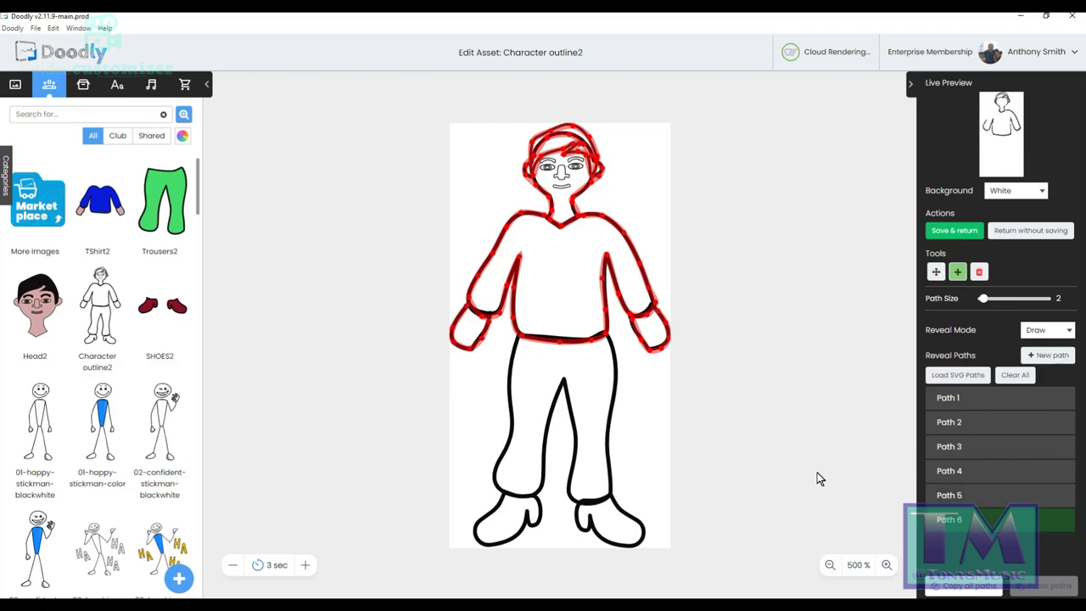
Trace Path 6 from the waist down one trouser leg to the shoe and up its inner side to the crotch.
{"action": "left_click", "coordinate": [608, 338]}
{"action": "left_click", "coordinate": [616, 371]}
{"action": "left_click", "coordinate": [610, 407]}
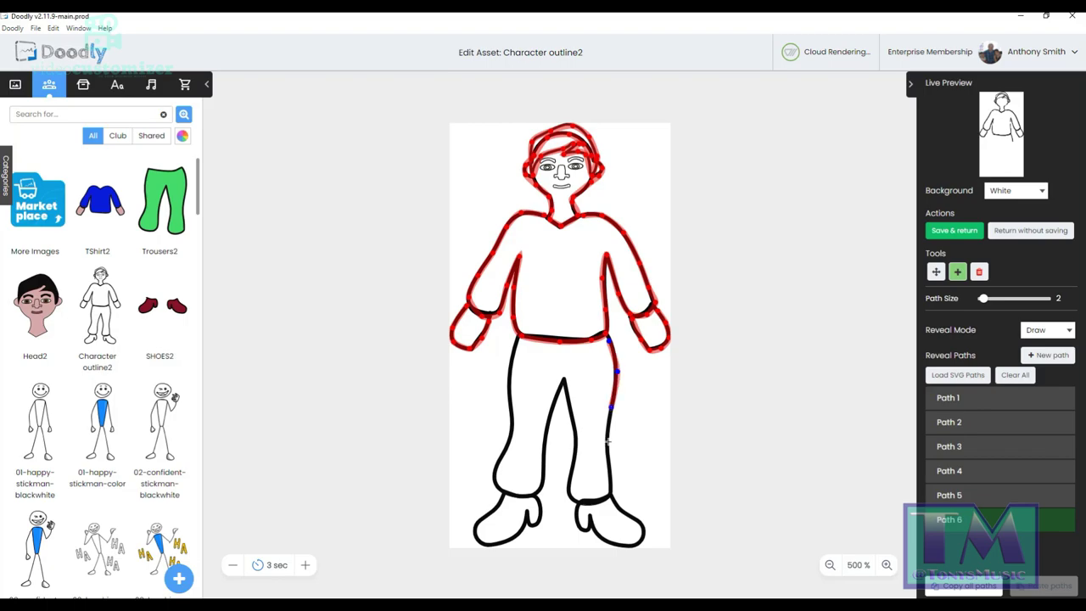
{"action": "left_click", "coordinate": [607, 441]}
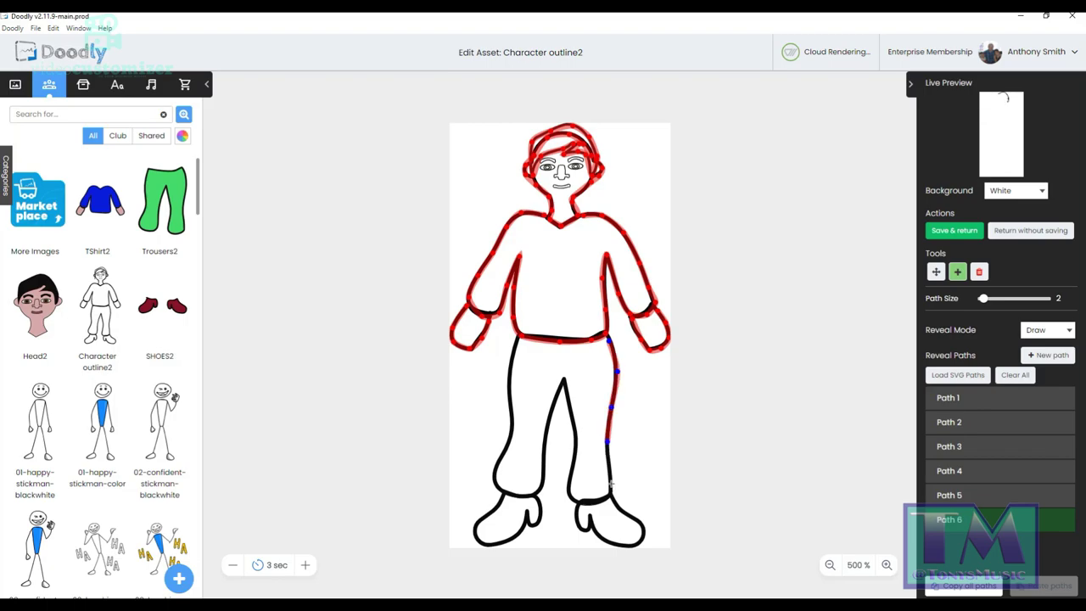
{"action": "left_click", "coordinate": [612, 481]}
{"action": "left_click", "coordinate": [611, 500]}
{"action": "left_click", "coordinate": [592, 505]}
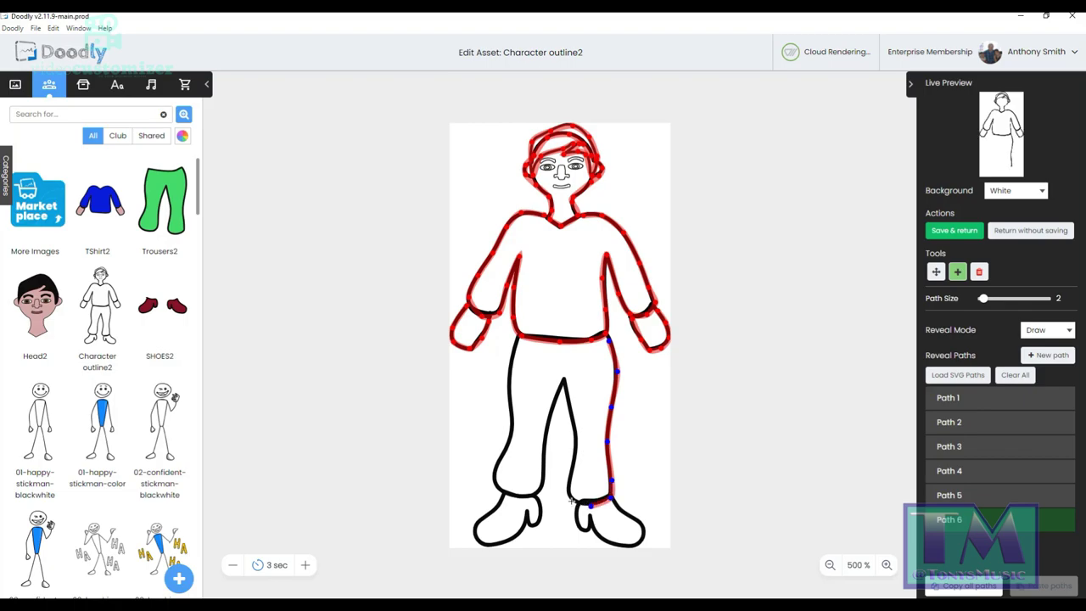
{"action": "left_click", "coordinate": [569, 497]}
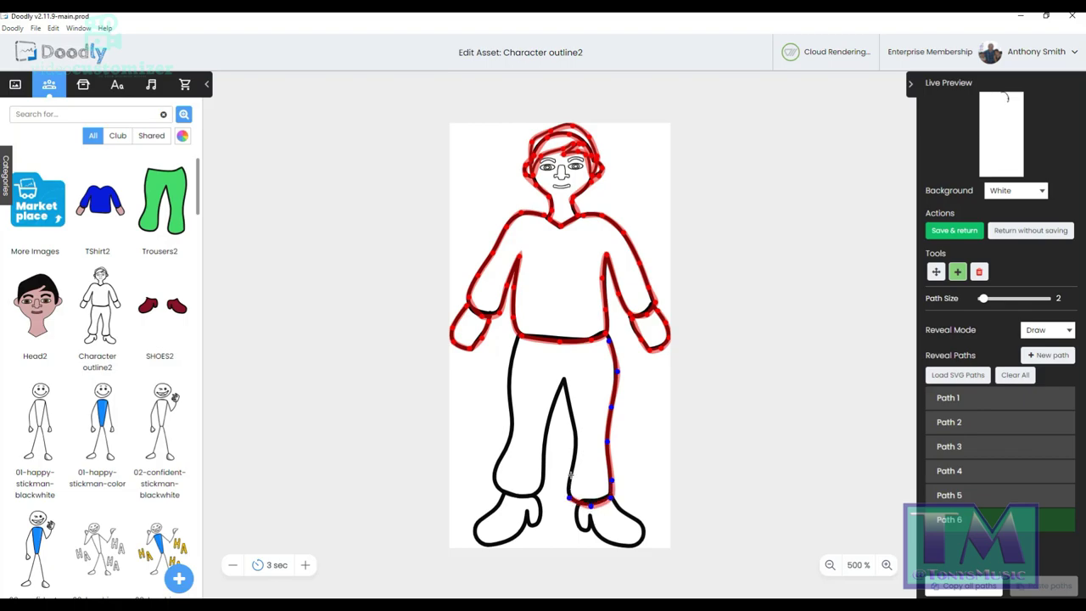
{"action": "left_click", "coordinate": [572, 468]}
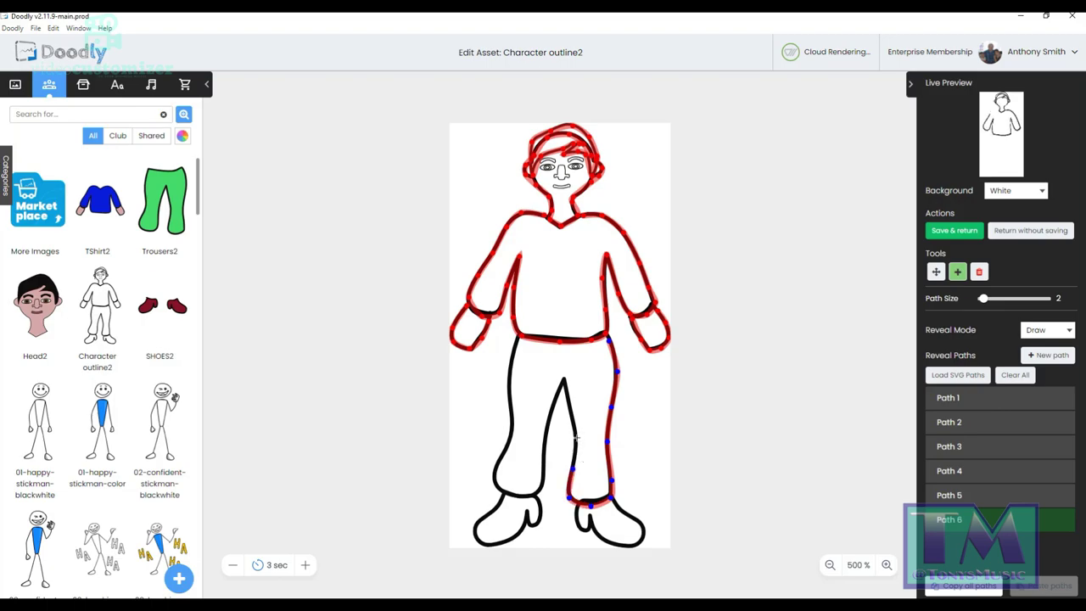
{"action": "left_click", "coordinate": [577, 438]}
{"action": "left_click", "coordinate": [572, 411]}
{"action": "left_click", "coordinate": [563, 381]}
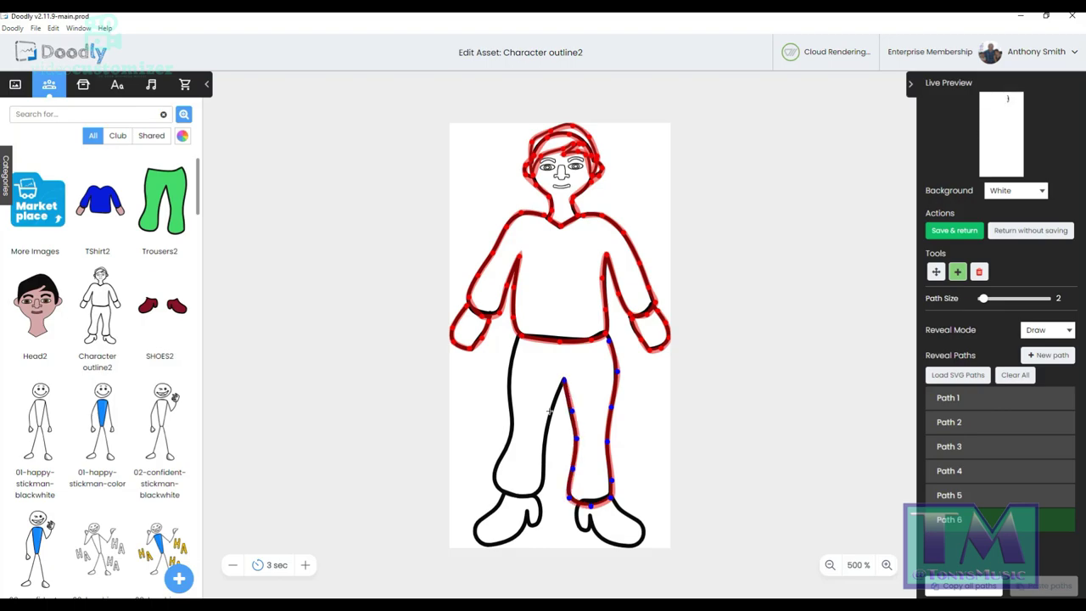
Continue Path 6 down the other inner leg, across its cuff and up the outer leg to the waist.
{"action": "left_click", "coordinate": [549, 417]}
{"action": "left_click", "coordinate": [544, 450]}
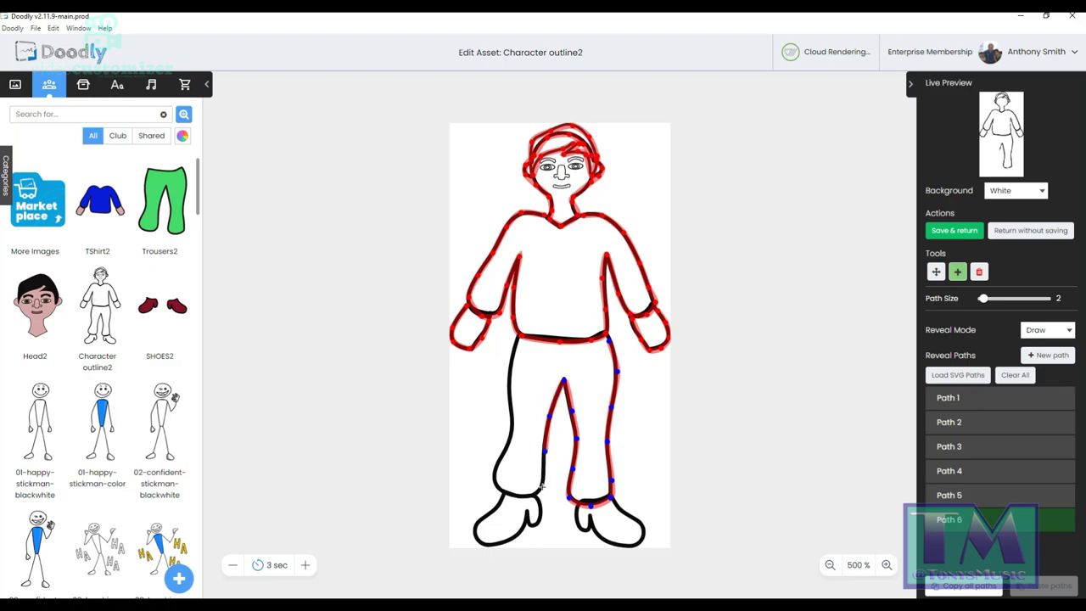
{"action": "left_click", "coordinate": [541, 486]}
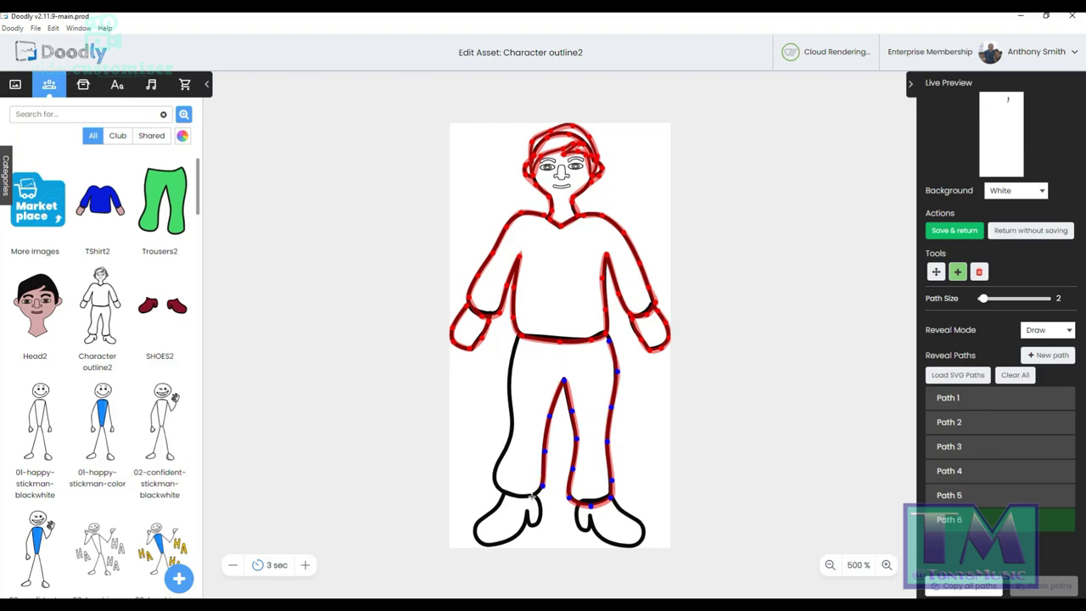
{"action": "left_click", "coordinate": [536, 495]}
{"action": "left_click", "coordinate": [500, 493]}
{"action": "left_click", "coordinate": [496, 472]}
{"action": "left_click", "coordinate": [506, 448]}
{"action": "left_click", "coordinate": [505, 447]}
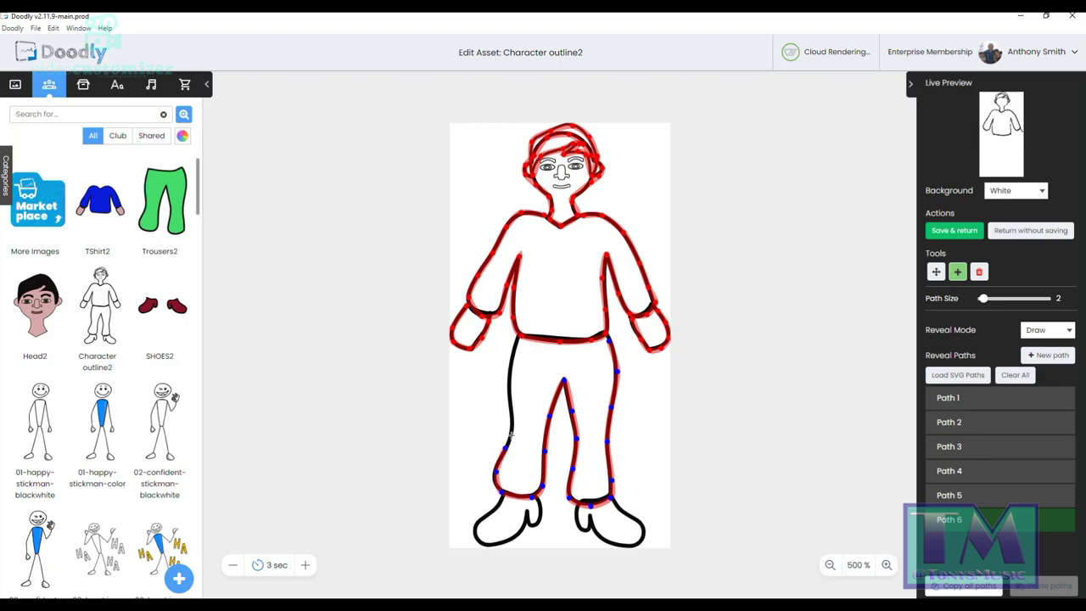
{"action": "left_click", "coordinate": [513, 424]}
{"action": "left_click", "coordinate": [507, 390]}
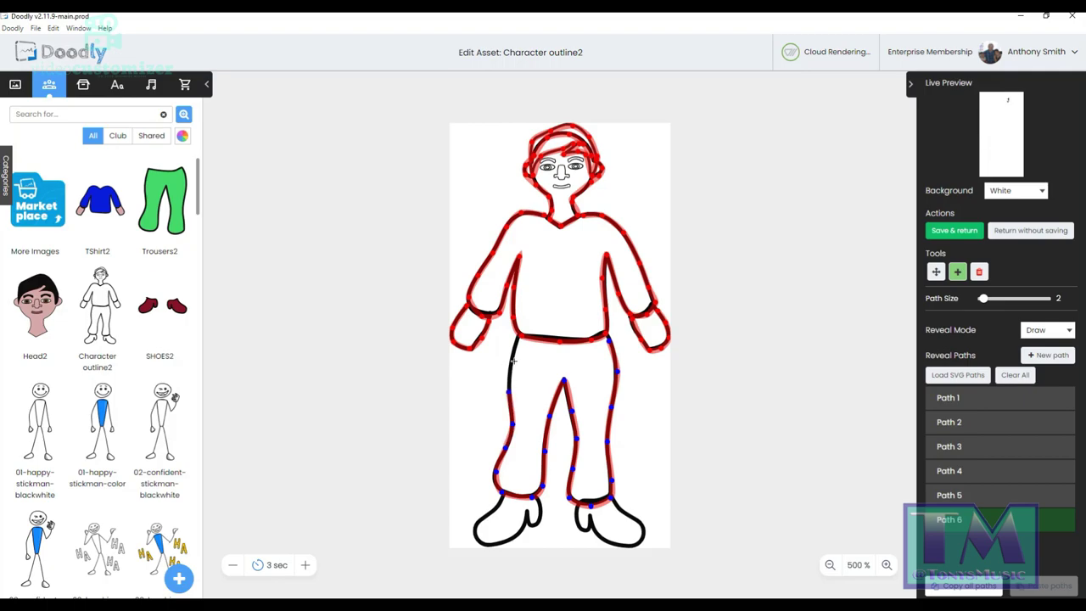
{"action": "left_click", "coordinate": [511, 360]}
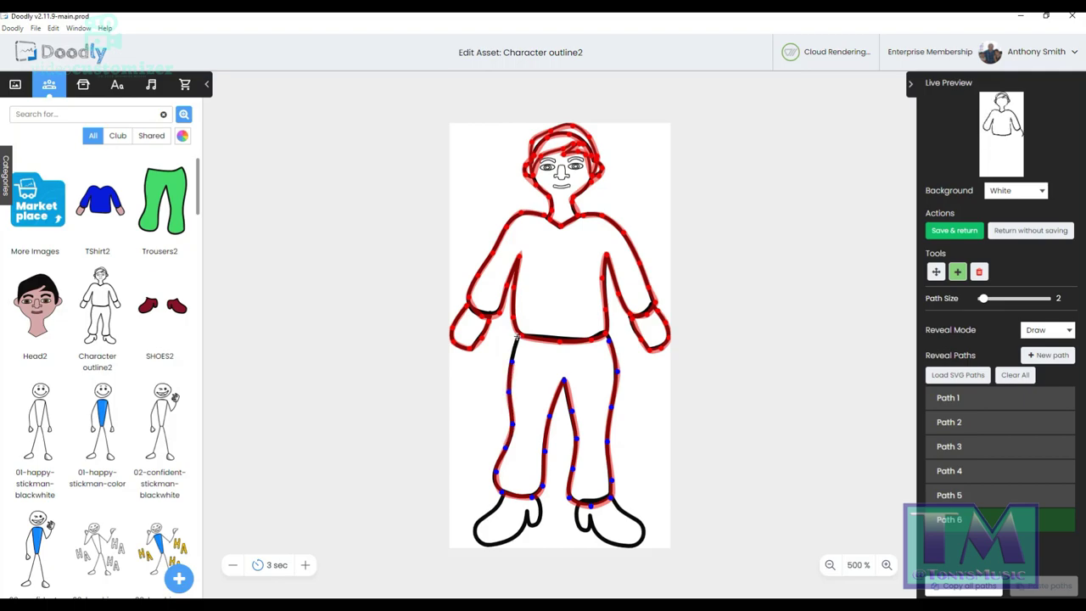
{"action": "left_click", "coordinate": [518, 337]}
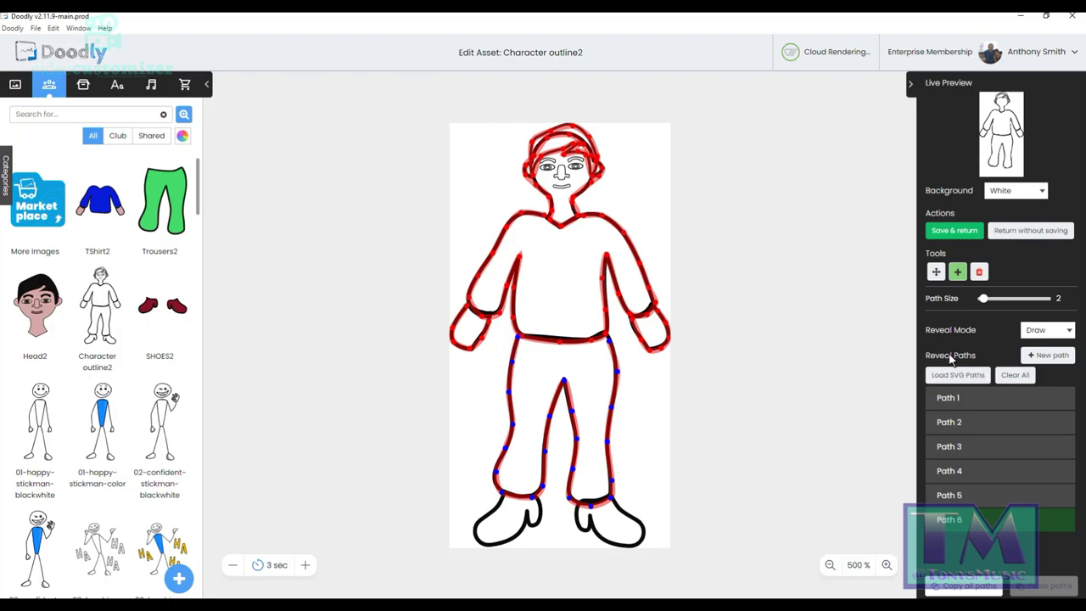
{"action": "left_click", "coordinate": [936, 272]}
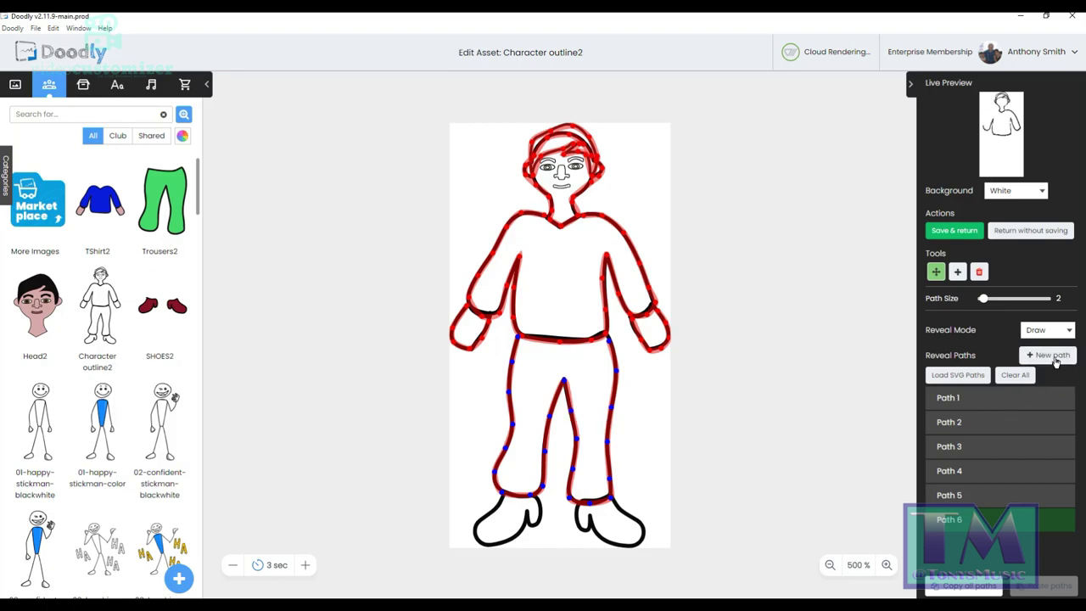
Start a new reveal path and place points around the right shoe's outline.
{"action": "left_click", "coordinate": [1056, 361]}
{"action": "left_click", "coordinate": [958, 273]}
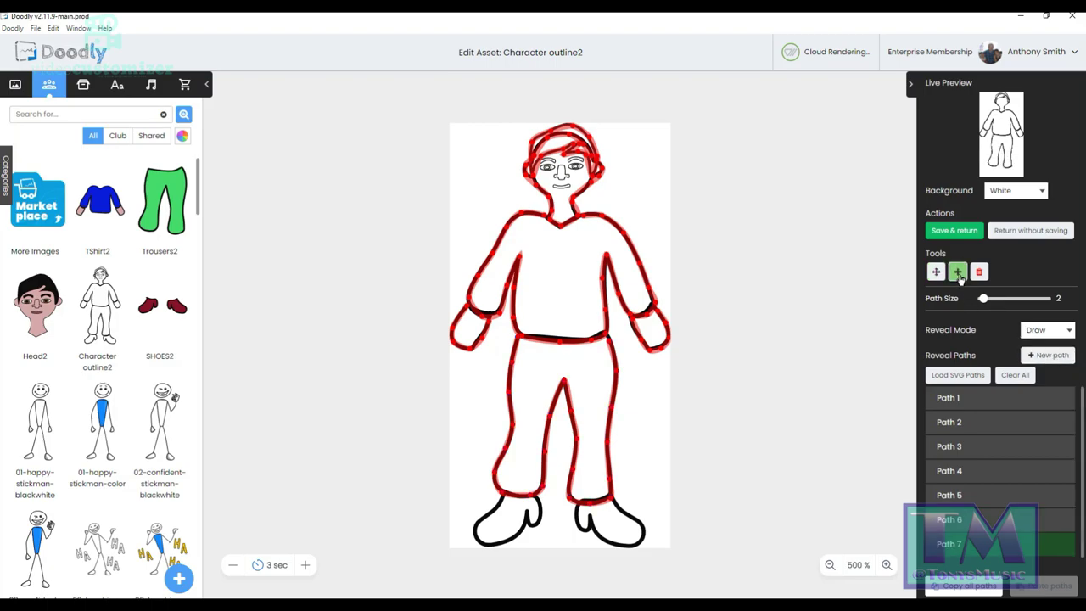
{"action": "left_click", "coordinate": [614, 501]}
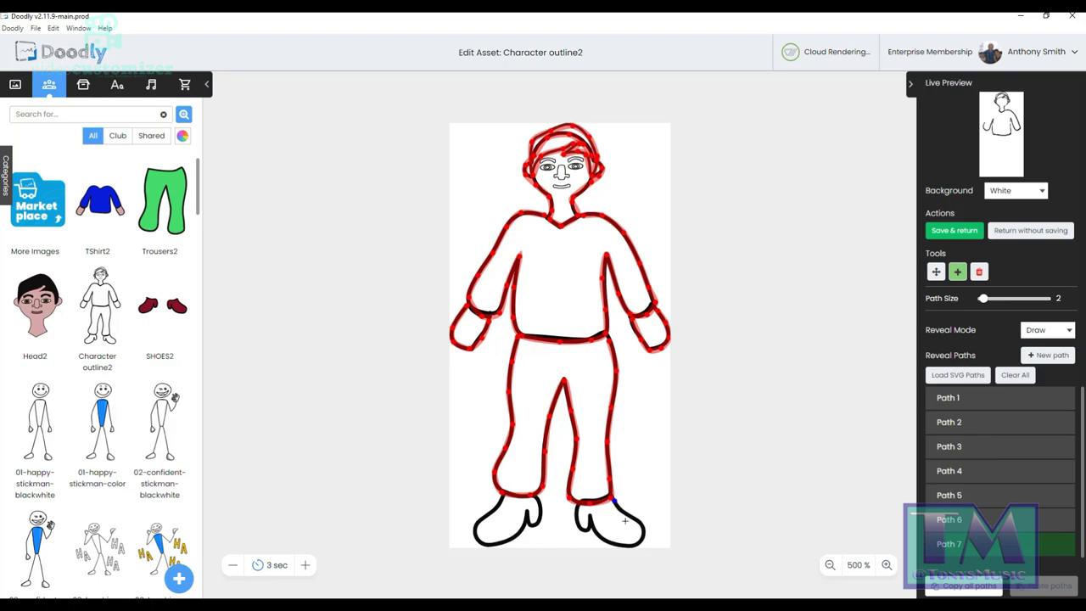
{"action": "left_click", "coordinate": [624, 515]}
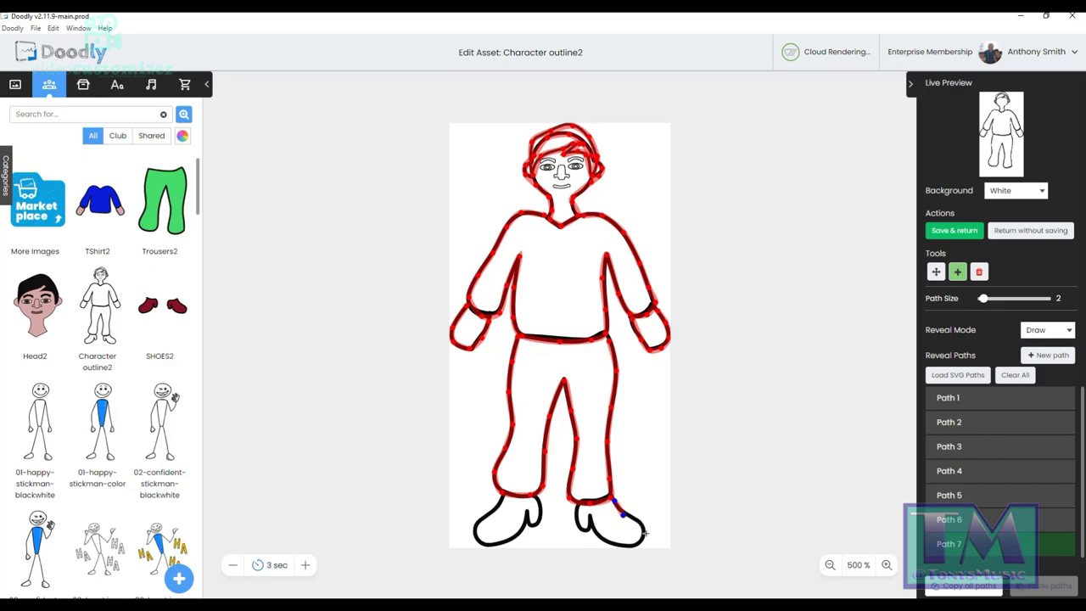
{"action": "left_click", "coordinate": [643, 530]}
{"action": "left_click", "coordinate": [642, 542]}
{"action": "left_click", "coordinate": [601, 538]}
{"action": "left_click", "coordinate": [591, 518]}
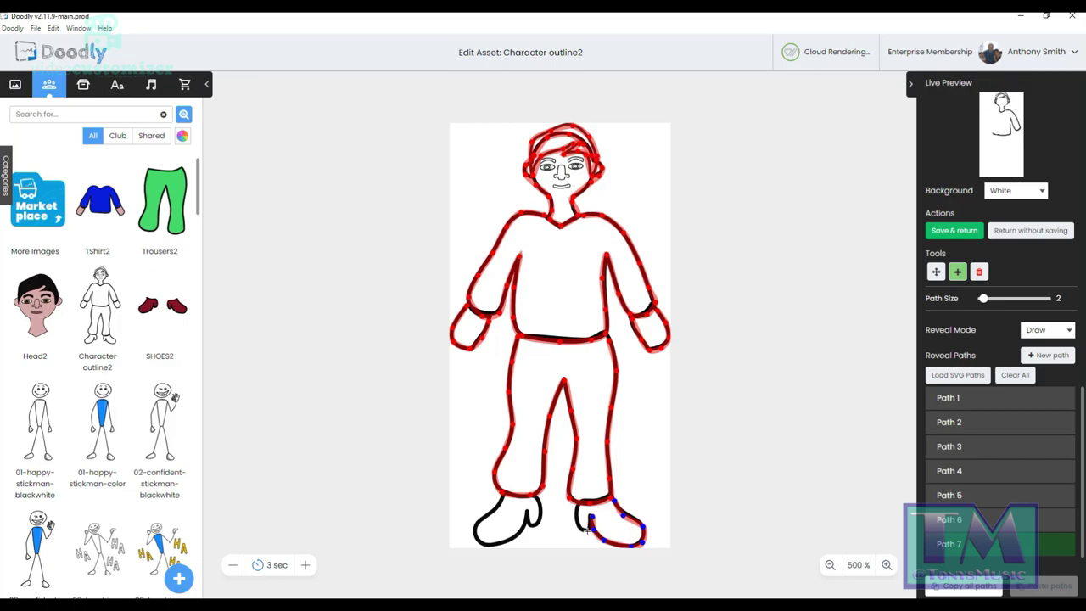
{"action": "left_click", "coordinate": [580, 525]}
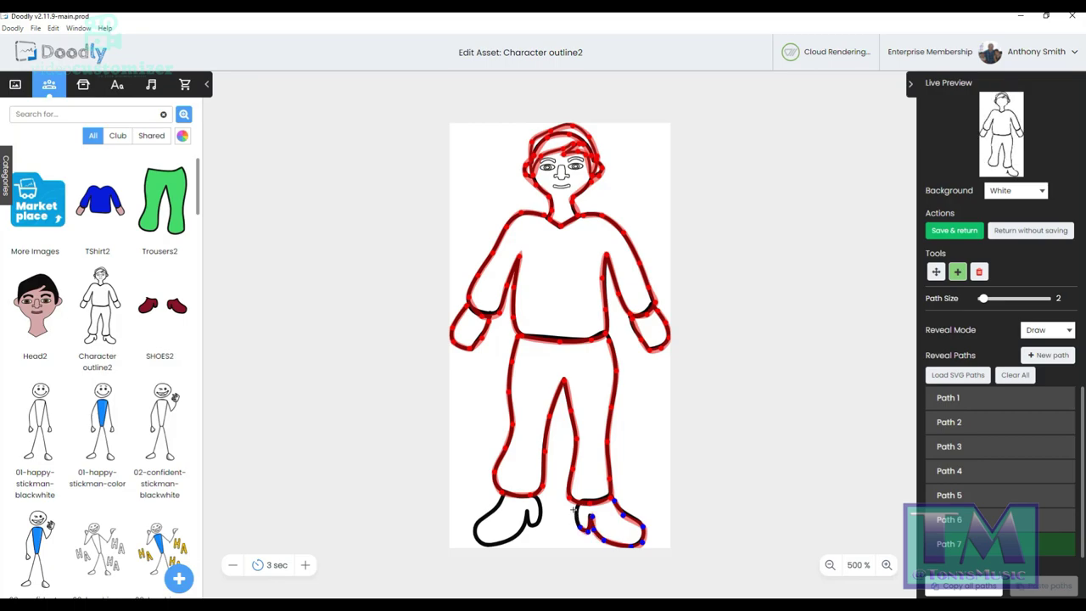
{"action": "left_click", "coordinate": [577, 506]}
{"action": "left_click", "coordinate": [530, 511]}
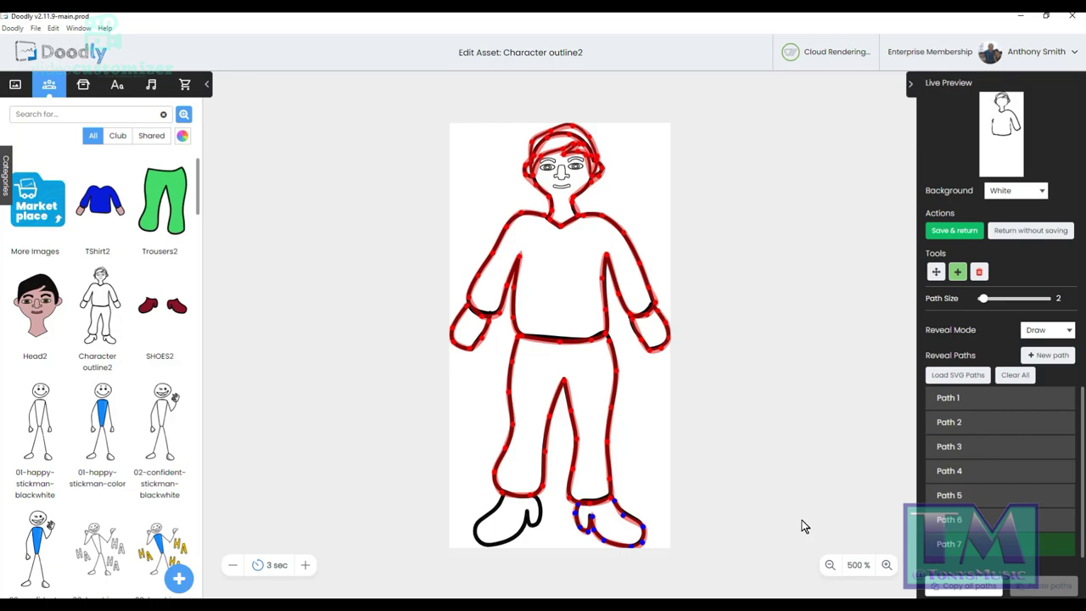
Adjust two points on the right shoe path with the move tool, then deselect.
{"action": "left_click", "coordinate": [936, 272]}
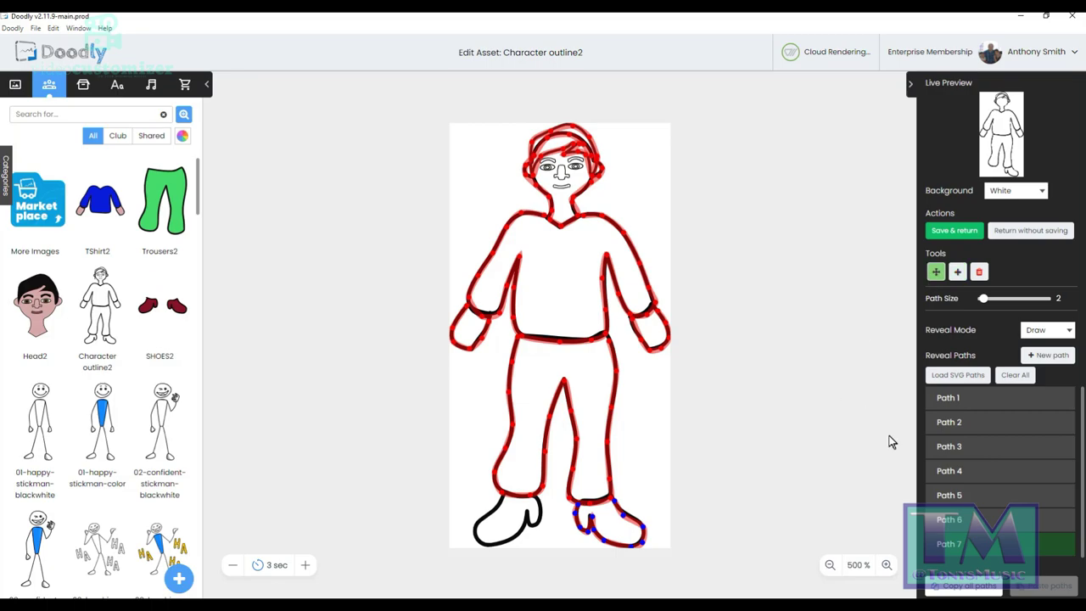
{"action": "left_click", "coordinate": [640, 538]}
{"action": "left_click", "coordinate": [594, 552]}
{"action": "left_click", "coordinate": [587, 530]}
Trace a new reveal path along the left shoe's outline.
{"action": "left_click", "coordinate": [1049, 357]}
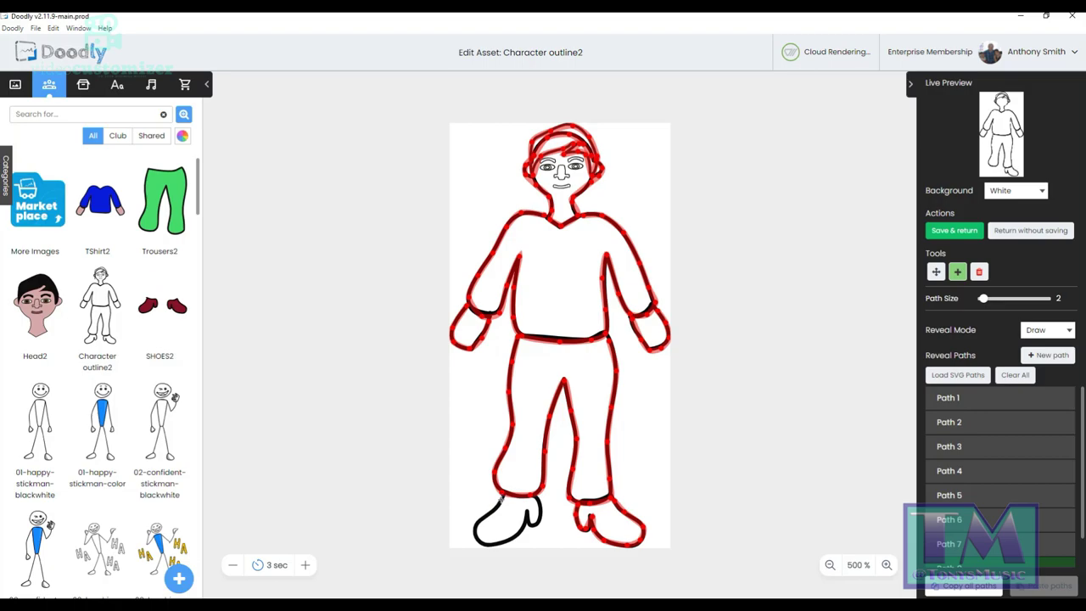
{"action": "mouse_move", "coordinate": [499, 501]}
{"action": "left_mouse_down"}
{"action": "mouse_move", "coordinate": [480, 534]}
{"action": "mouse_move", "coordinate": [515, 543]}
{"action": "mouse_move", "coordinate": [527, 515]}
{"action": "mouse_move", "coordinate": [532, 529]}
{"action": "mouse_move", "coordinate": [542, 519]}
{"action": "mouse_move", "coordinate": [537, 498]}
{"action": "left_mouse_up"}
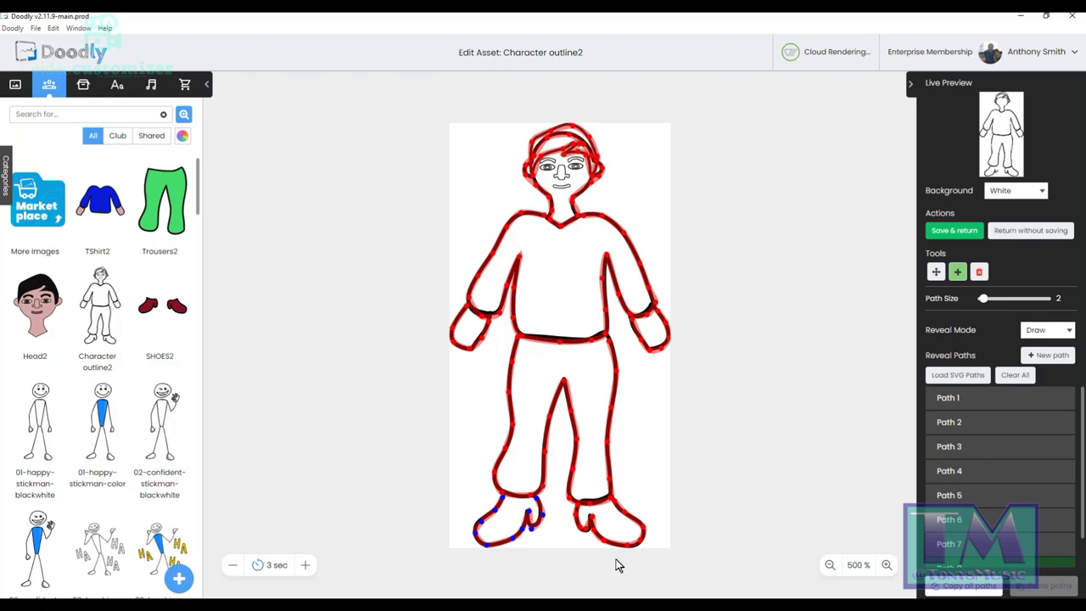
{"action": "left_click", "coordinate": [934, 273]}
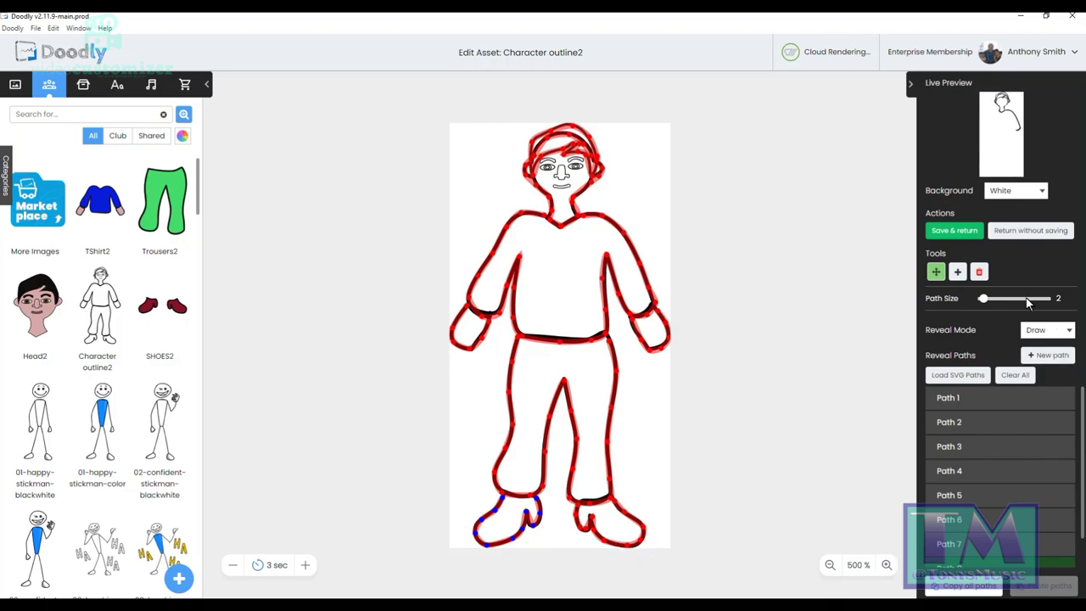
Save the shoe paths and reopen Character outline2's reveal path editor.
{"action": "left_click", "coordinate": [955, 231]}
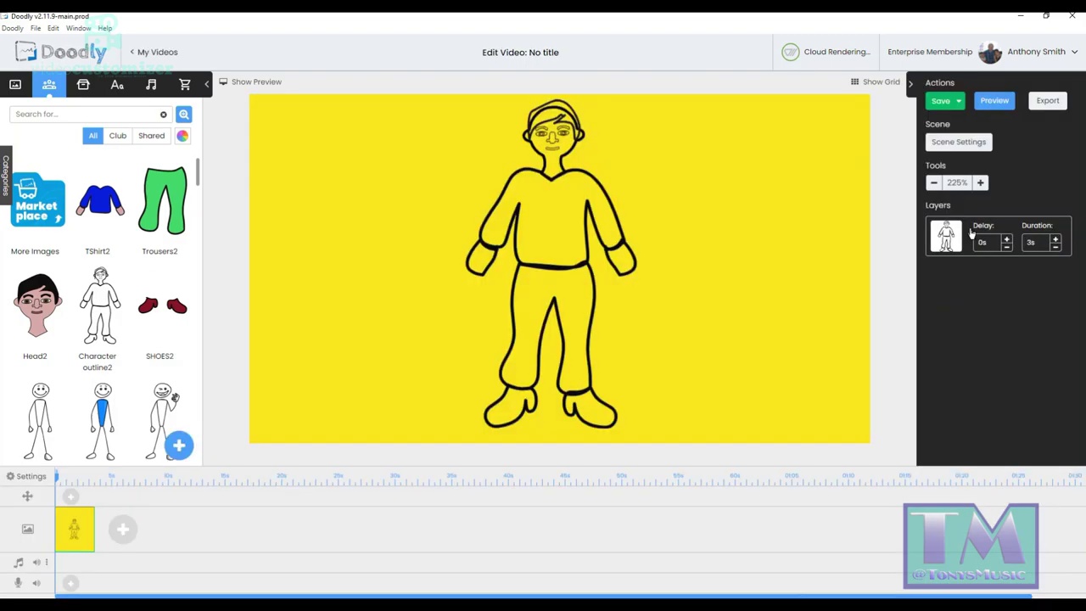
{"action": "left_click", "coordinate": [534, 173]}
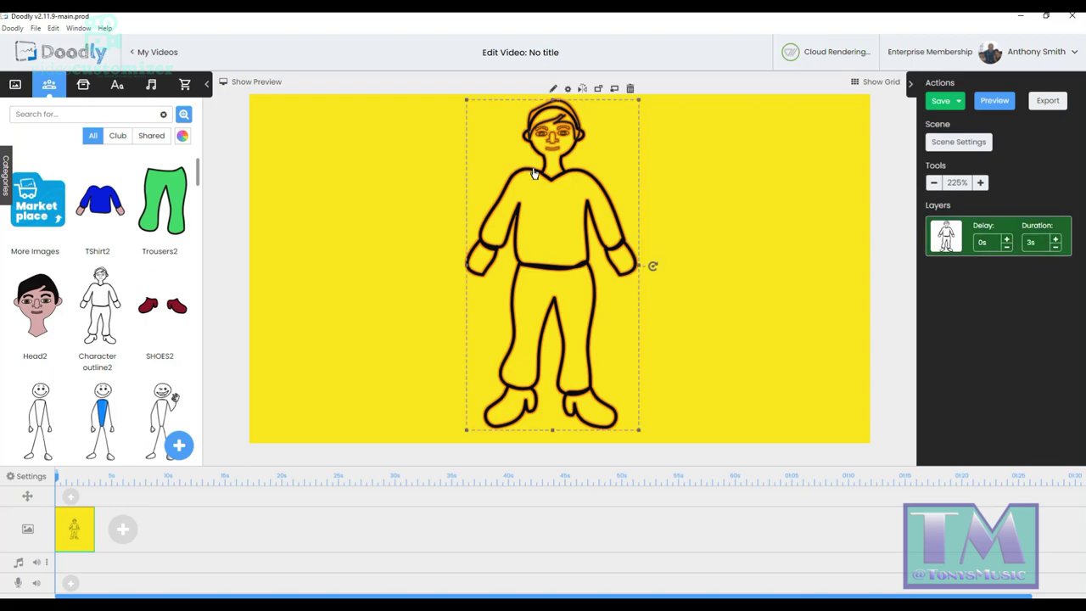
{"action": "left_click", "coordinate": [553, 89]}
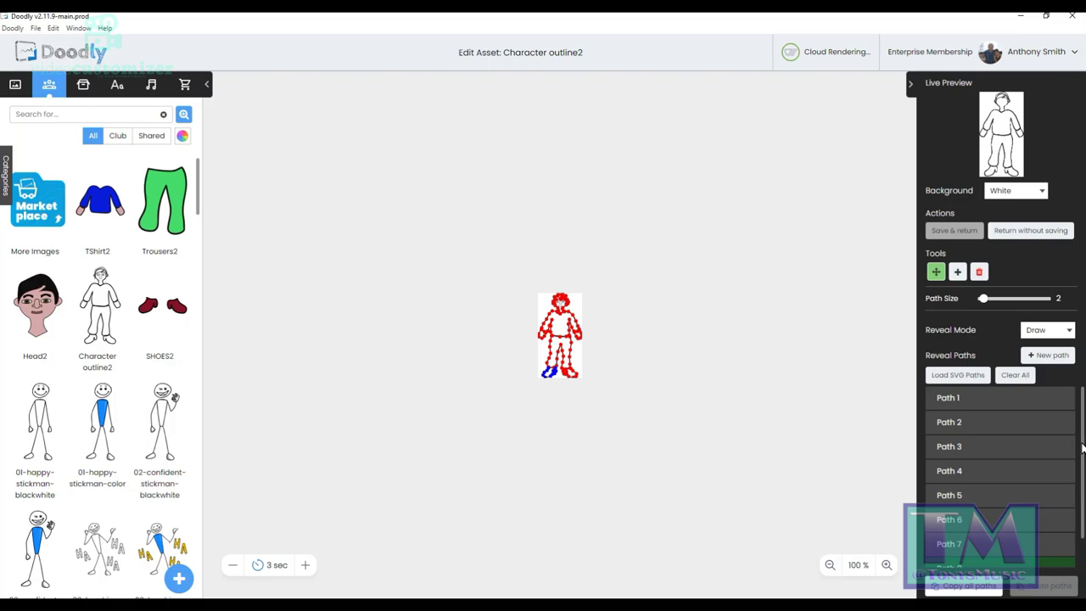
Zoom the editor to 500% on the character outline.
{"action": "left_click_drag", "start_coordinate": [1084, 445], "coordinate": [1084, 486]}
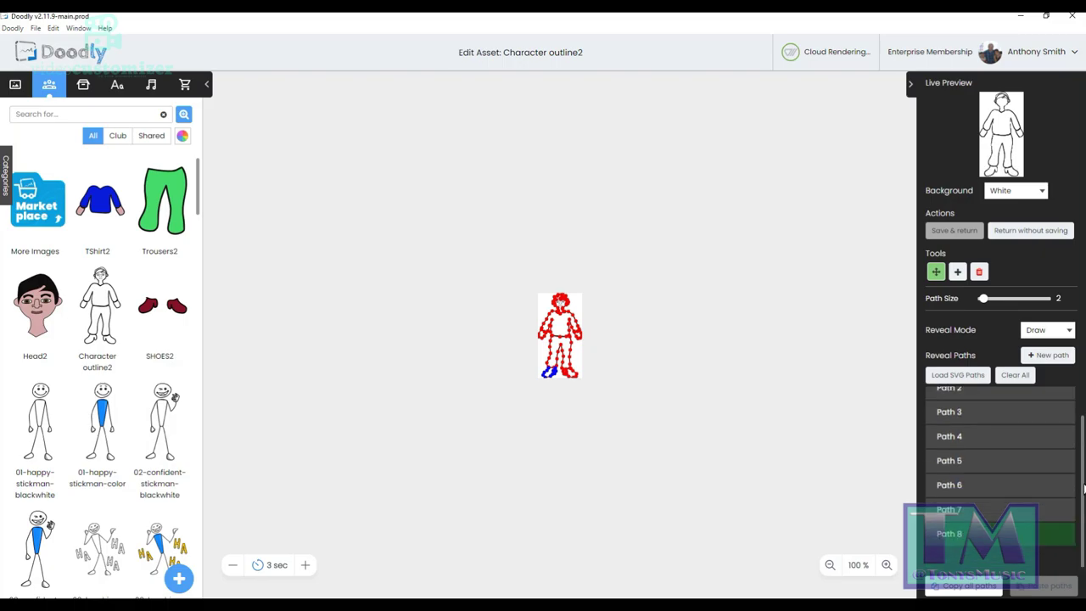
{"action": "left_click", "coordinate": [886, 565]}
{"action": "left_click", "coordinate": [886, 566]}
{"action": "left_click", "coordinate": [886, 565]}
{"action": "left_click", "coordinate": [886, 566]}
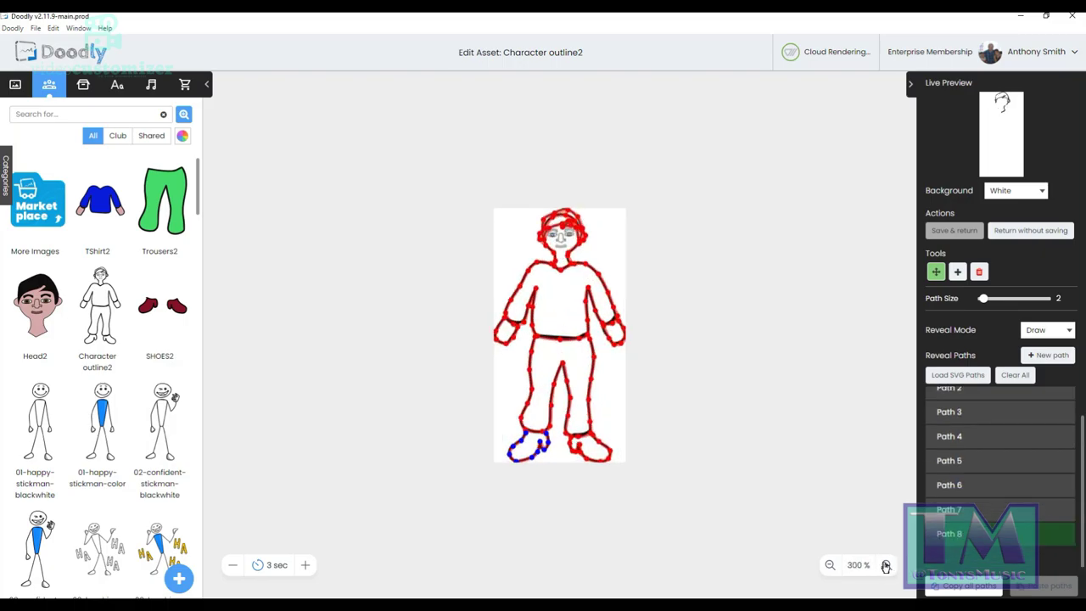
{"action": "left_click", "coordinate": [886, 565]}
{"action": "left_click", "coordinate": [886, 565]}
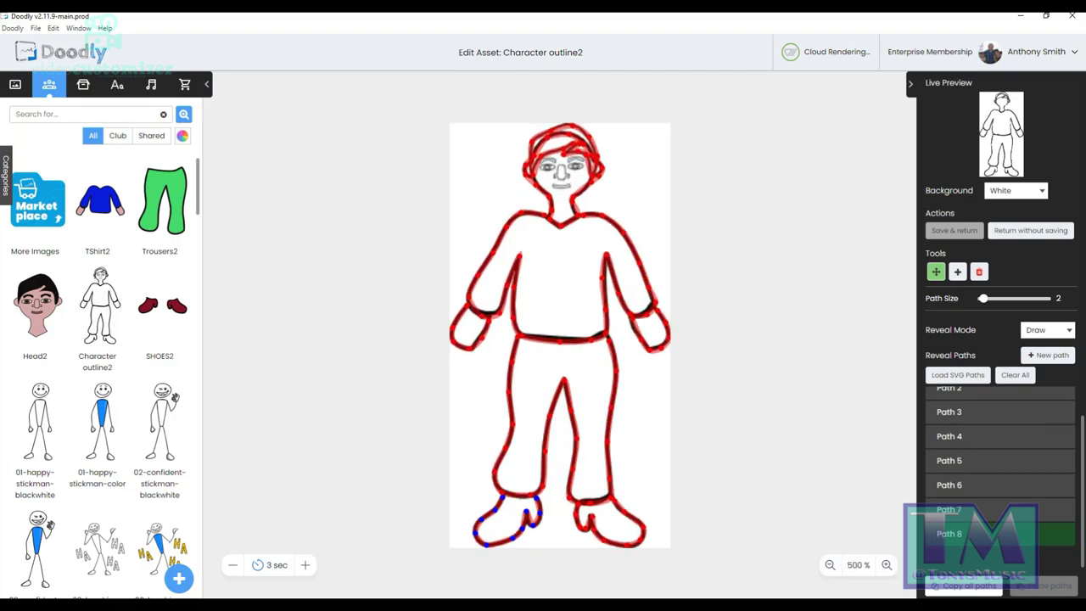
Add a ninth reveal path tracing over the eyes, nose and mouth.
{"action": "left_click", "coordinate": [1049, 355]}
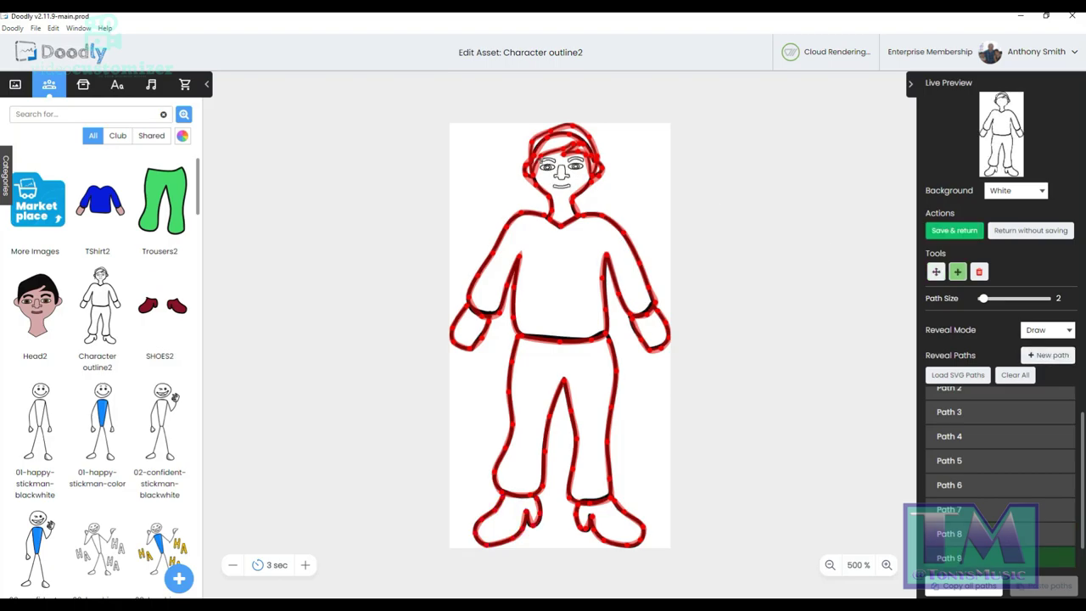
{"action": "left_click_drag", "start_coordinate": [543, 161], "coordinate": [587, 158]}
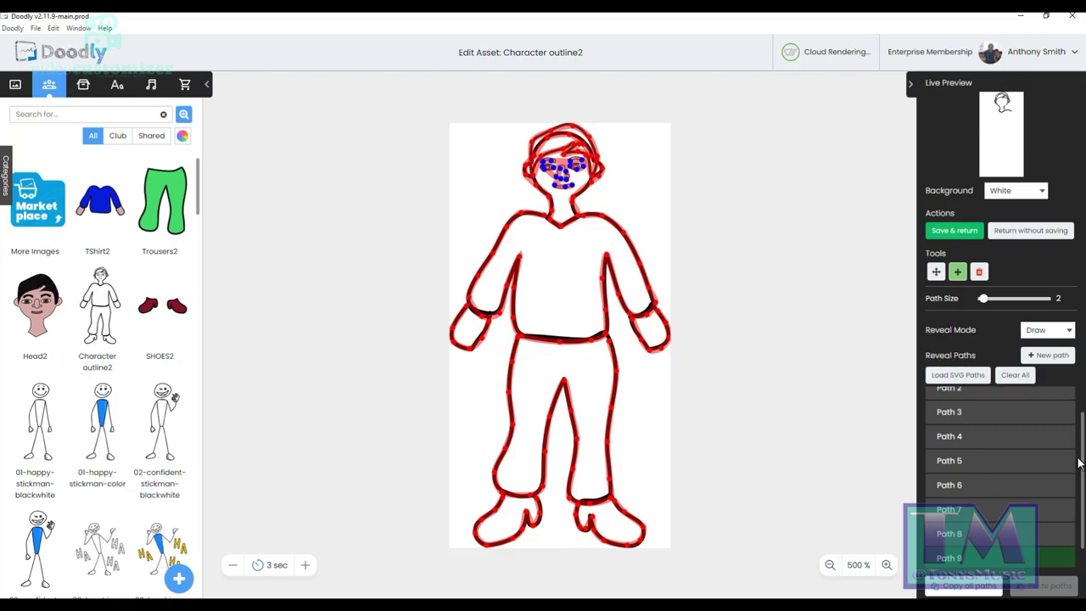
{"action": "left_click_drag", "start_coordinate": [1082, 452], "coordinate": [1083, 413]}
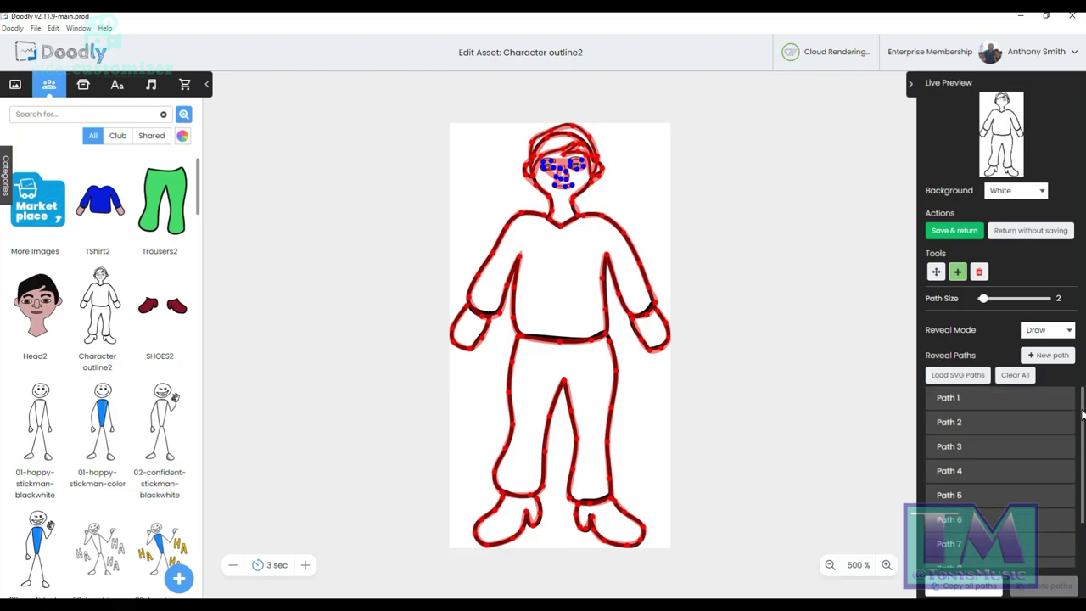
{"action": "left_click", "coordinate": [957, 233]}
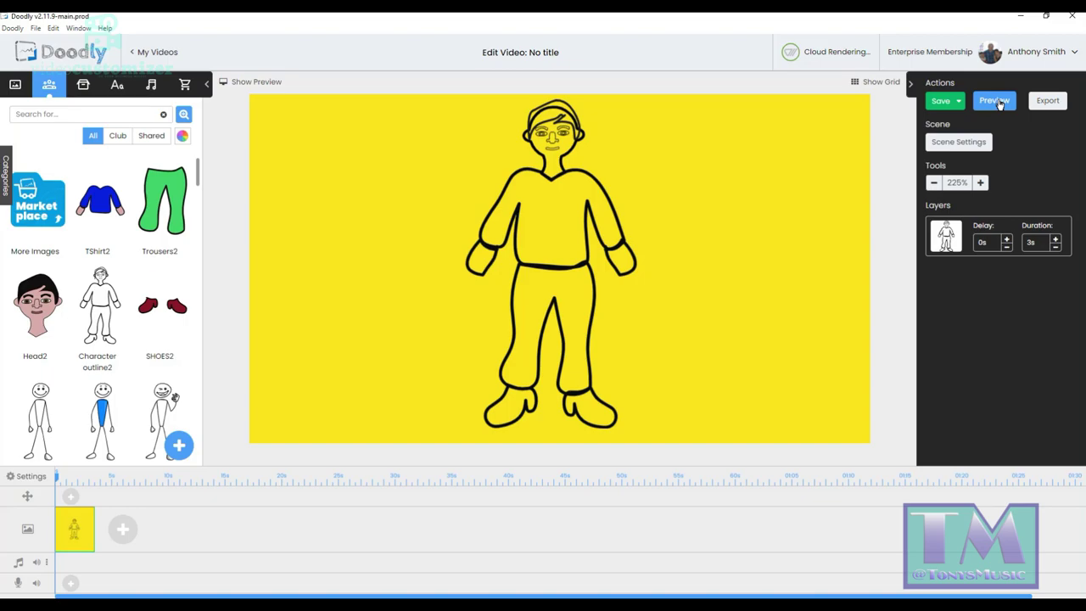
{"action": "left_click", "coordinate": [1000, 103]}
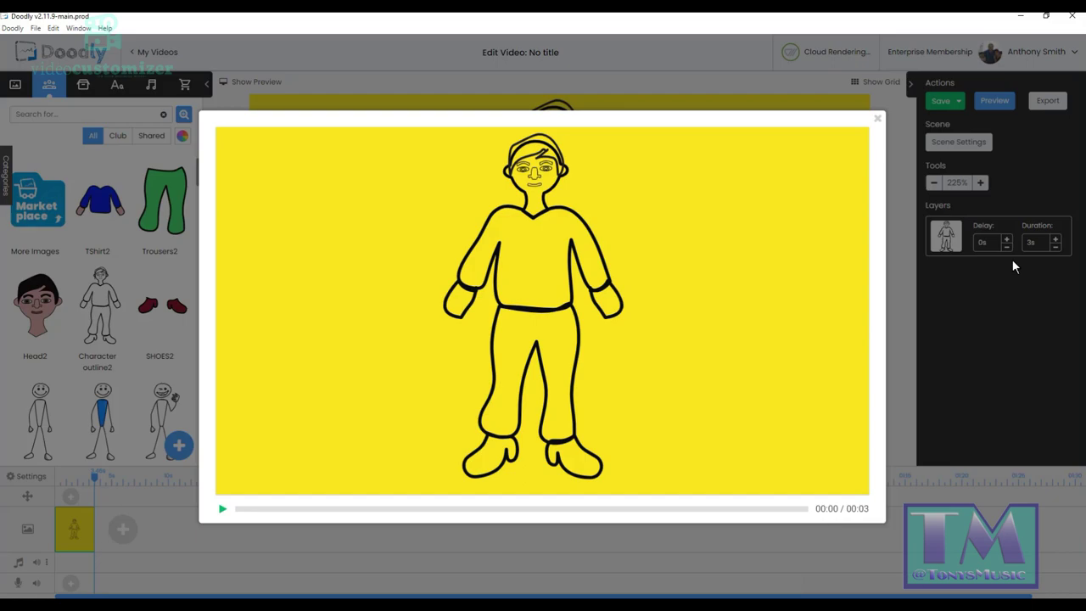
{"action": "left_click", "coordinate": [878, 119]}
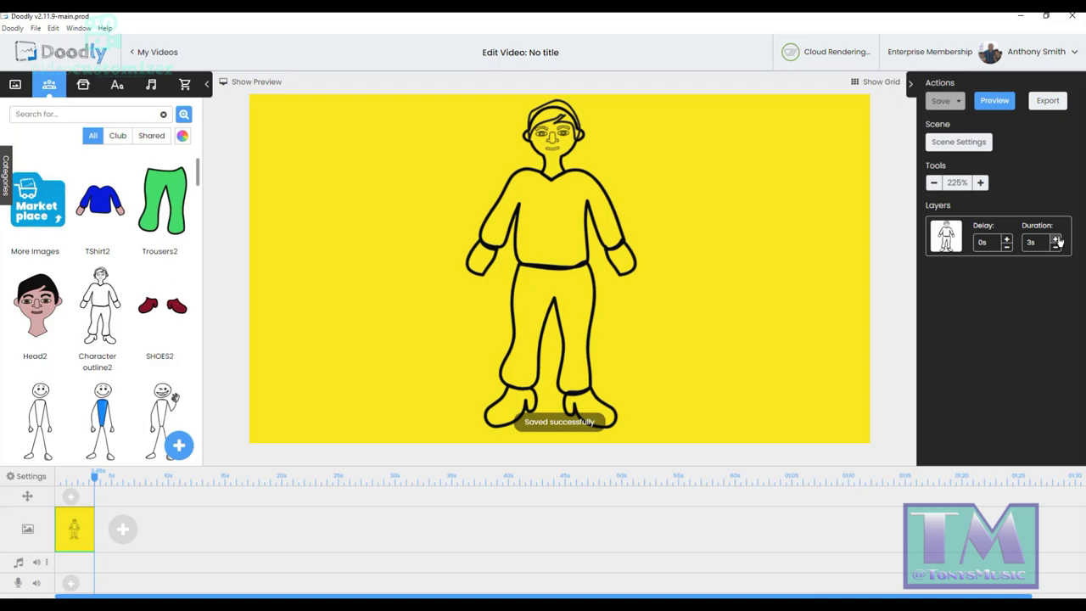
Raise the character layer's duration to 9s and preview the drawing.
{"action": "left_click", "coordinate": [1057, 239]}
{"action": "left_click", "coordinate": [1056, 240]}
{"action": "left_click", "coordinate": [1056, 239]}
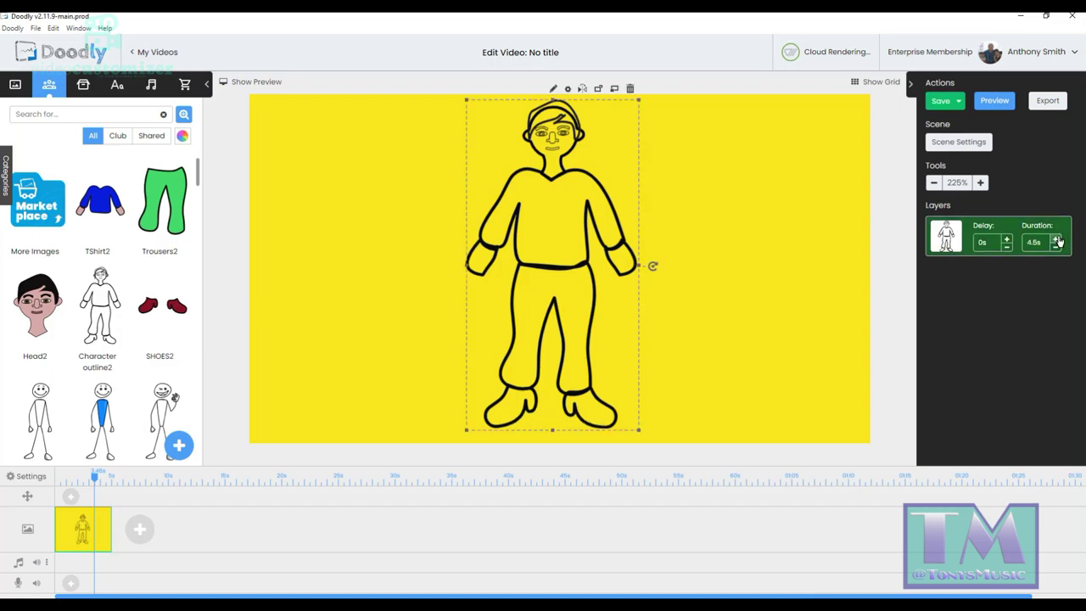
{"action": "left_click", "coordinate": [1057, 240]}
{"action": "left_click", "coordinate": [1057, 240]}
{"action": "left_click", "coordinate": [1057, 240]}
{"action": "left_click", "coordinate": [1057, 239]}
{"action": "left_click", "coordinate": [1057, 239]}
{"action": "left_click", "coordinate": [1057, 240]}
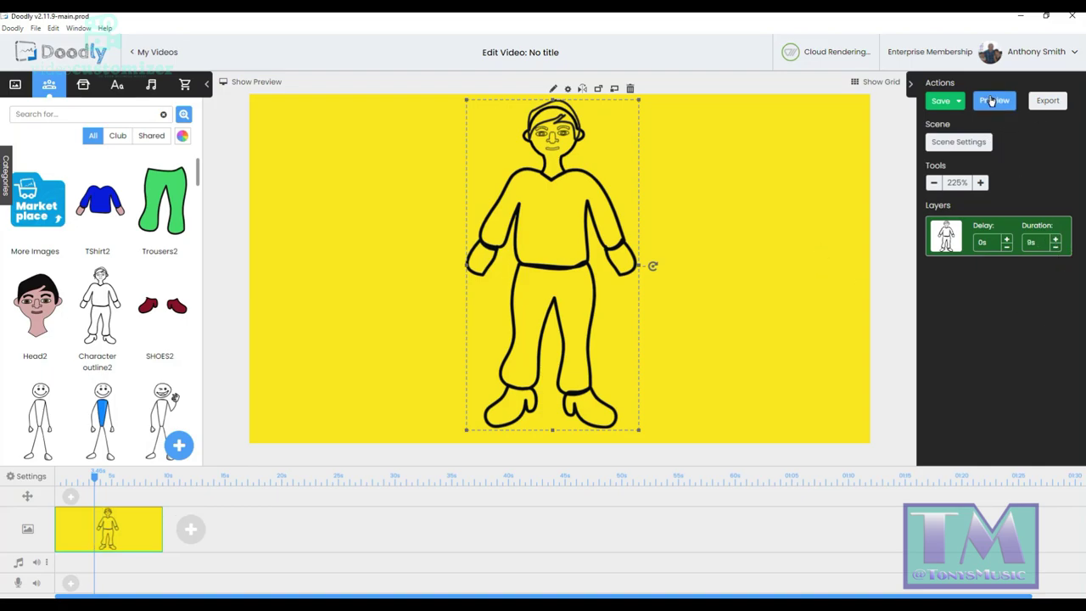
{"action": "left_click", "coordinate": [991, 100]}
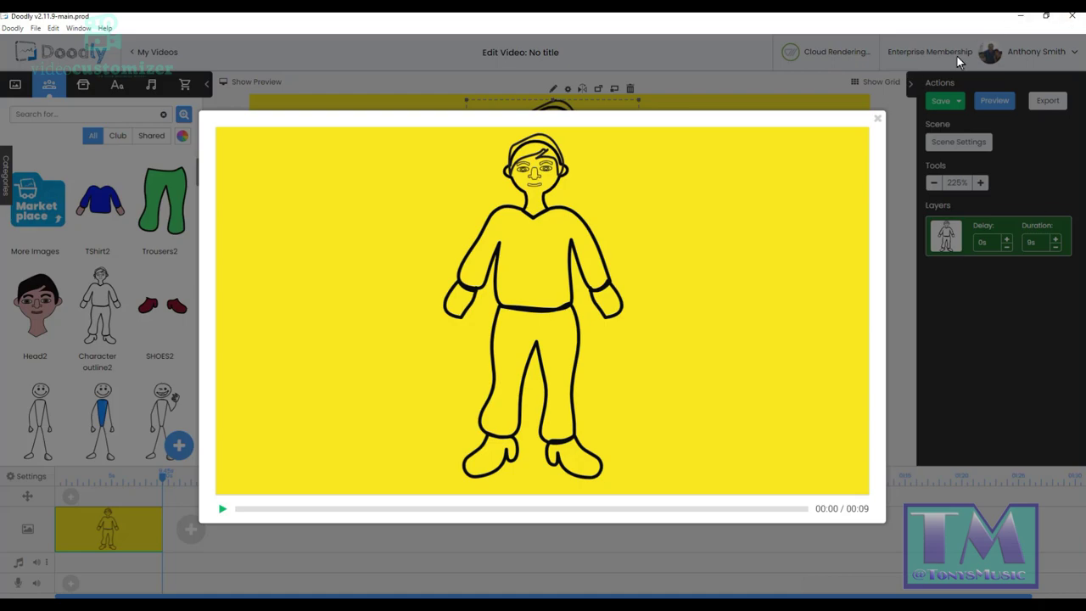
{"action": "left_click", "coordinate": [877, 118]}
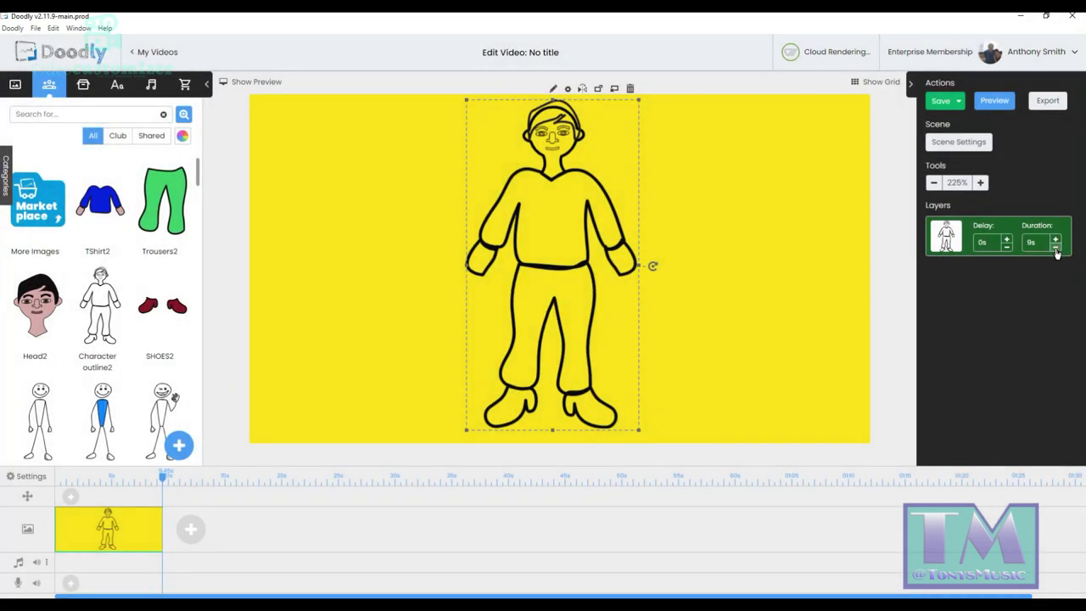
Lower the character layer's duration to 4s and preview it again.
{"action": "left_click", "coordinate": [1057, 249]}
{"action": "left_click", "coordinate": [1057, 249]}
{"action": "left_click", "coordinate": [1058, 249]}
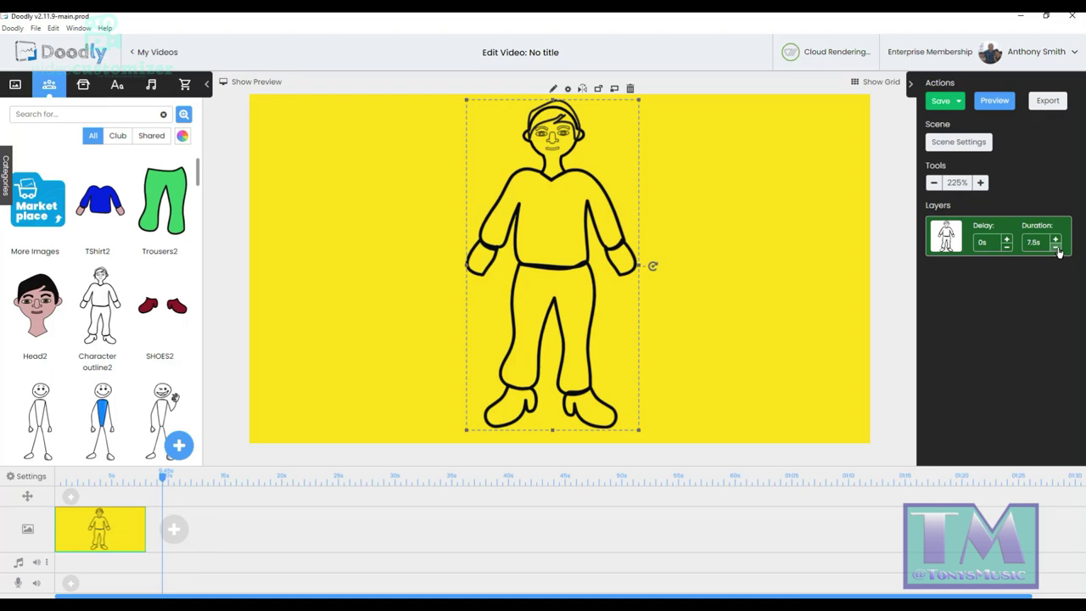
{"action": "left_click", "coordinate": [1057, 248]}
{"action": "left_click", "coordinate": [1057, 247]}
{"action": "left_click", "coordinate": [1056, 247]}
{"action": "left_click", "coordinate": [1057, 248]}
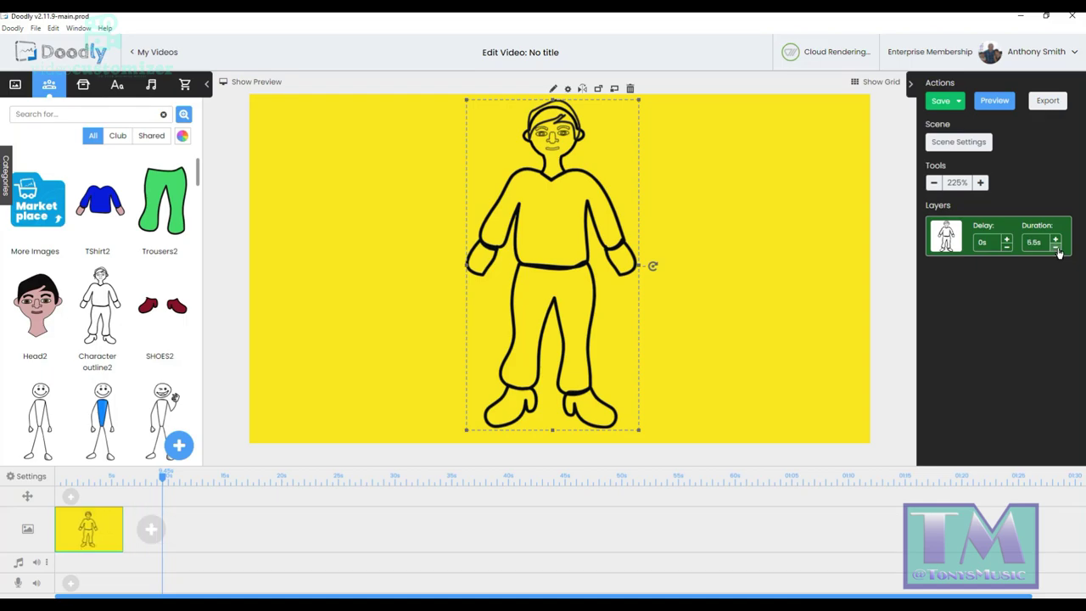
{"action": "left_click", "coordinate": [1056, 248]}
{"action": "left_click", "coordinate": [1057, 247]}
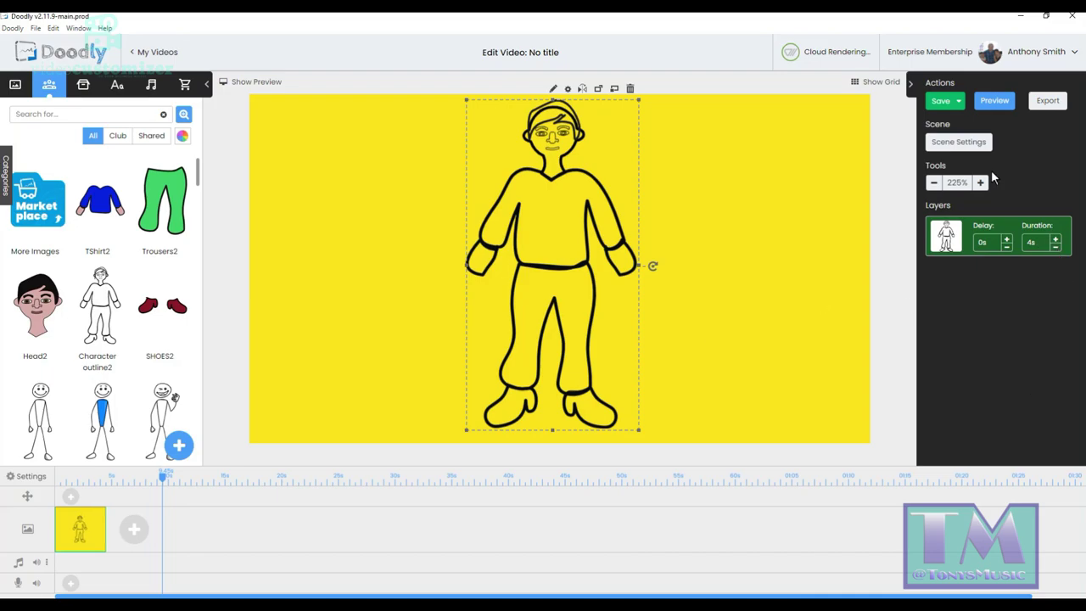
{"action": "left_click", "coordinate": [995, 101]}
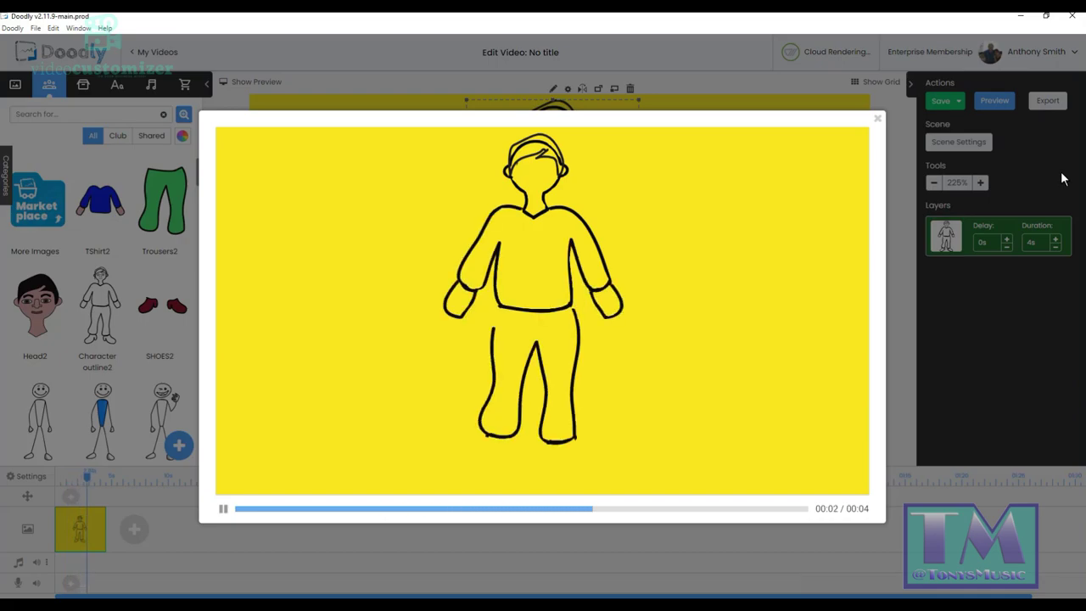
{"action": "left_click", "coordinate": [877, 118]}
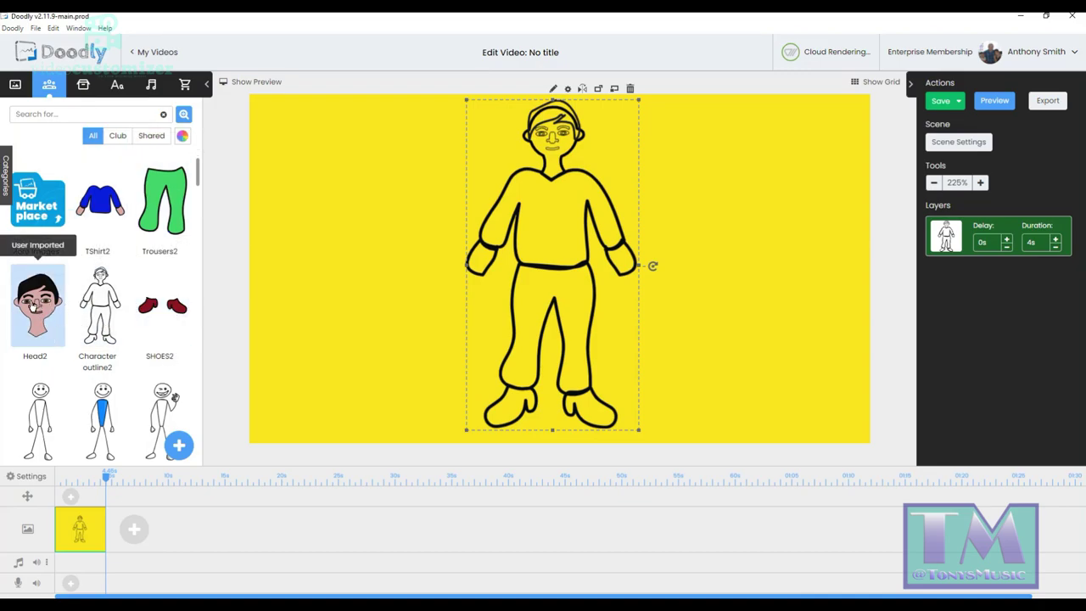
Place Head2 on the canvas, shrink it and fit it onto the figure's head.
{"action": "left_click_drag", "start_coordinate": [37, 306], "coordinate": [781, 231]}
{"action": "left_click", "coordinate": [747, 292]}
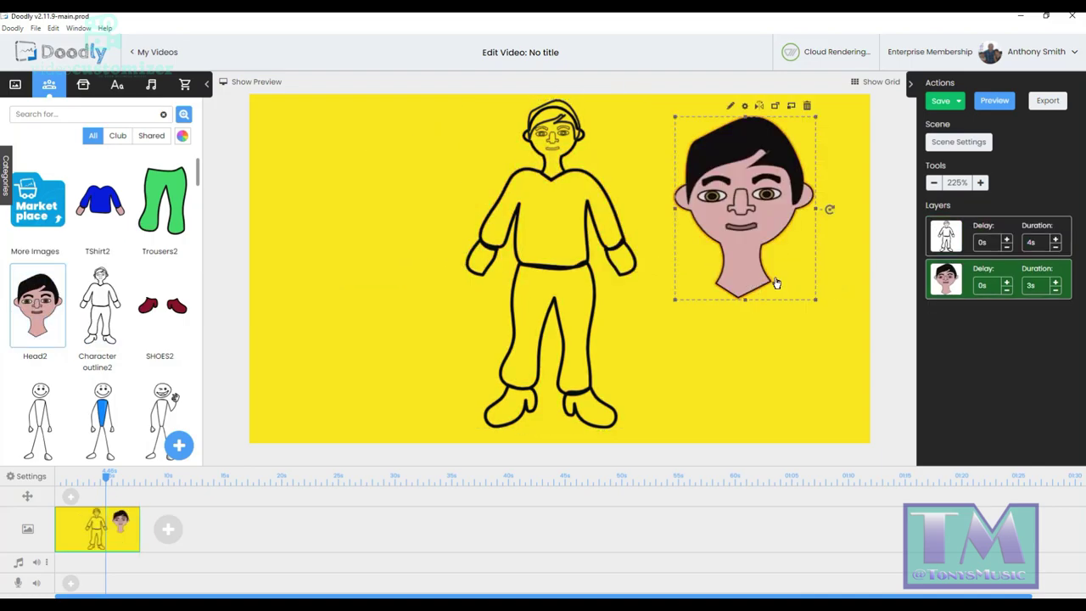
{"action": "left_click_drag", "start_coordinate": [816, 300], "coordinate": [701, 235]}
{"action": "left_click_drag", "start_coordinate": [696, 155], "coordinate": [553, 145]}
{"action": "left_click_drag", "start_coordinate": [592, 185], "coordinate": [585, 189]}
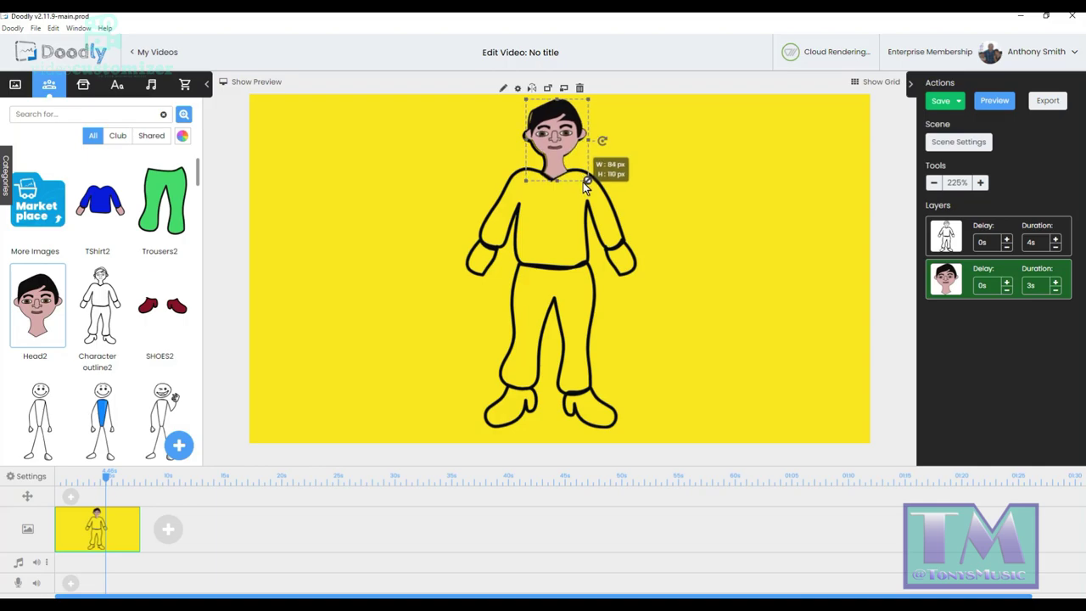
{"action": "left_click_drag", "start_coordinate": [566, 140], "coordinate": [564, 142]}
{"action": "left_click", "coordinate": [725, 180]}
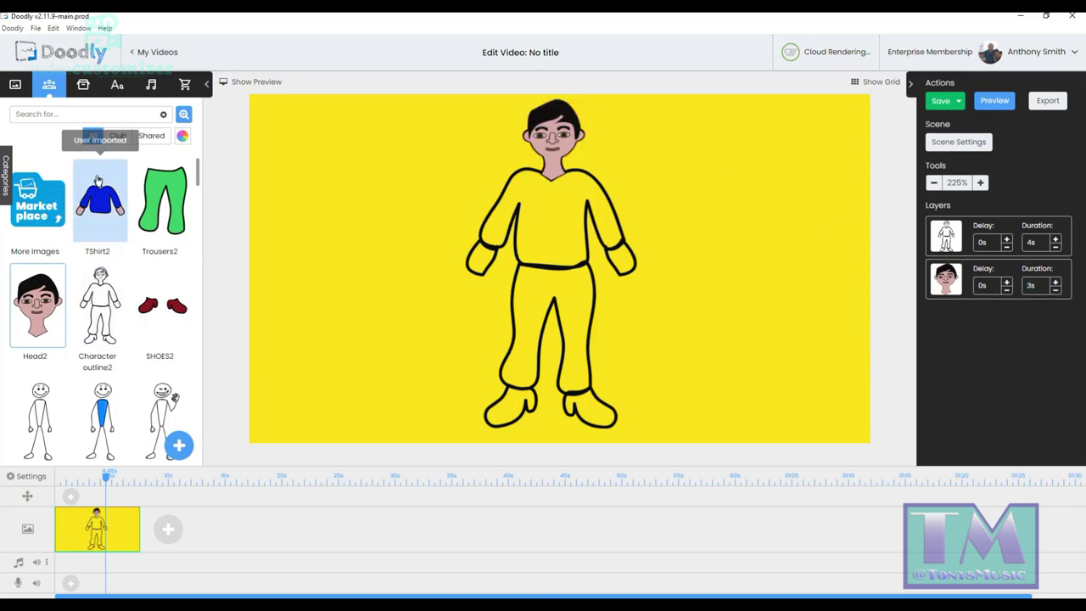
Add TShirt2 and resize and position it over the torso.
{"action": "left_click", "coordinate": [100, 206]}
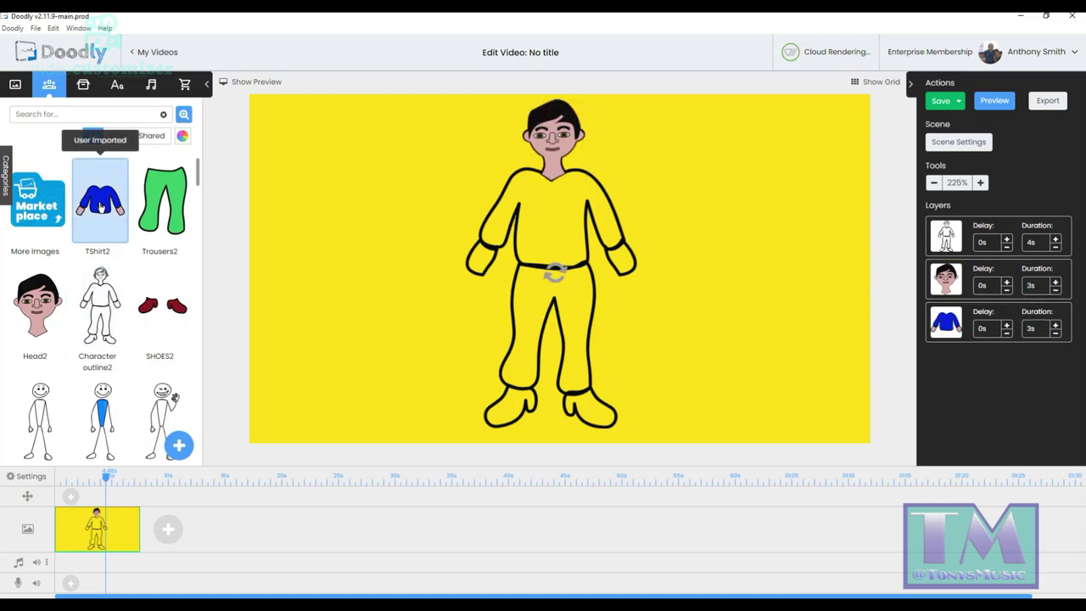
{"action": "left_click", "coordinate": [703, 306]}
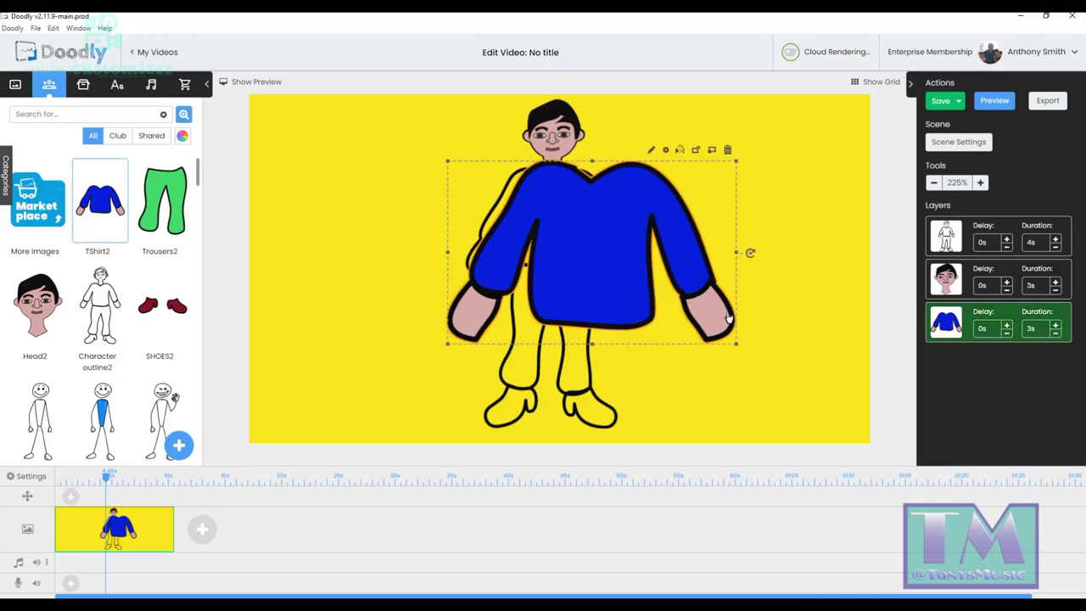
{"action": "left_click_drag", "start_coordinate": [735, 343], "coordinate": [625, 308]}
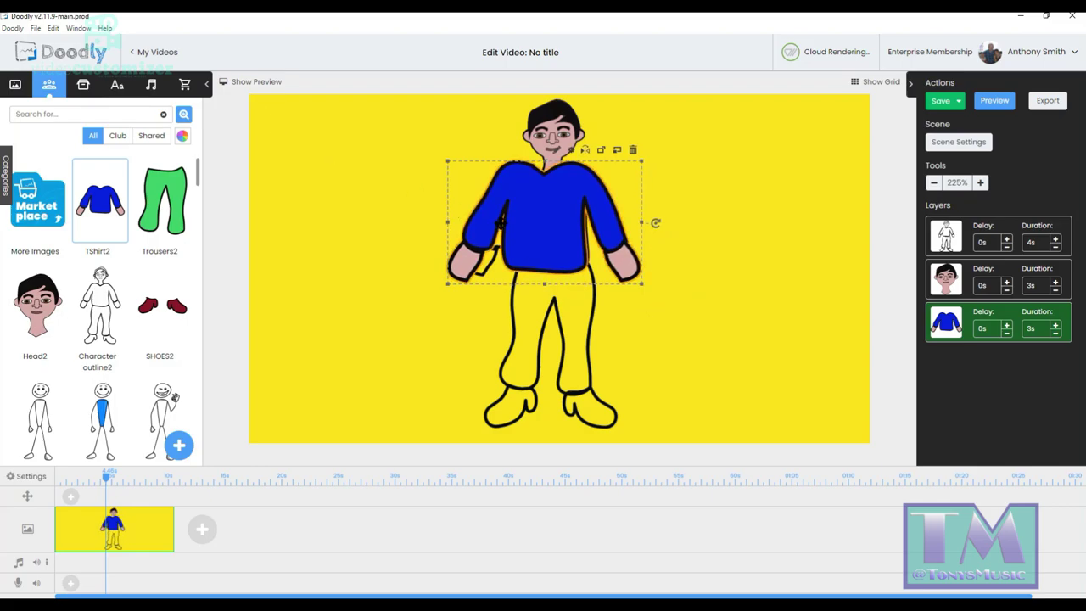
{"action": "left_click_drag", "start_coordinate": [512, 221], "coordinate": [531, 216]}
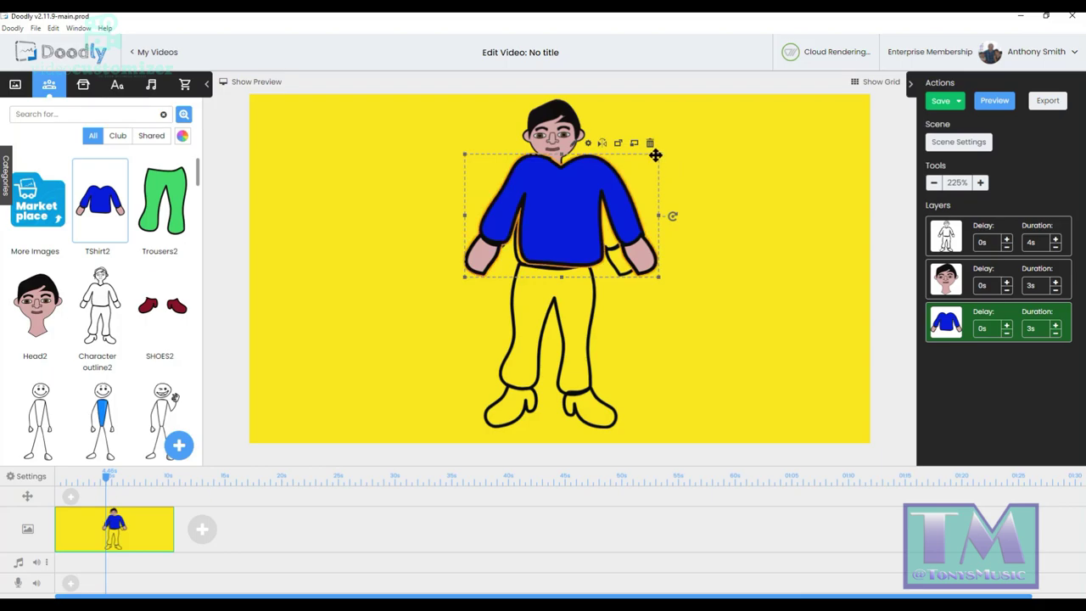
{"action": "left_click_drag", "start_coordinate": [659, 158], "coordinate": [636, 165]}
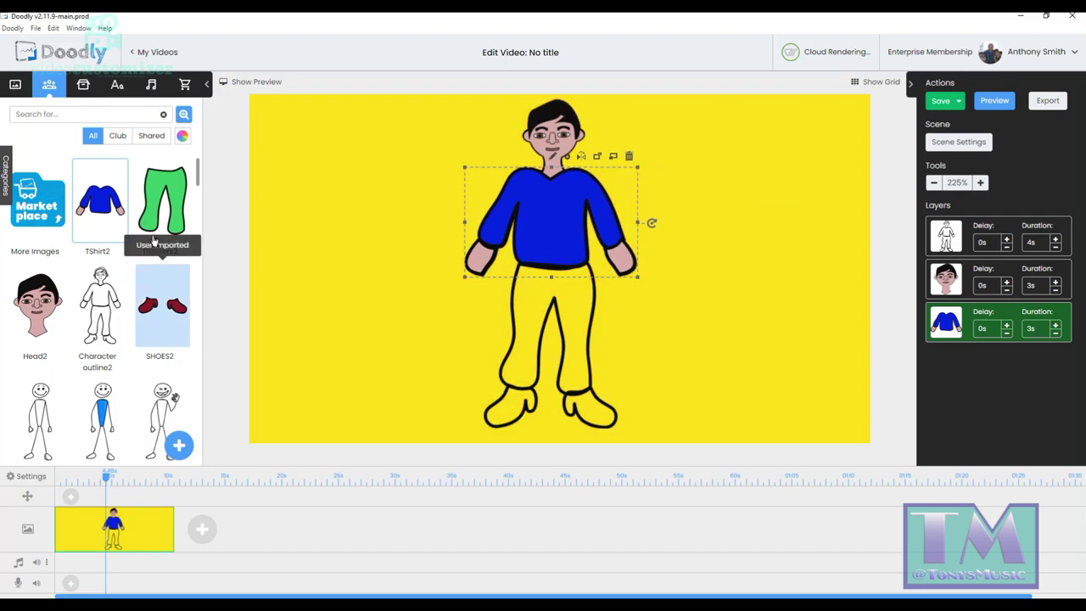
Add Trousers2 and resize and position it over the legs.
{"action": "left_click", "coordinate": [167, 207]}
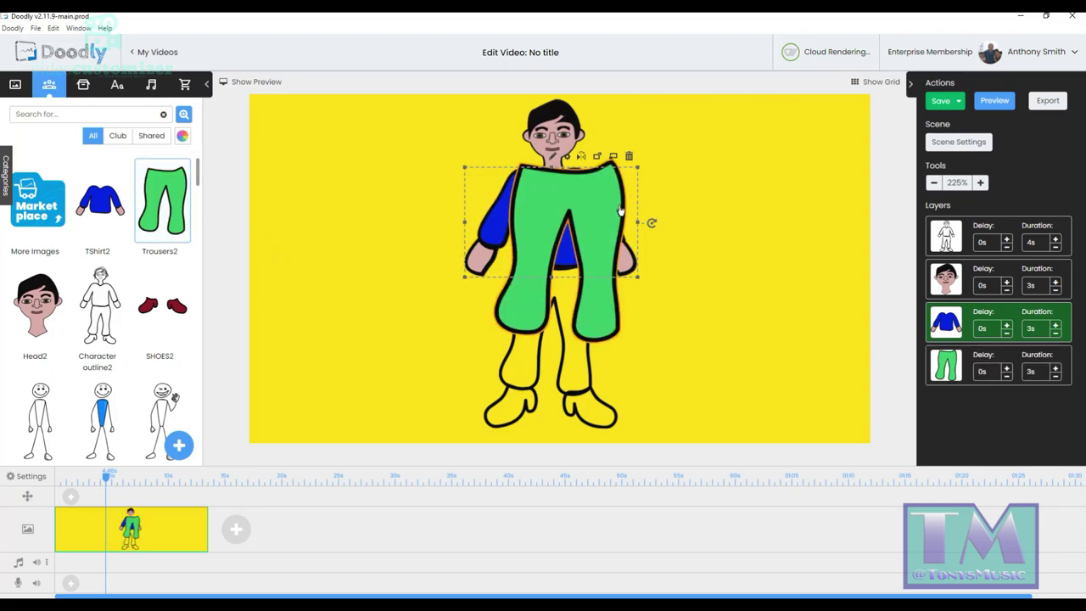
{"action": "left_click_drag", "start_coordinate": [608, 209], "coordinate": [604, 267]}
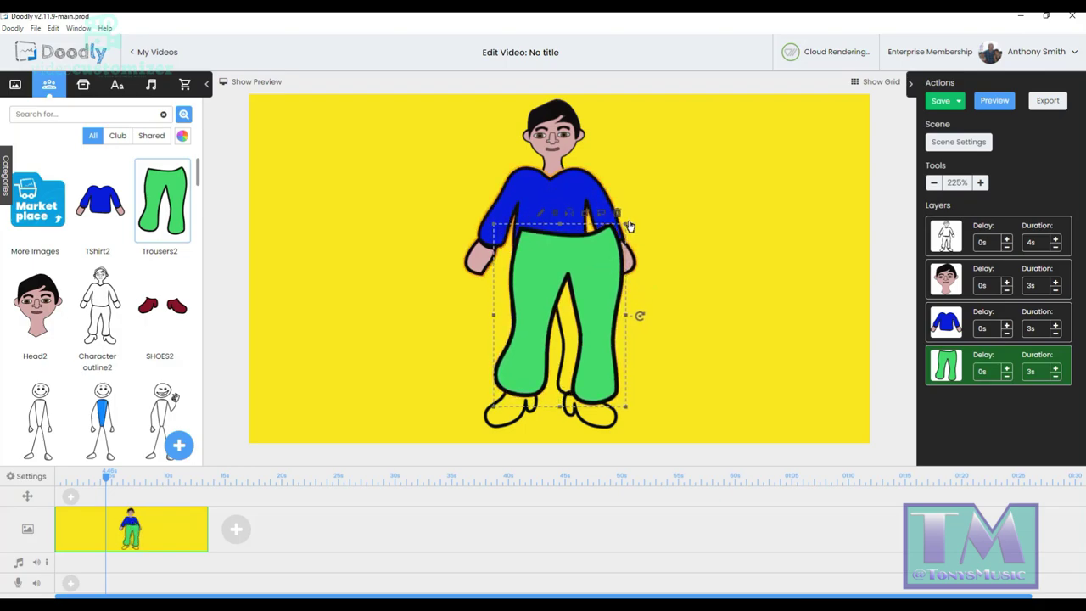
{"action": "left_click_drag", "start_coordinate": [627, 228], "coordinate": [583, 267]}
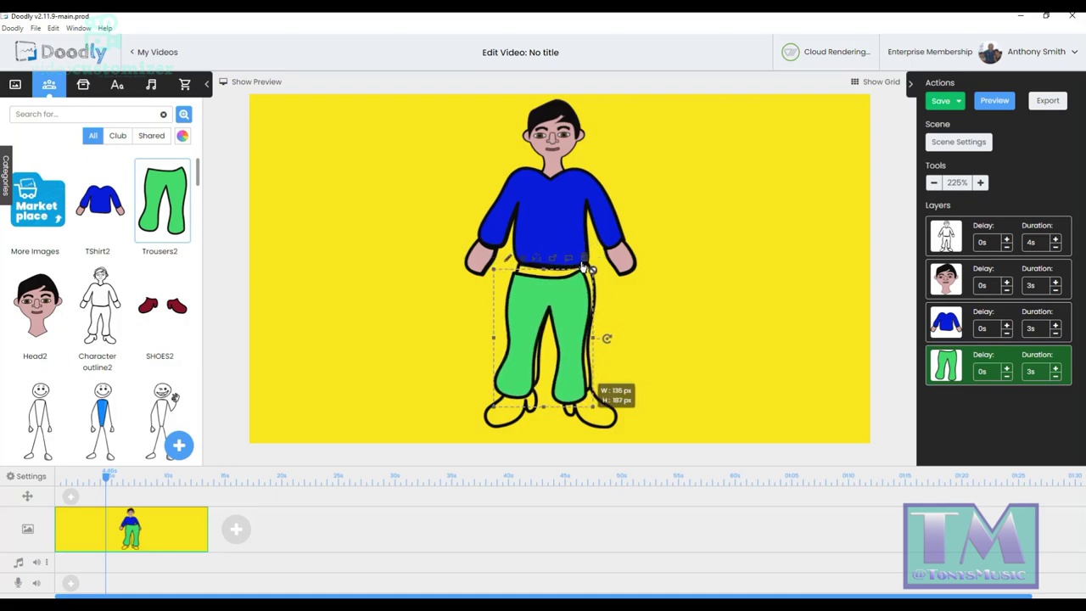
{"action": "left_click_drag", "start_coordinate": [549, 323], "coordinate": [572, 298]}
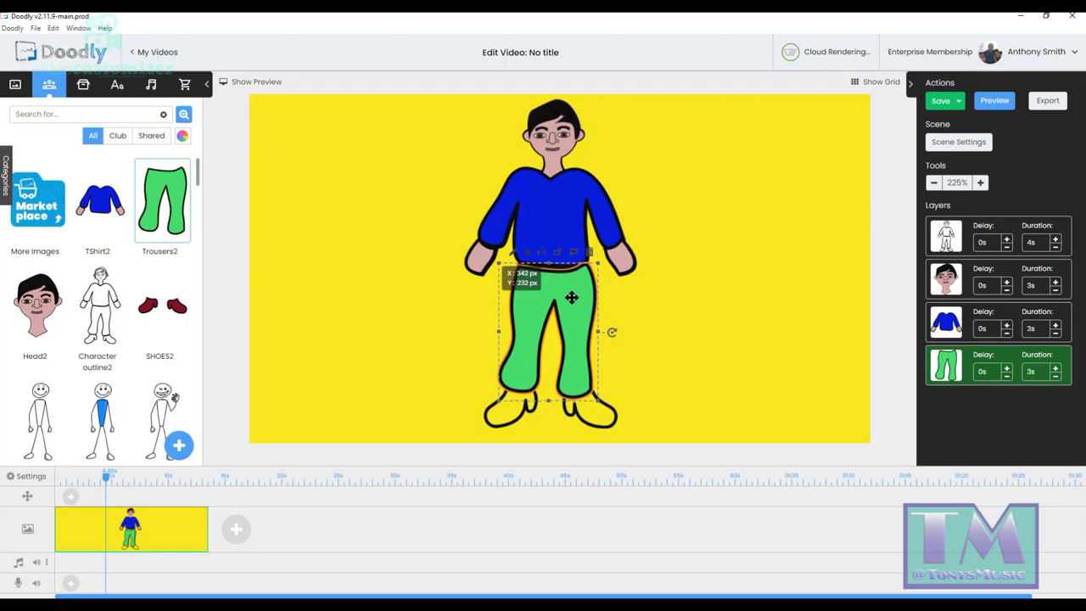
{"action": "left_click", "coordinate": [687, 308]}
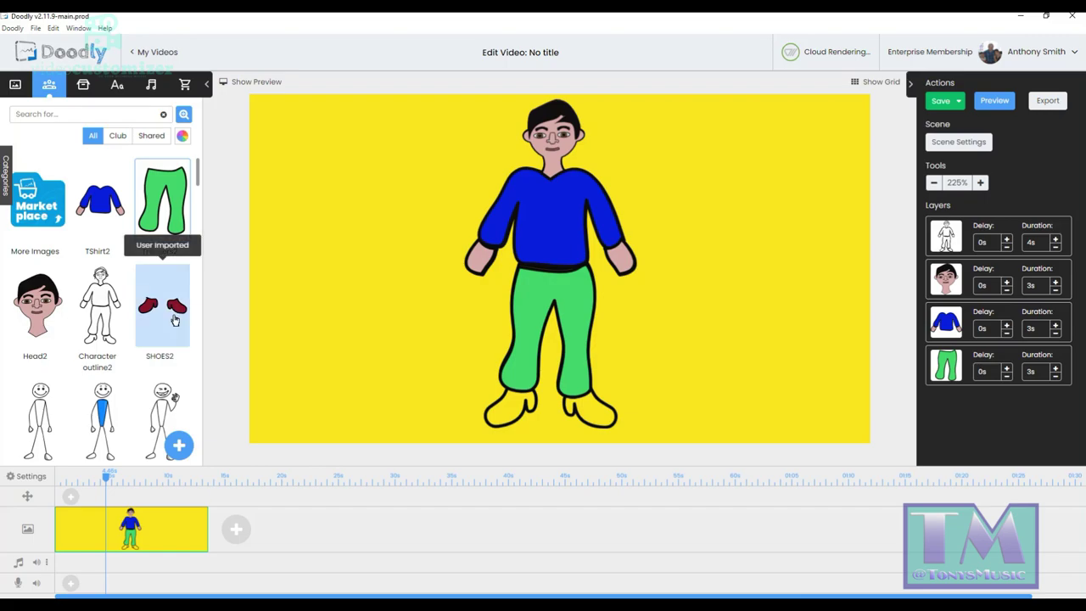
Add SHOES2 as a new layer, then resize and place it on the figure's feet.
{"action": "left_click_drag", "start_coordinate": [174, 317], "coordinate": [542, 389]}
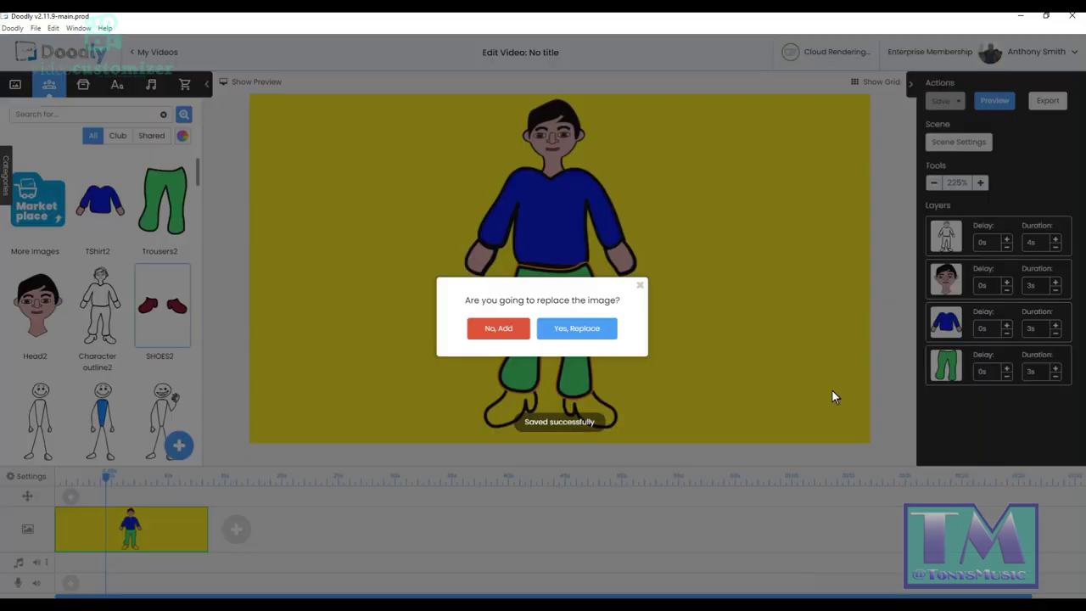
{"action": "left_click", "coordinate": [504, 336]}
{"action": "left_click", "coordinate": [703, 396]}
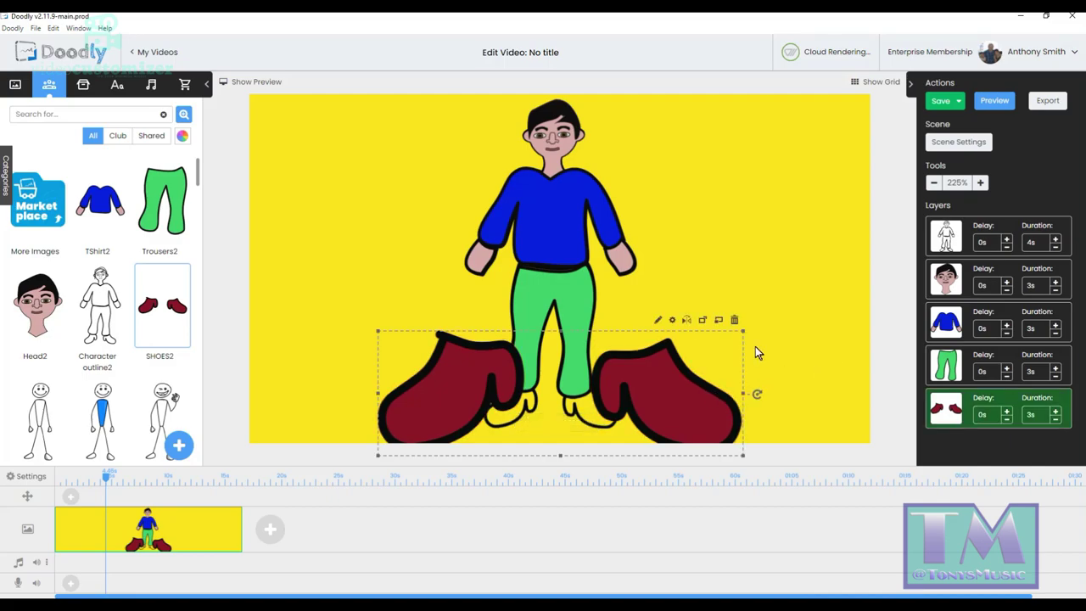
{"action": "left_click_drag", "start_coordinate": [743, 333], "coordinate": [465, 371]}
{"action": "left_click_drag", "start_coordinate": [450, 425], "coordinate": [599, 411]}
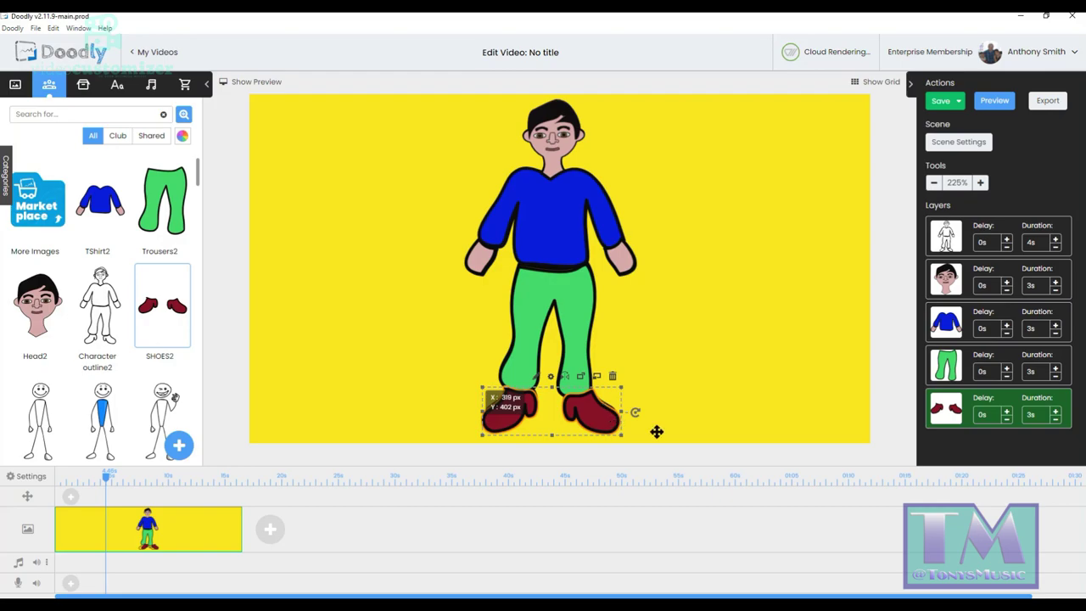
{"action": "left_click", "coordinate": [715, 420]}
{"action": "left_click", "coordinate": [622, 437]}
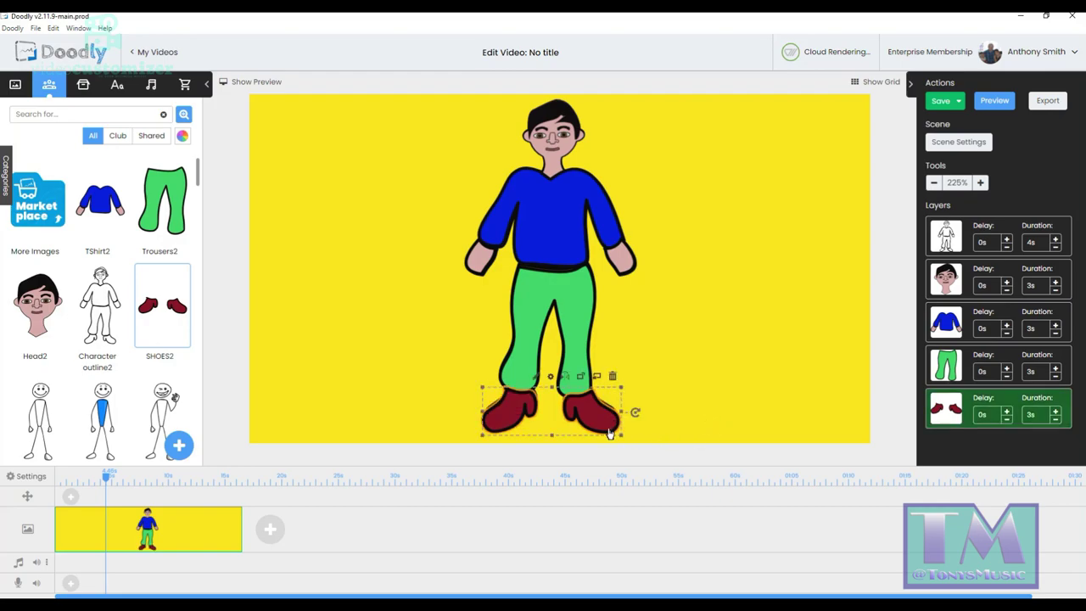
{"action": "left_click_drag", "start_coordinate": [622, 439], "coordinate": [591, 415]}
{"action": "left_click", "coordinate": [735, 412]}
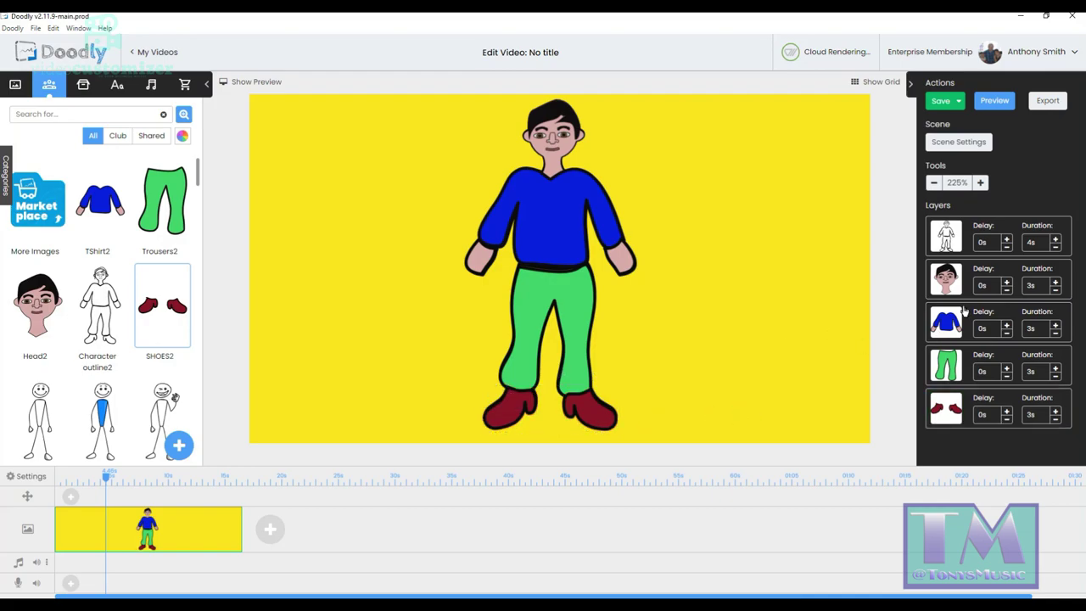
Set Head2's reveal mode to Fade and save it back to the scene.
{"action": "left_click", "coordinate": [568, 118]}
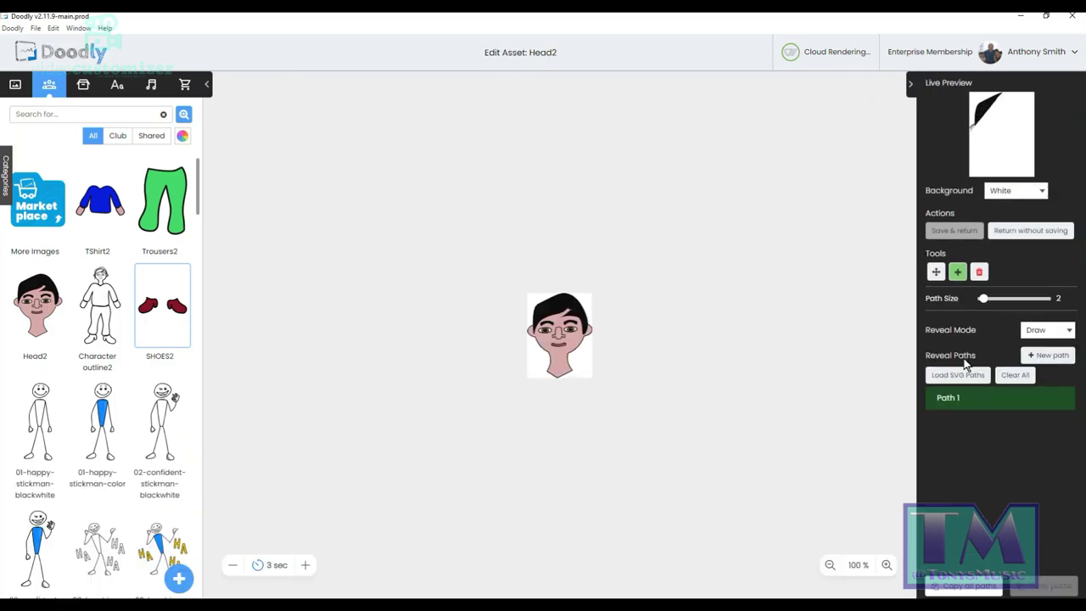
{"action": "left_click", "coordinate": [1071, 330]}
{"action": "left_click", "coordinate": [1071, 329]}
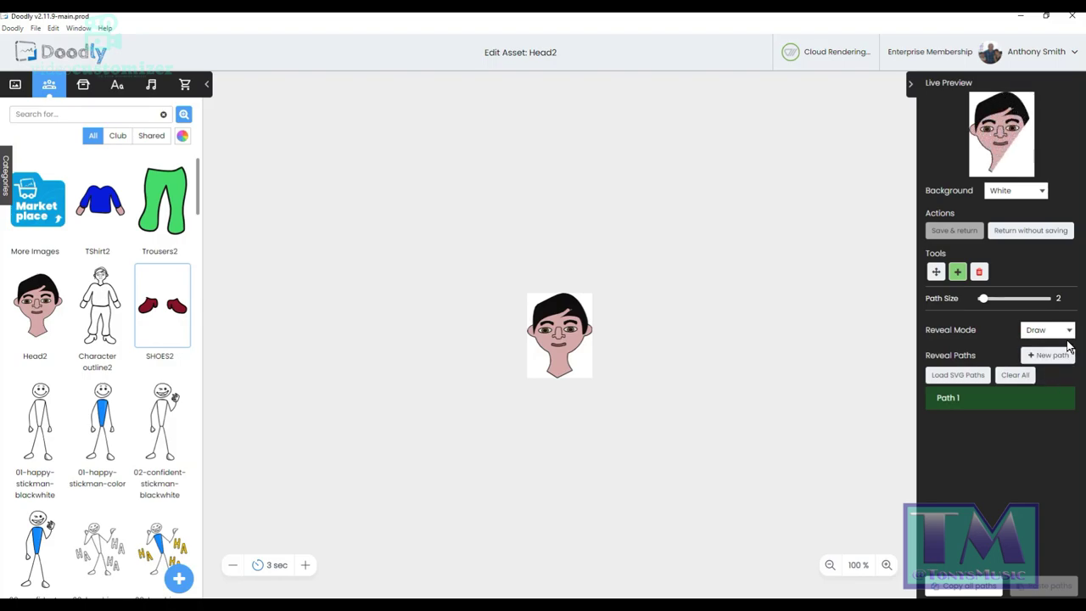
{"action": "left_click", "coordinate": [1071, 329]}
{"action": "left_click", "coordinate": [1039, 357]}
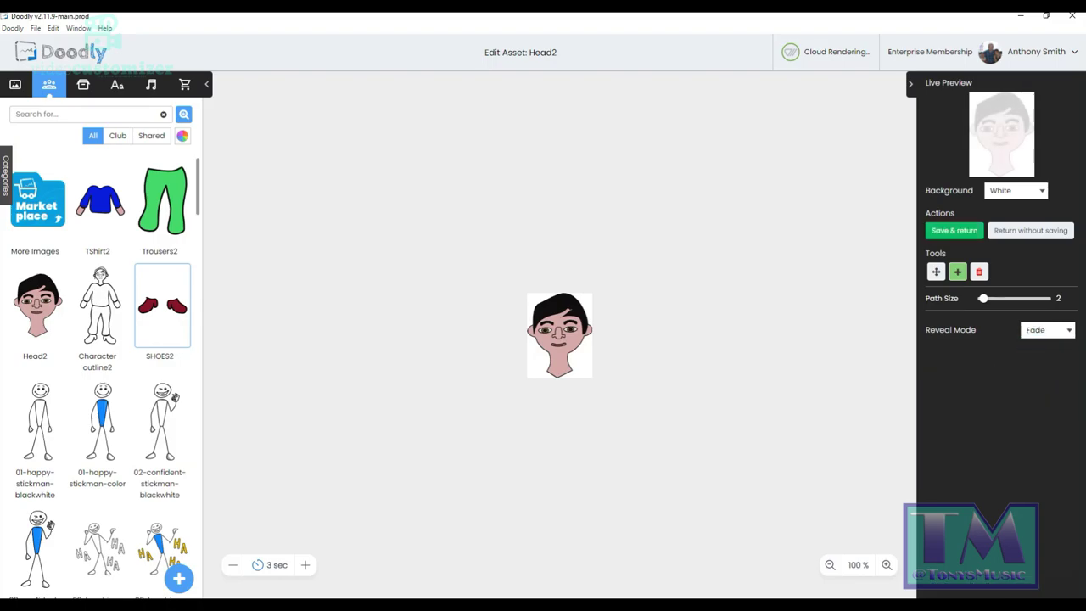
{"action": "left_click", "coordinate": [954, 230]}
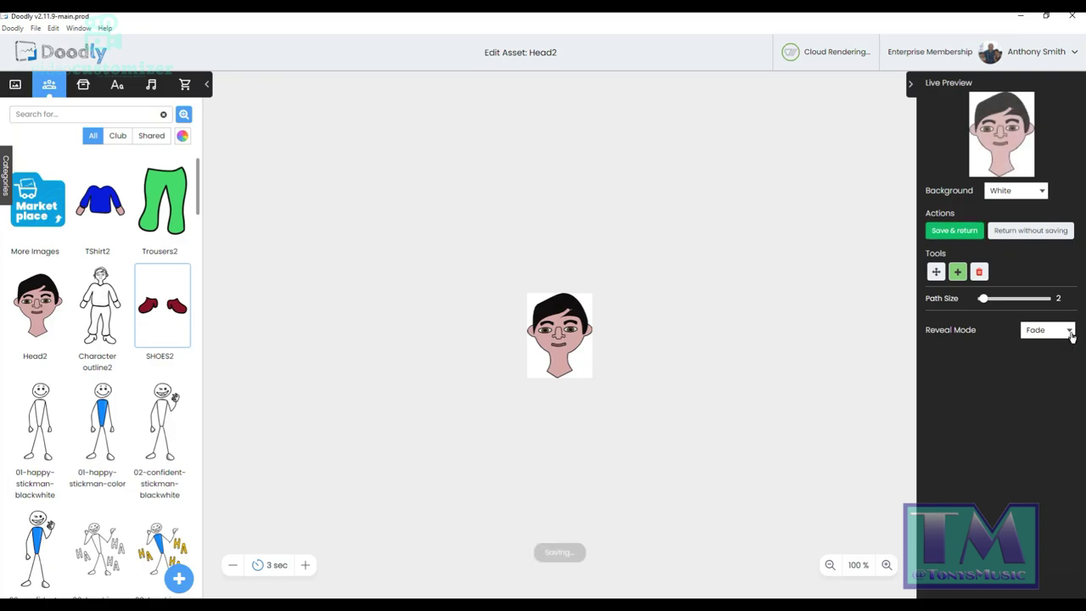
Set TShirt2's reveal mode to Fade and save it back to the scene.
{"action": "left_click", "coordinate": [949, 324]}
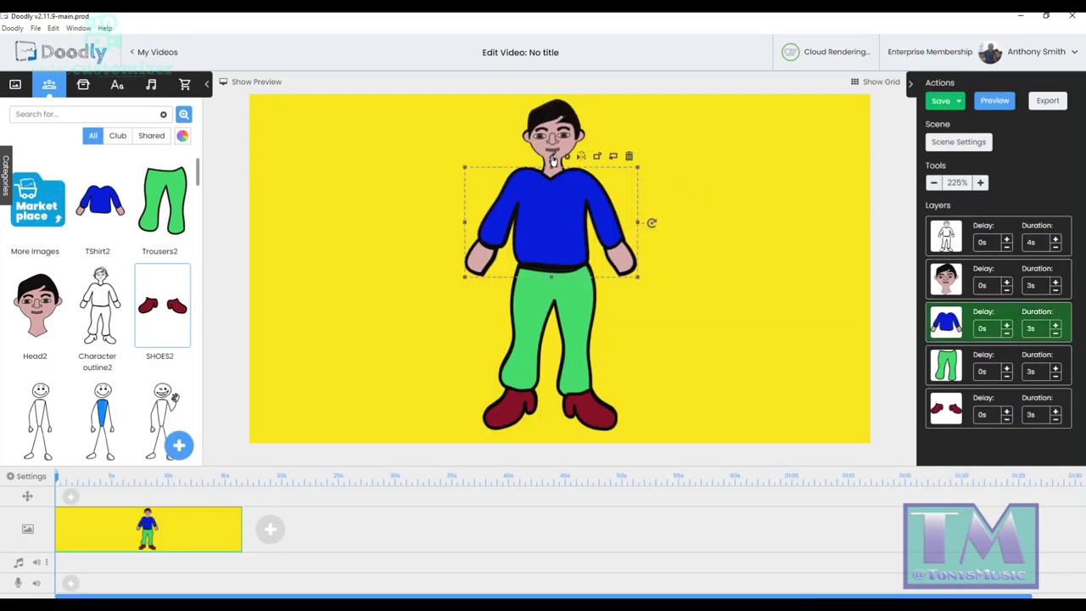
{"action": "double_click", "coordinate": [652, 222]}
{"action": "left_click", "coordinate": [1053, 330]}
{"action": "left_click", "coordinate": [1054, 348]}
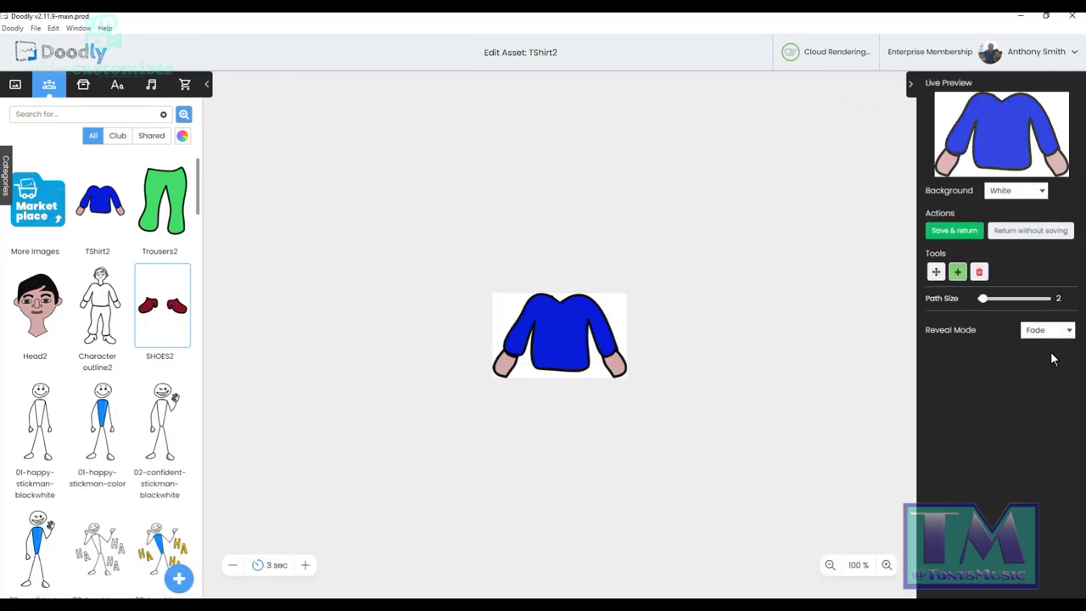
{"action": "left_click", "coordinate": [967, 233]}
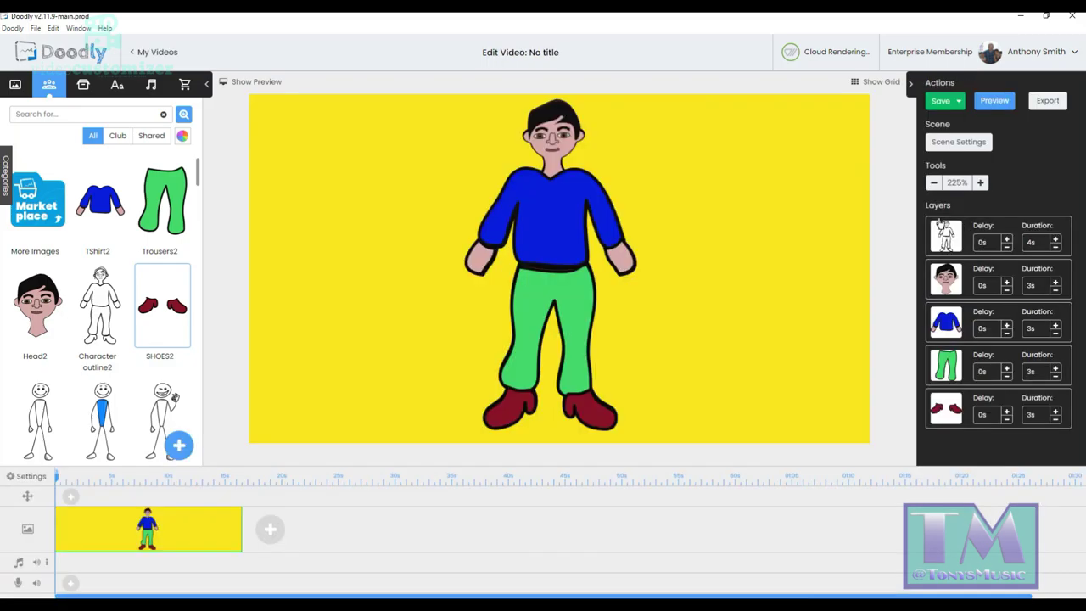
Set Trousers2's reveal mode to Fade and save it back to the scene.
{"action": "left_click", "coordinate": [576, 290]}
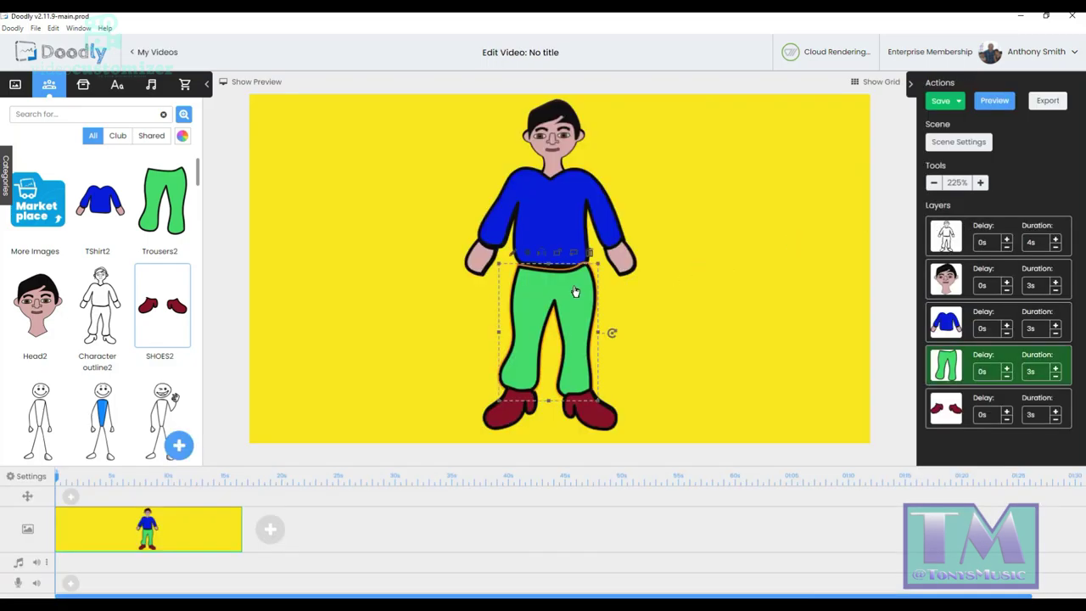
{"action": "left_click", "coordinate": [516, 253]}
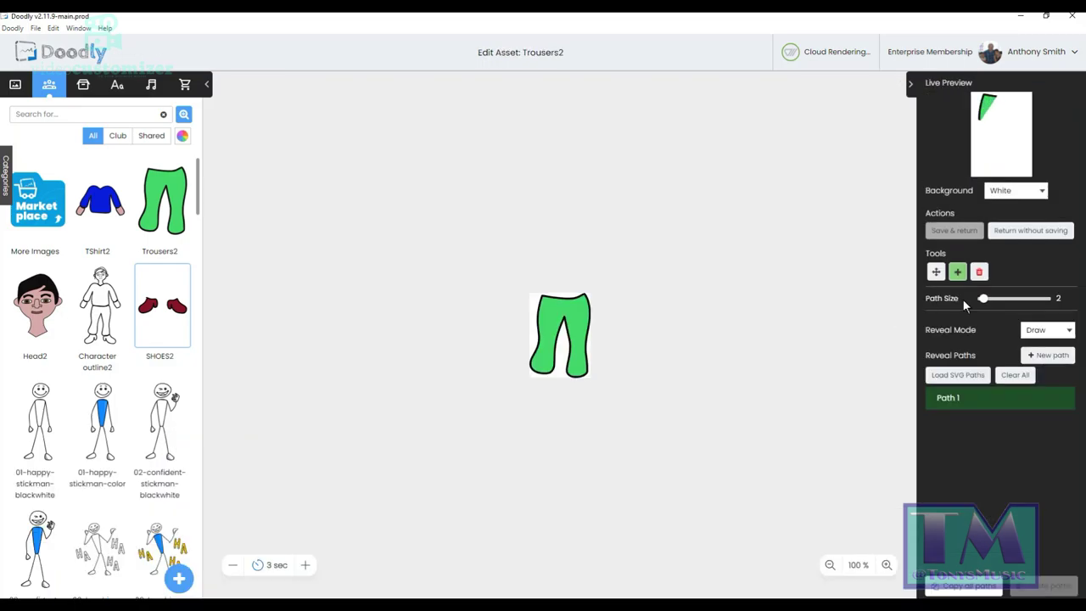
{"action": "left_click", "coordinate": [1061, 330]}
{"action": "left_click", "coordinate": [1057, 355]}
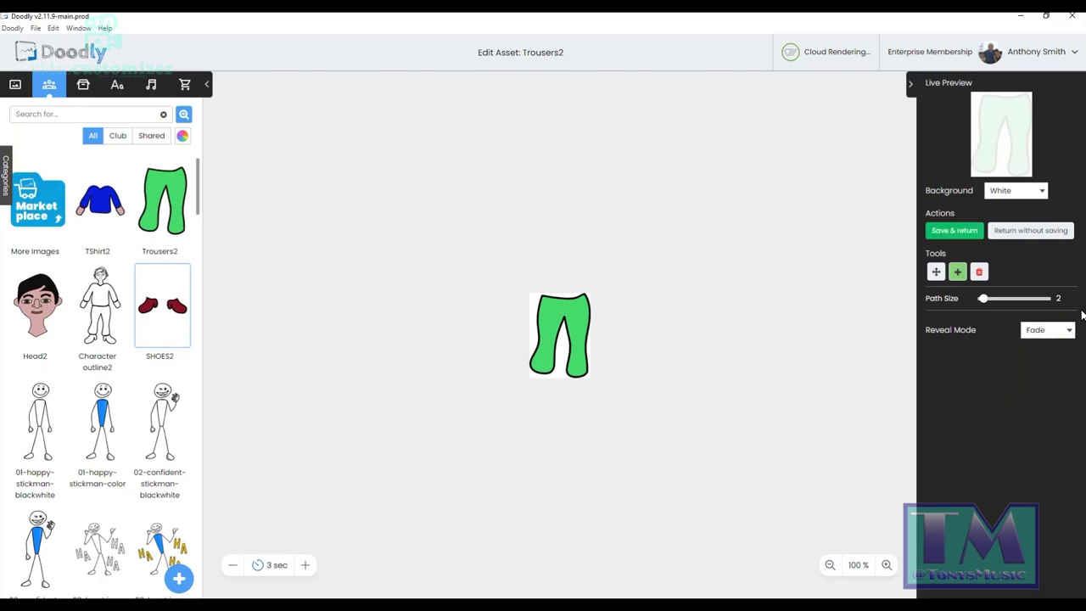
{"action": "left_click", "coordinate": [952, 232]}
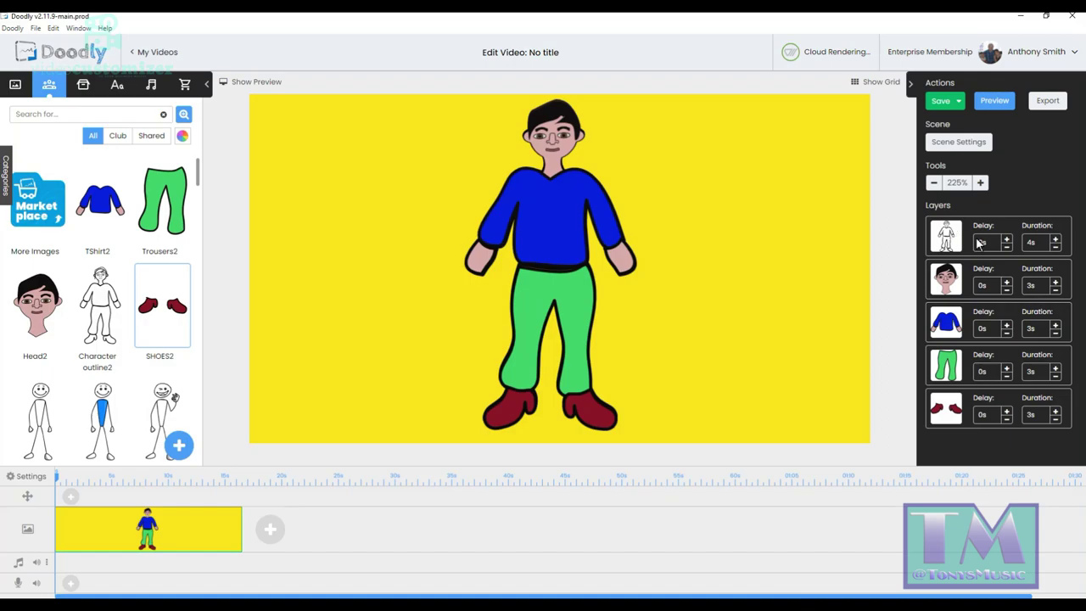
Set SHOES2's reveal mode to Fade and save it back to the scene.
{"action": "left_click", "coordinate": [946, 414]}
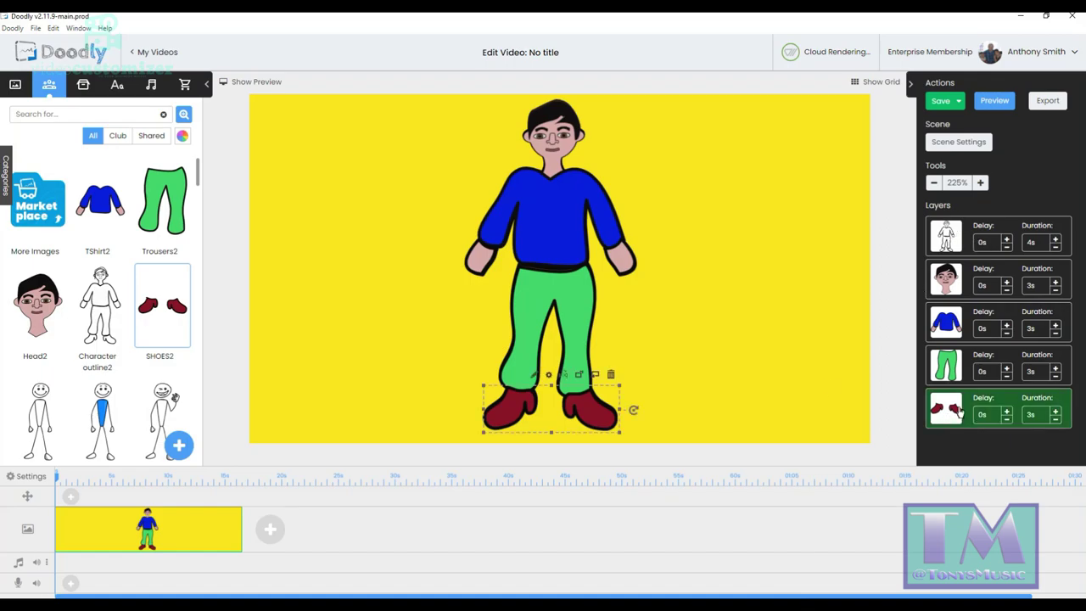
{"action": "left_click", "coordinate": [537, 377]}
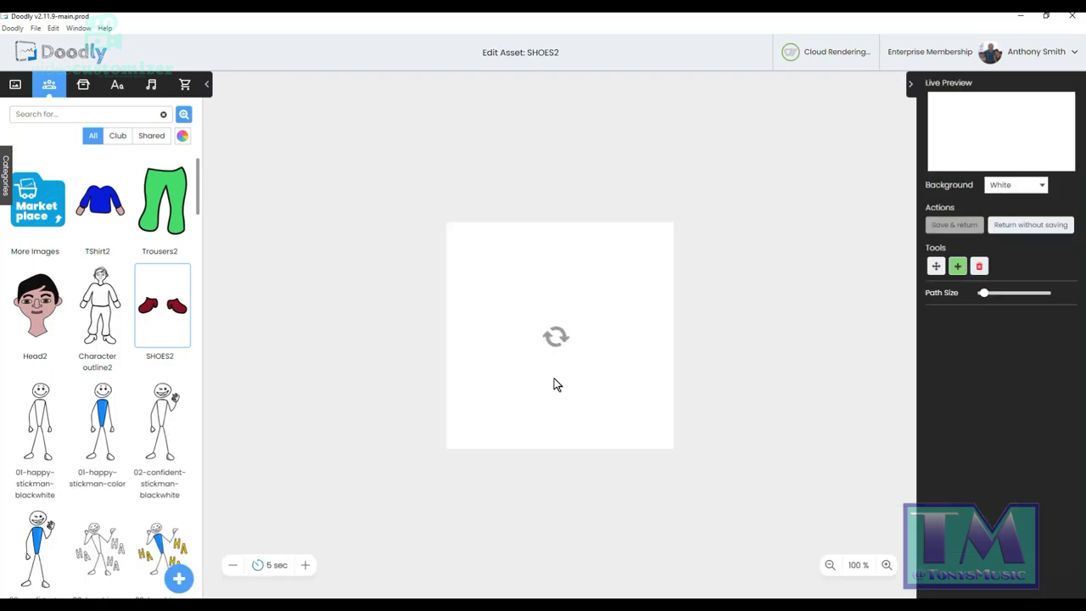
{"action": "left_click", "coordinate": [1061, 297]}
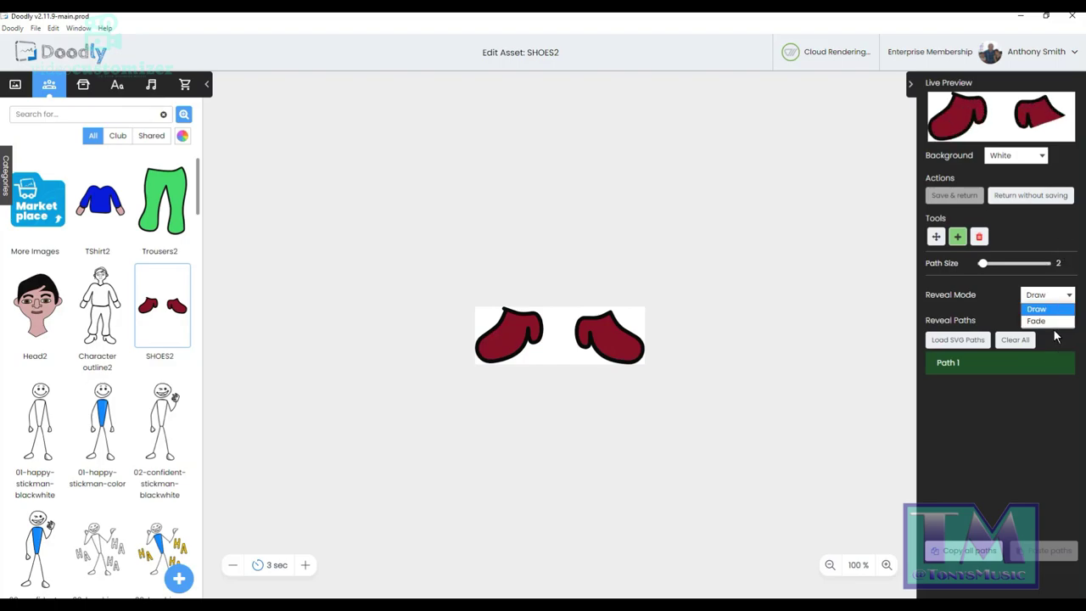
{"action": "left_click", "coordinate": [1052, 321]}
{"action": "left_click", "coordinate": [945, 195]}
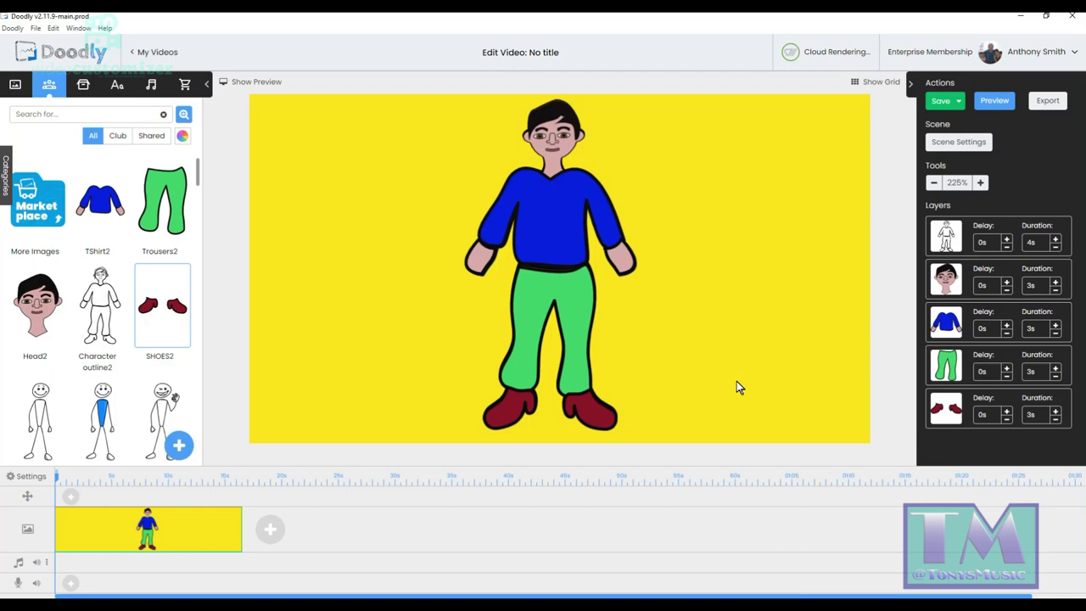
{"action": "left_click", "coordinate": [998, 102]}
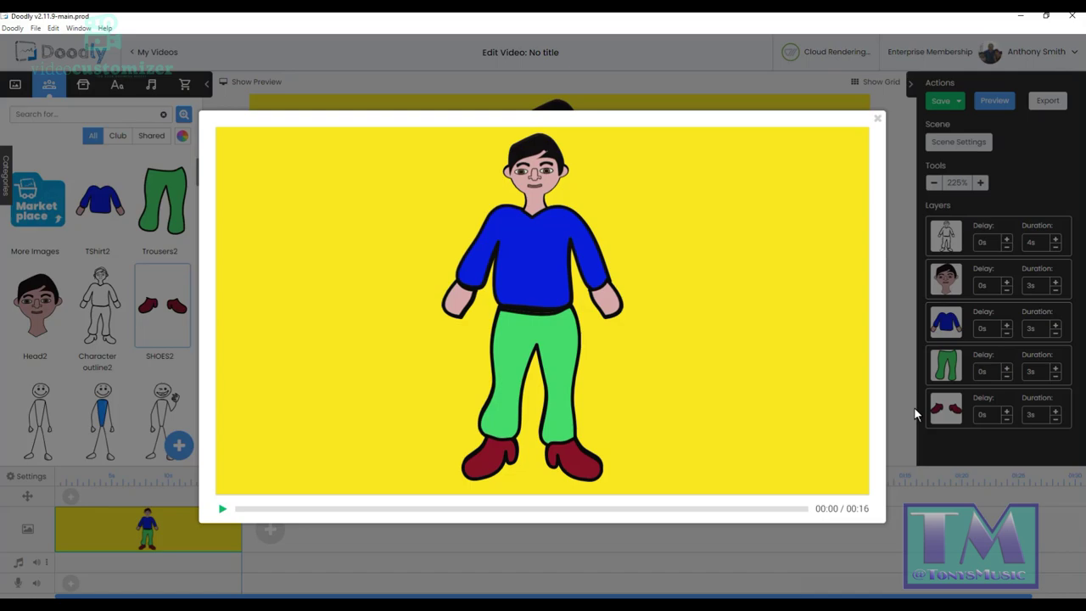
{"action": "left_click", "coordinate": [879, 121]}
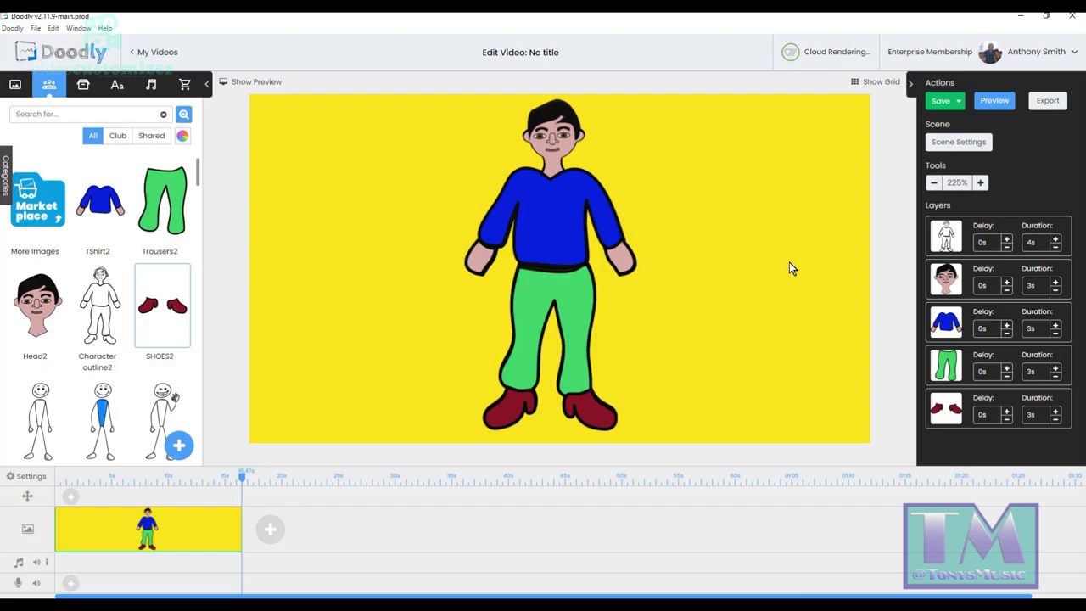
Save the project and set the export to WebM at 1080p resolution.
{"action": "left_click", "coordinate": [1050, 102]}
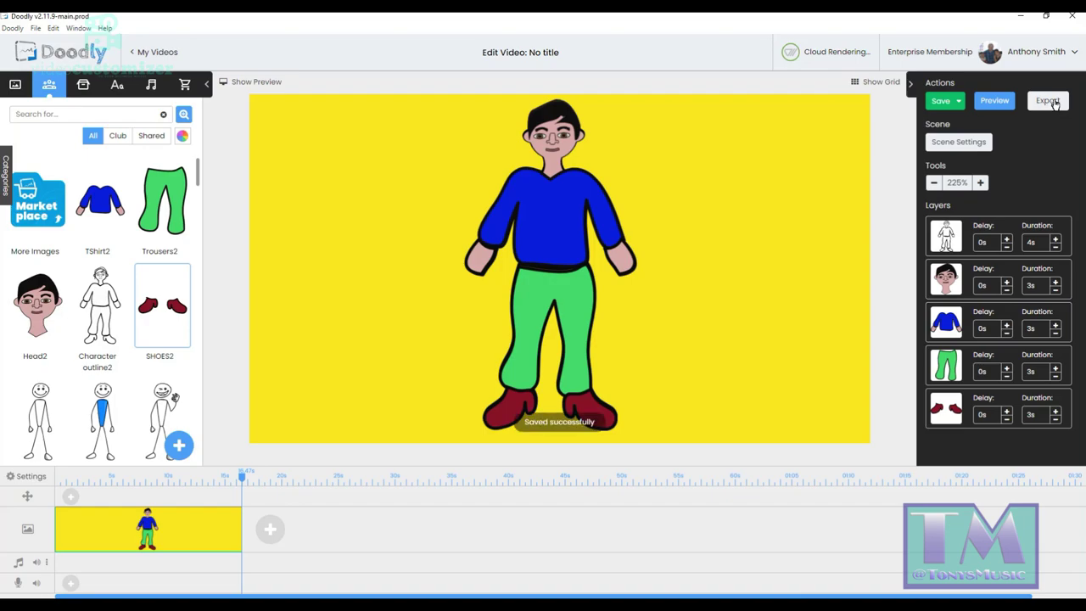
{"action": "left_click", "coordinate": [1051, 101]}
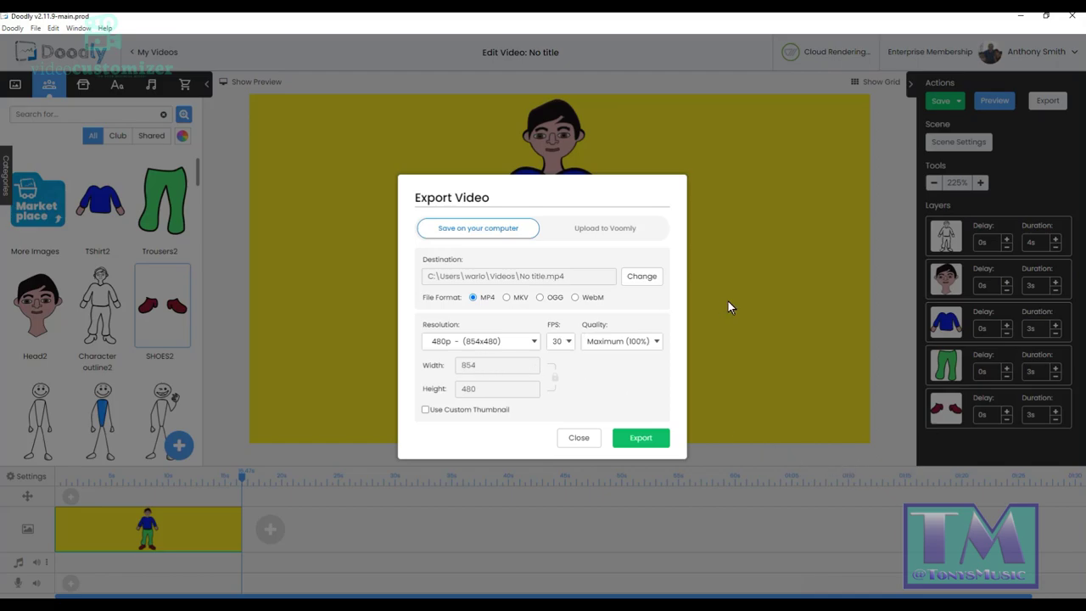
{"action": "left_click", "coordinate": [577, 298]}
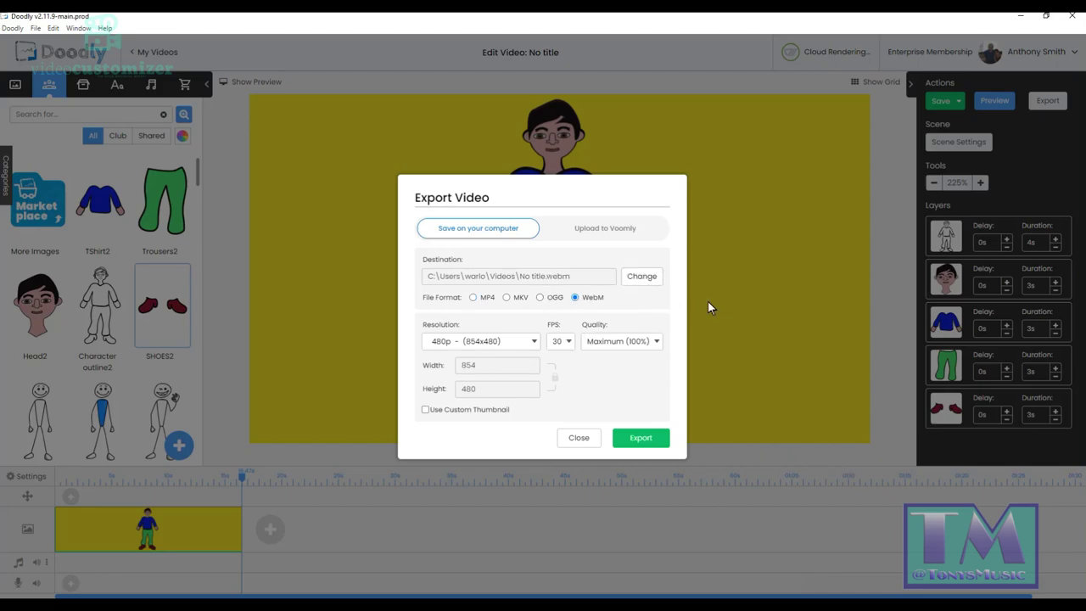
{"action": "left_click", "coordinate": [530, 343]}
{"action": "left_click", "coordinate": [518, 390]}
Export to the Videos folder, replacing the existing No title.webm.
{"action": "left_click", "coordinate": [670, 280]}
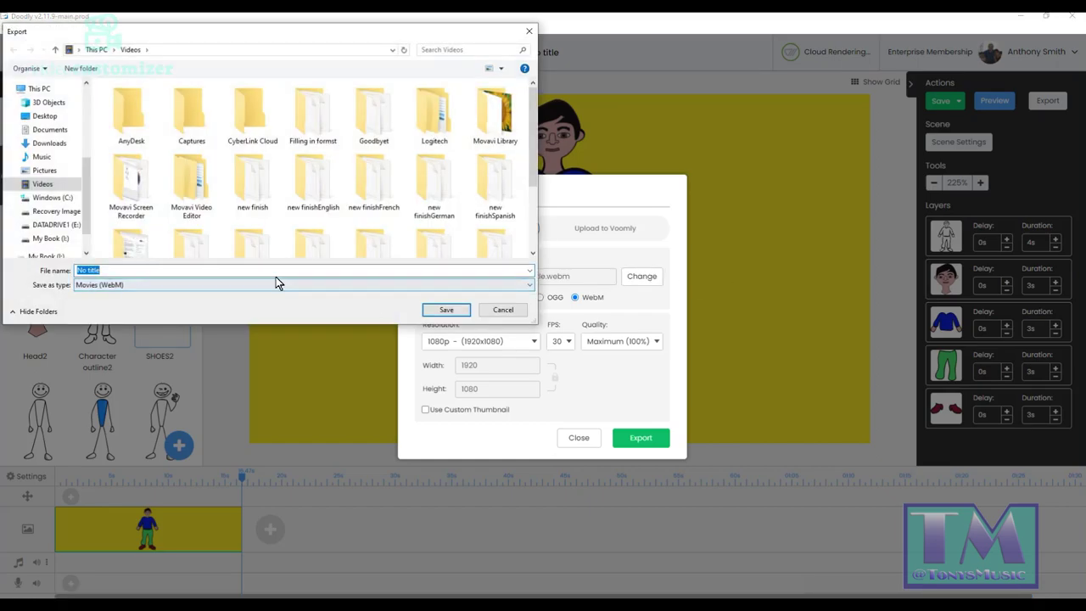
{"action": "left_click_drag", "start_coordinate": [534, 165], "coordinate": [531, 187]}
{"action": "left_click", "coordinate": [447, 310]}
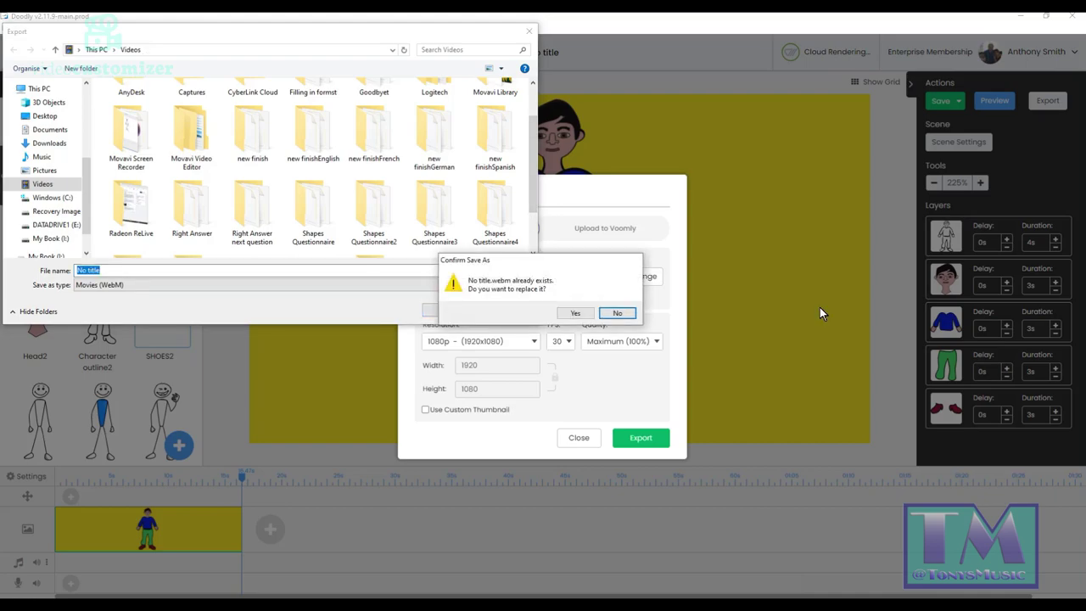
{"action": "left_click", "coordinate": [577, 314]}
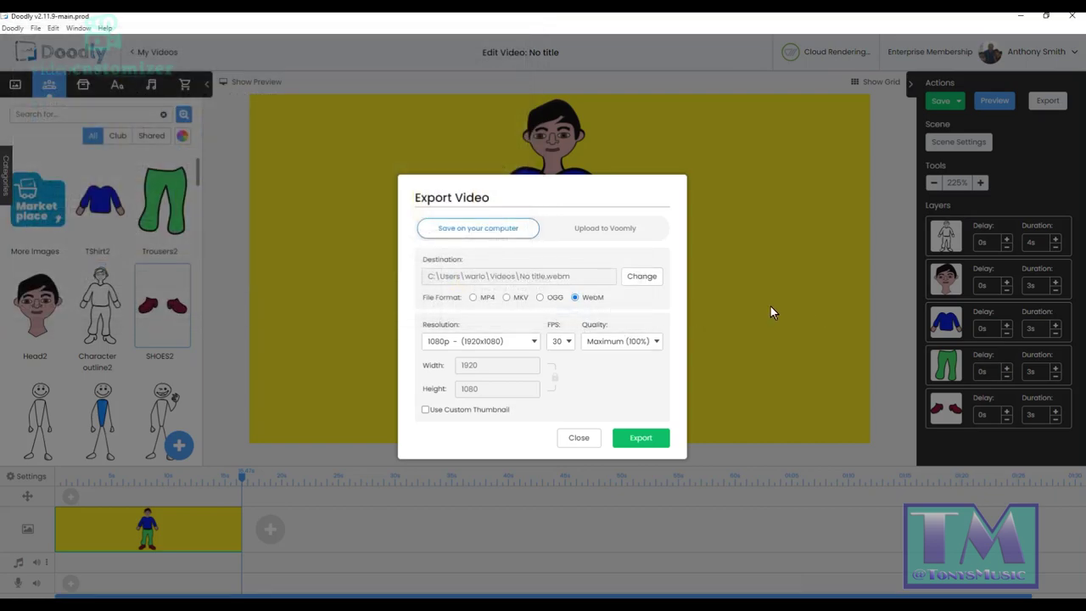
{"action": "left_click", "coordinate": [642, 438]}
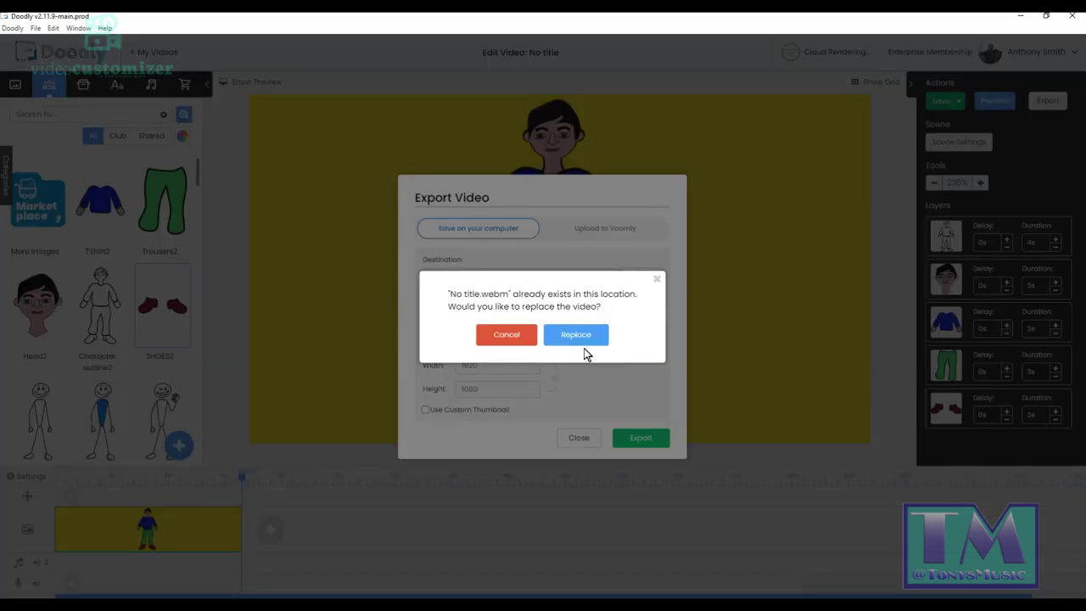
{"action": "left_click", "coordinate": [582, 340]}
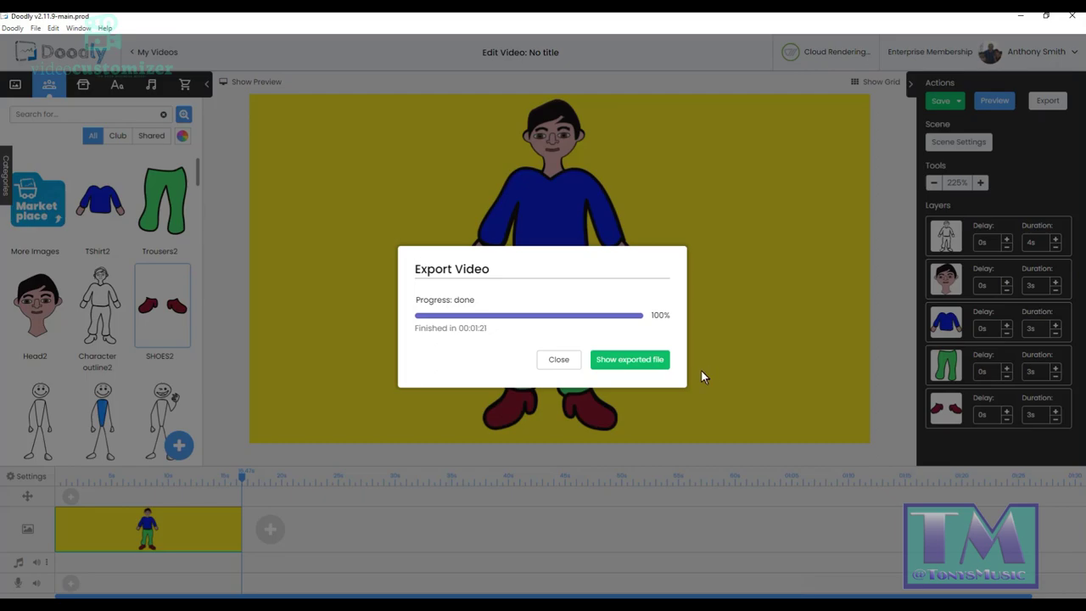
Reveal the exported No title video in the Videos folder and close Doodly's Export dialog.
{"action": "left_click", "coordinate": [635, 360]}
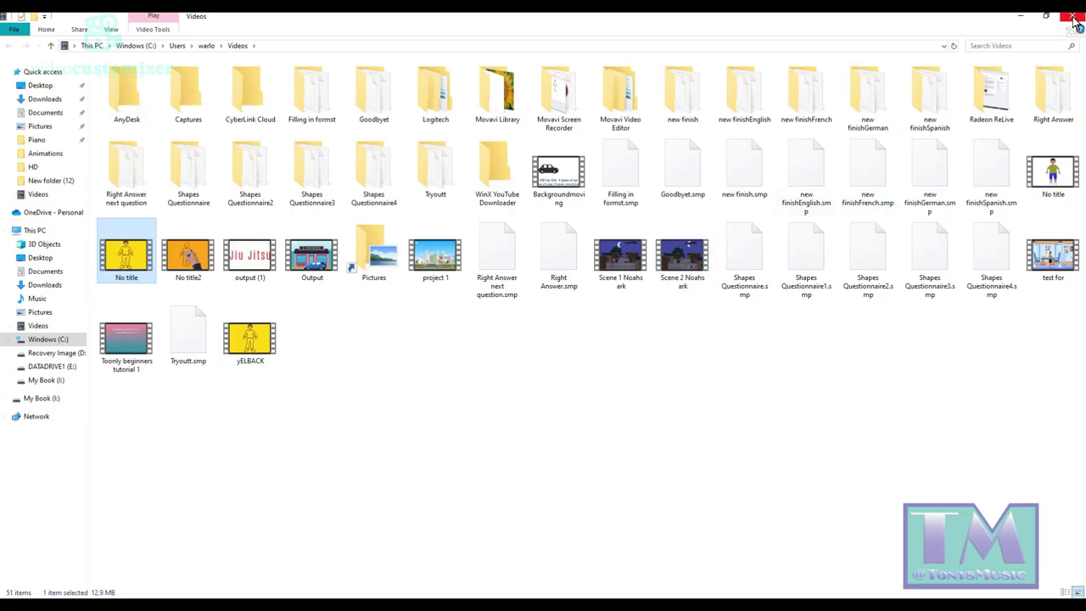
{"action": "left_click", "coordinate": [1047, 17]}
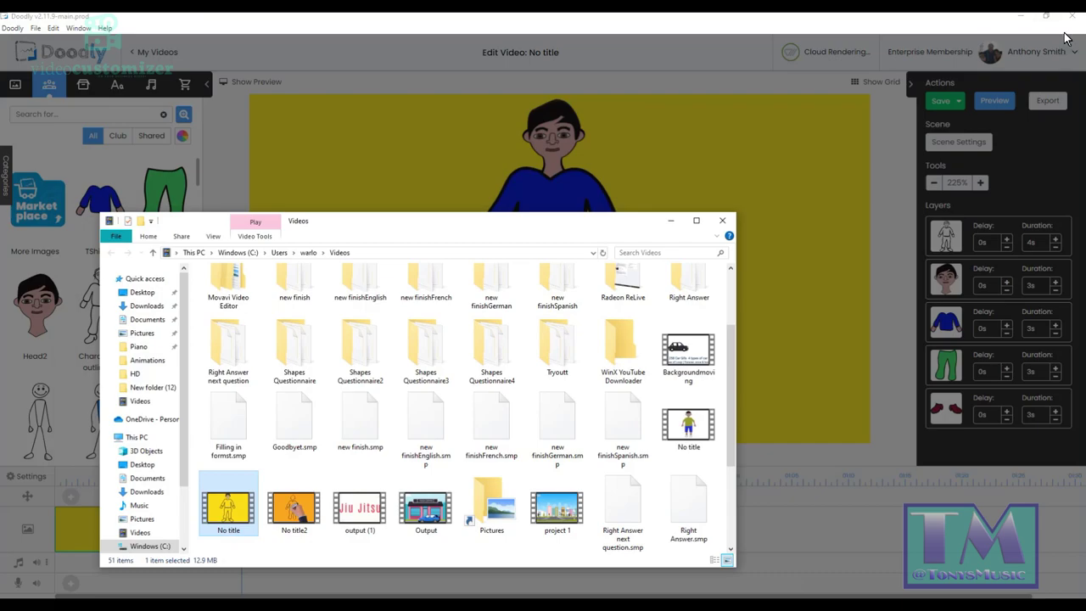
{"action": "left_click", "coordinate": [1073, 21]}
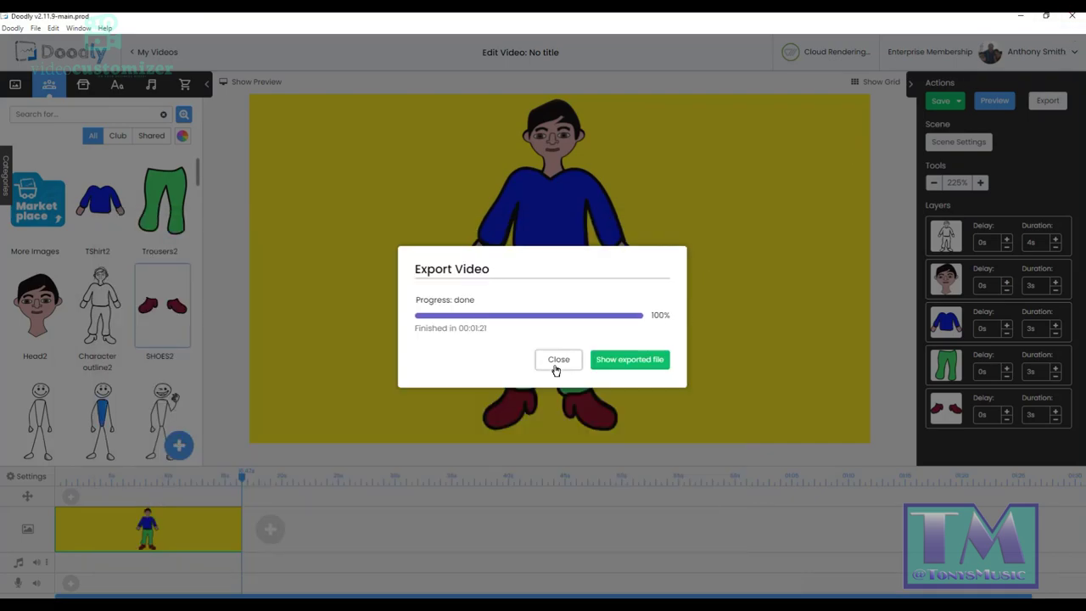
{"action": "left_click", "coordinate": [556, 363]}
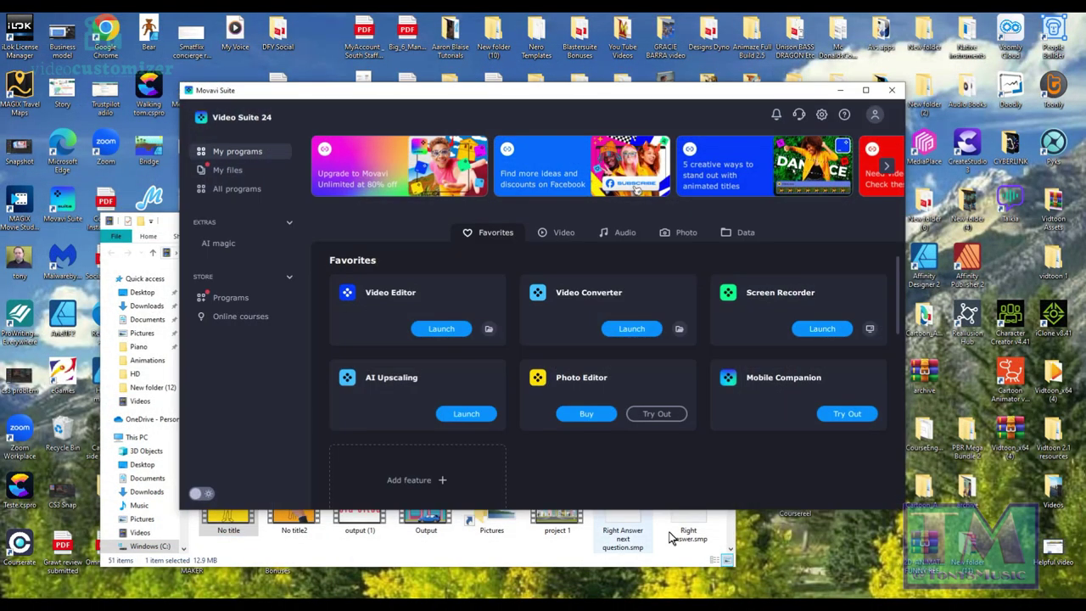
Launch Movavi Video Editor and add No title.webm from This PC > Videos to the project.
{"action": "left_click", "coordinate": [447, 331]}
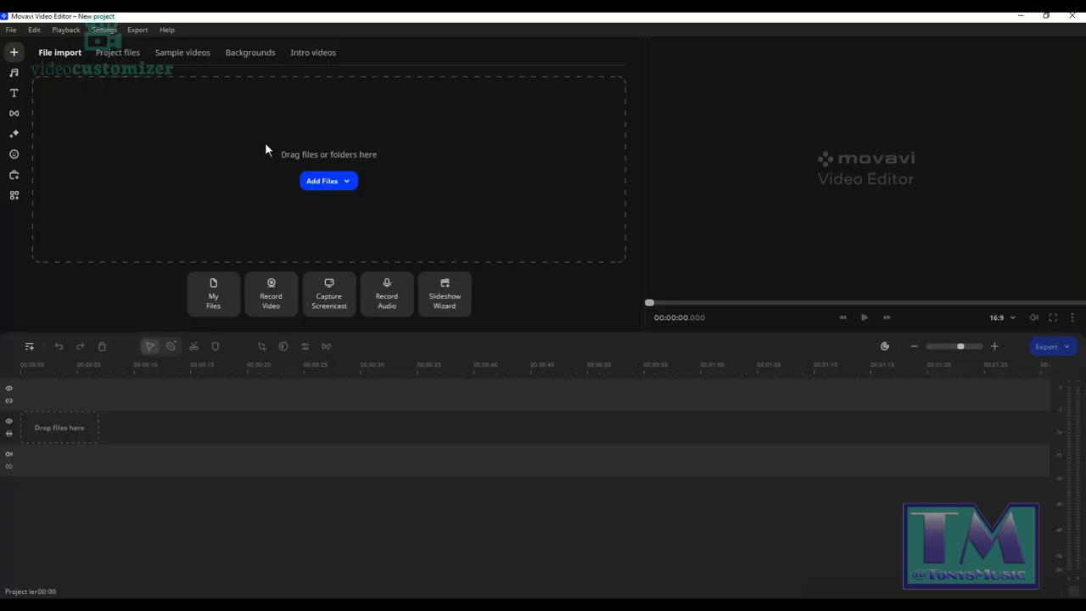
{"action": "left_click", "coordinate": [343, 183]}
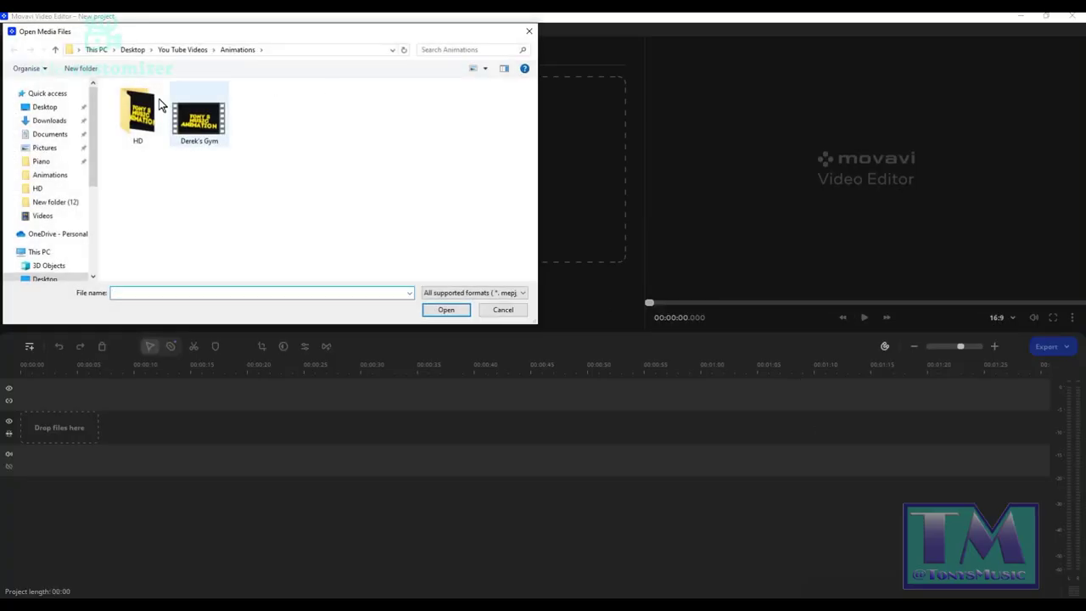
{"action": "left_click", "coordinate": [106, 52]}
{"action": "left_click", "coordinate": [156, 209]}
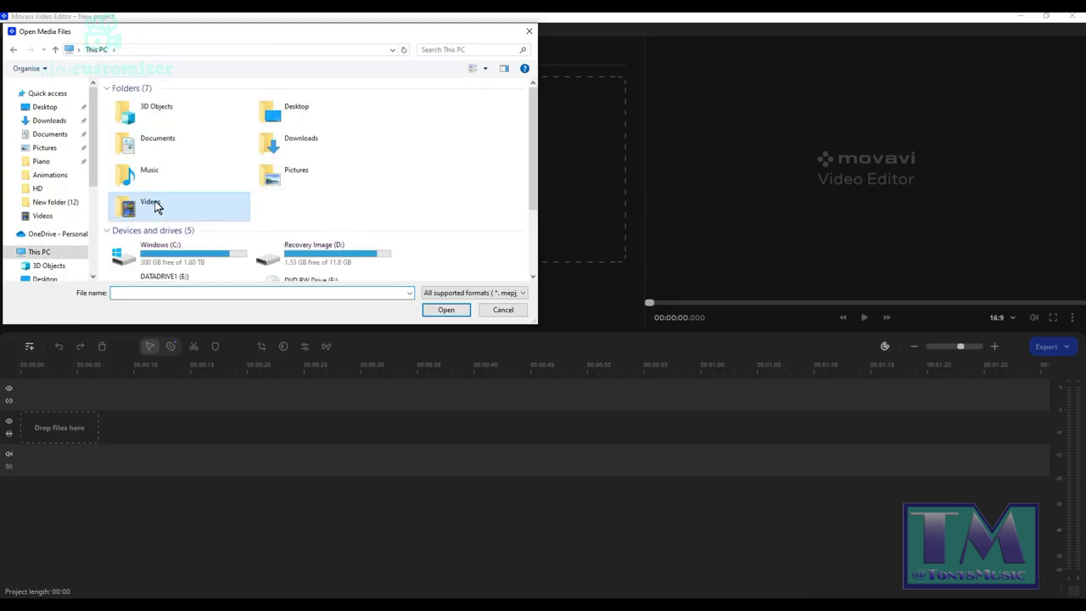
{"action": "double_click", "coordinate": [160, 211]}
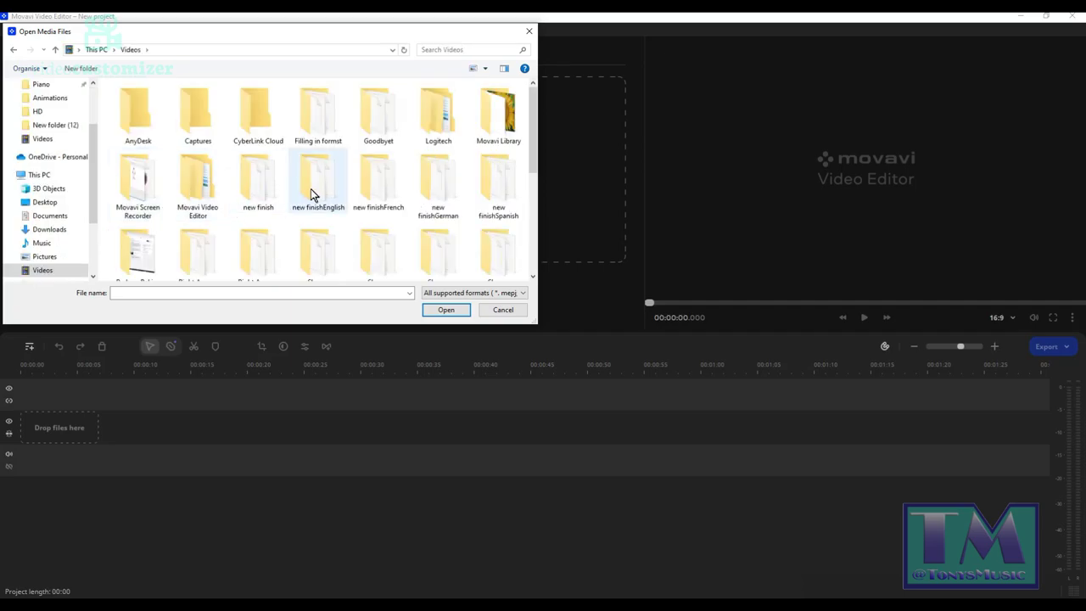
{"action": "scroll", "coordinate": [308, 193], "scroll_direction": "down", "scroll_amount": 5}
{"action": "left_click", "coordinate": [377, 102]}
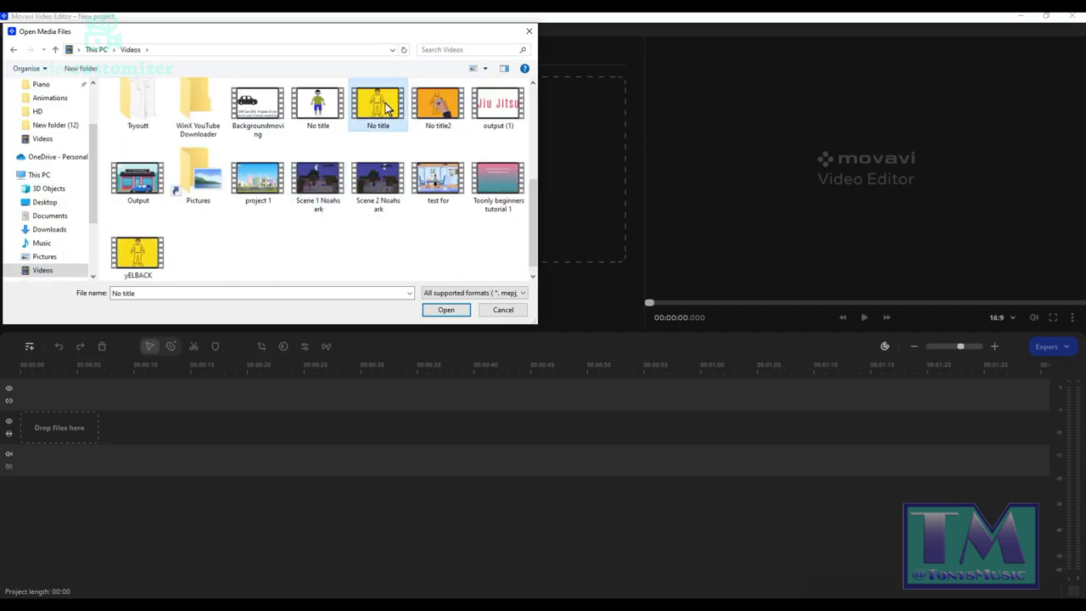
{"action": "left_click", "coordinate": [445, 309]}
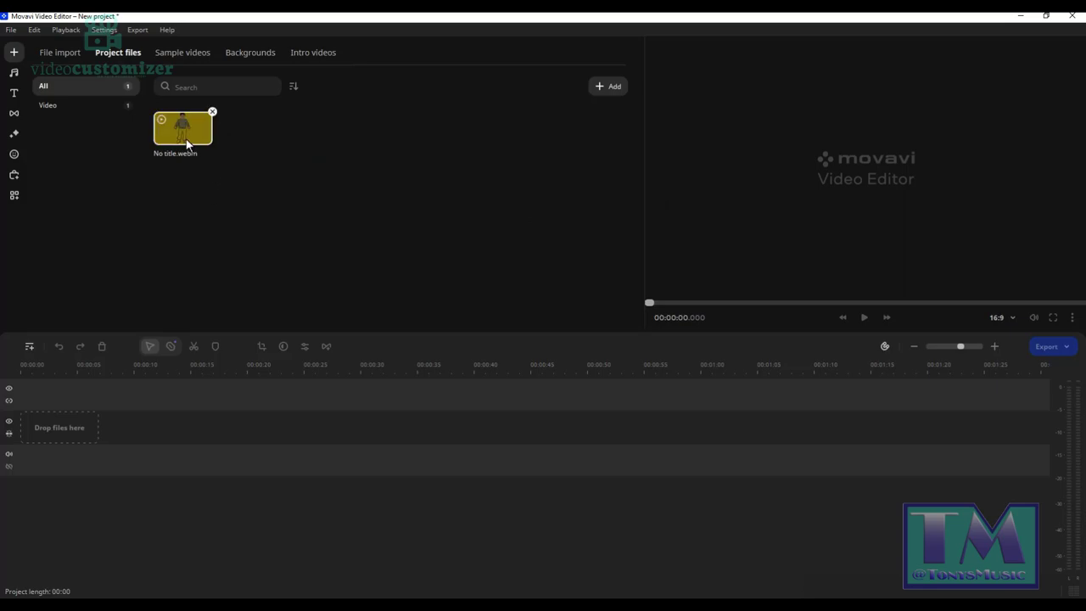
Place No title.webm on the video track, preview it, and show the extra video tools.
{"action": "left_click_drag", "start_coordinate": [187, 140], "coordinate": [100, 421]}
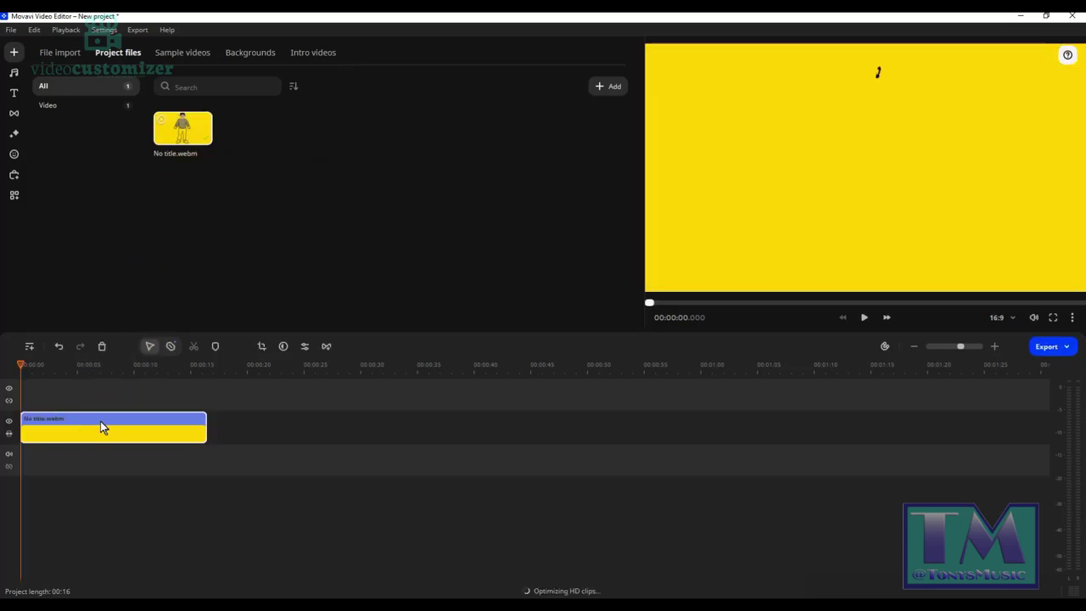
{"action": "left_click", "coordinate": [864, 319]}
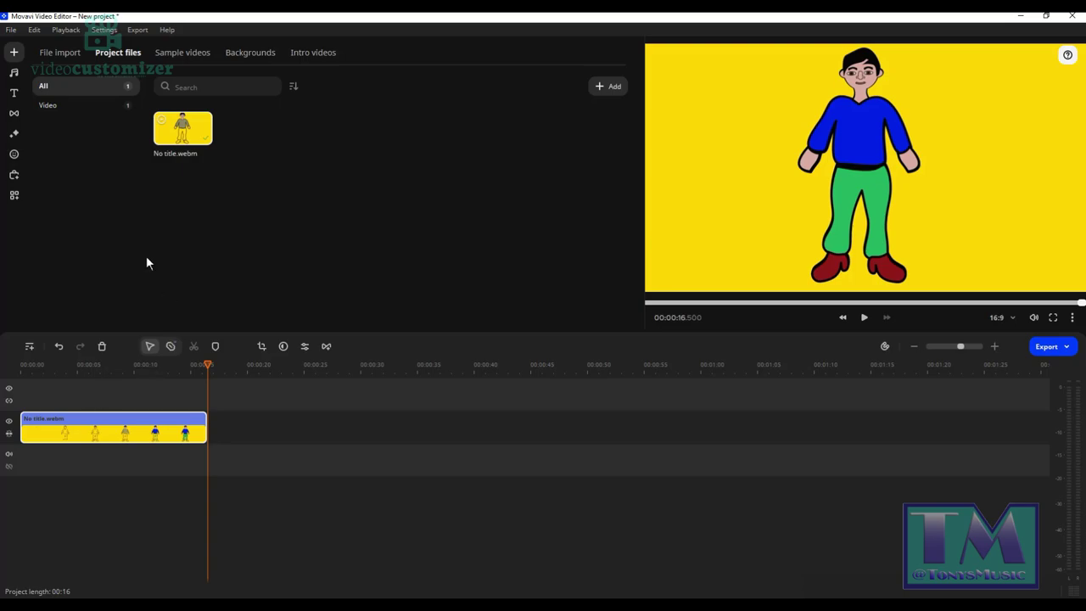
{"action": "left_click", "coordinate": [14, 195]}
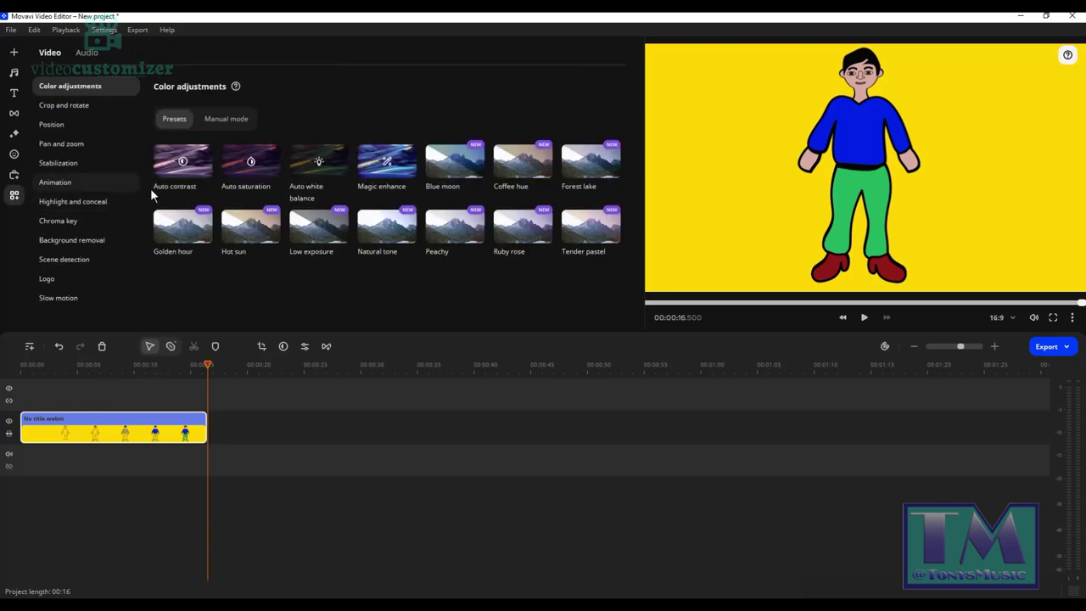
Key out the yellow background with Chroma key's eyedropper and scrub back to check frames.
{"action": "left_click", "coordinate": [71, 219]}
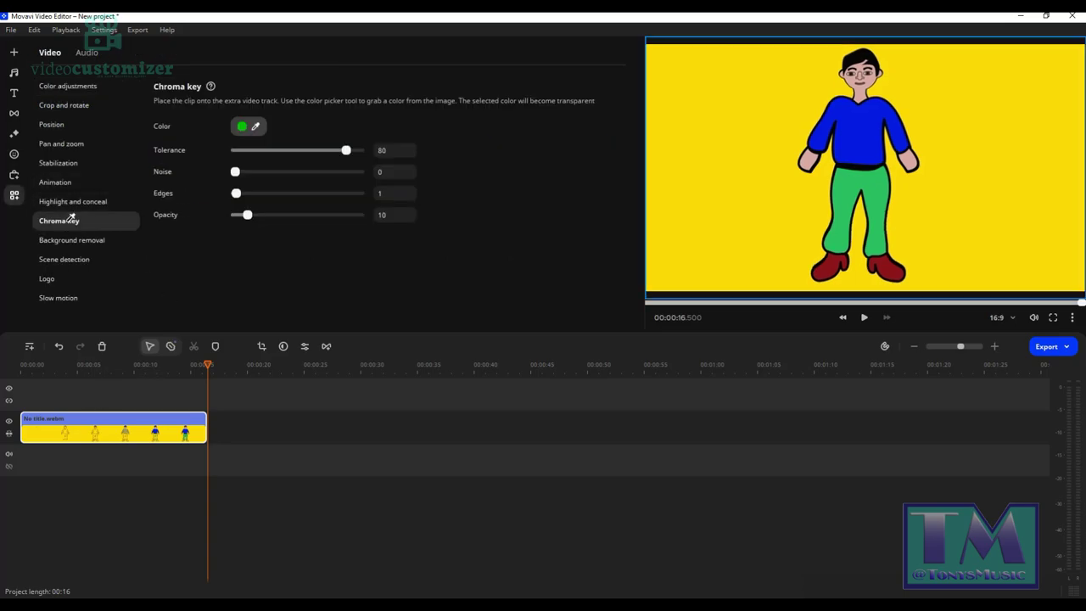
{"action": "left_click", "coordinate": [739, 156]}
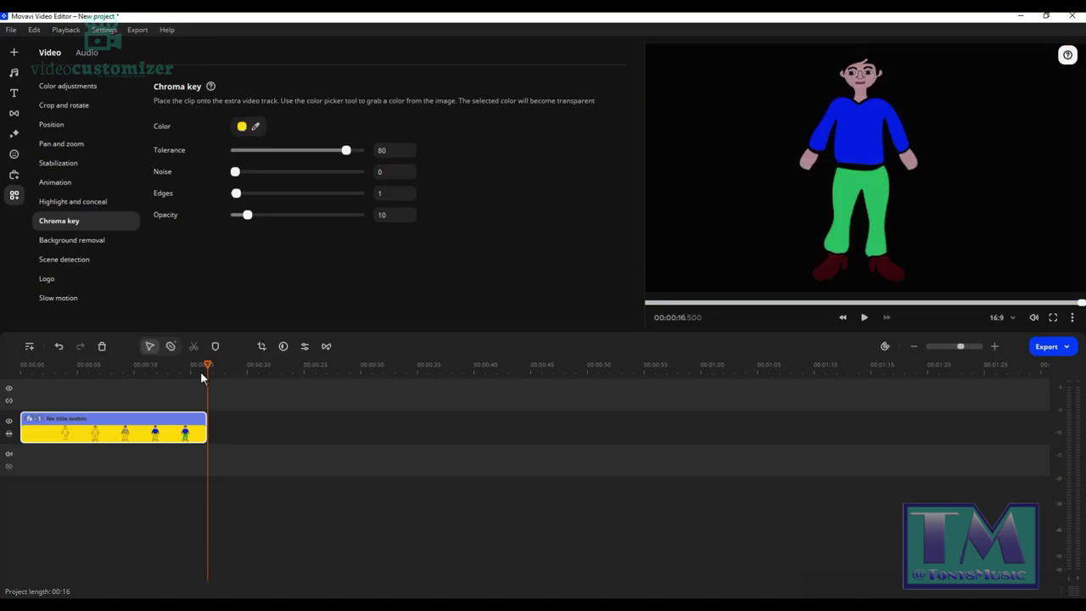
{"action": "mouse_move", "coordinate": [207, 365]}
{"action": "left_mouse_down"}
{"action": "mouse_move", "coordinate": [19, 365]}
{"action": "mouse_move", "coordinate": [182, 365]}
{"action": "mouse_move", "coordinate": [205, 381]}
{"action": "left_mouse_up"}
Export the keyed clip as a High-quality WebM titled Joey.
{"action": "left_click", "coordinate": [1056, 348]}
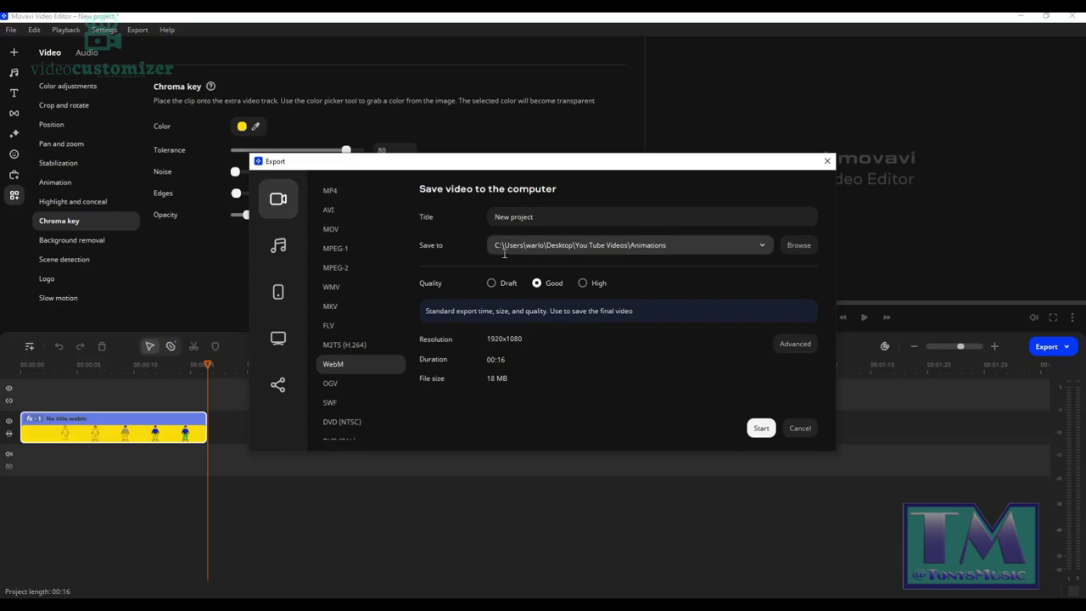
{"action": "left_click_drag", "start_coordinate": [543, 217], "coordinate": [433, 217]}
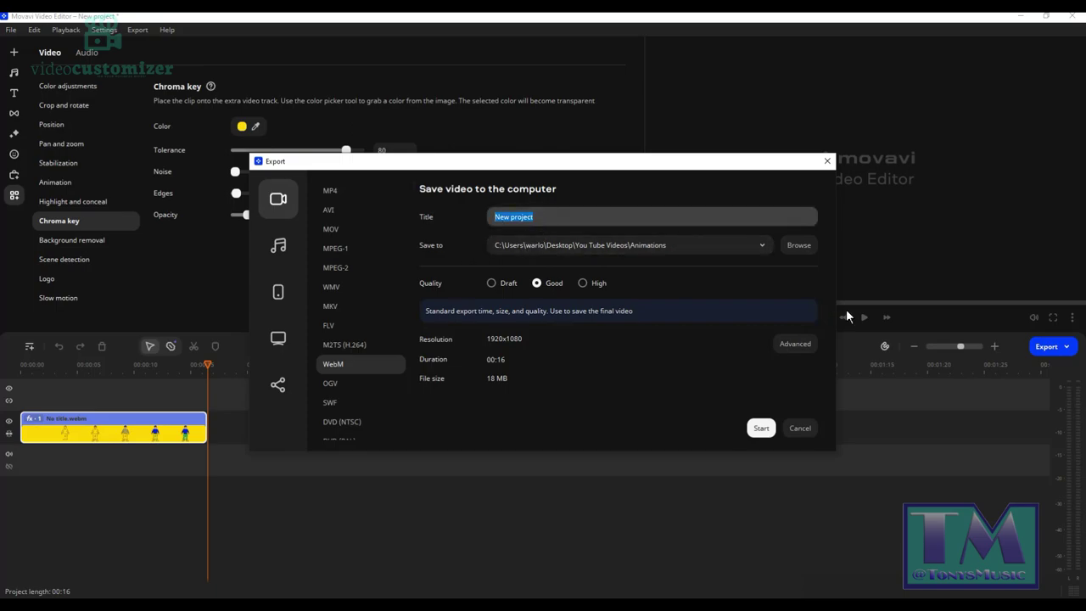
{"action": "type", "text": "Joey"}
{"action": "left_click", "coordinate": [582, 283]}
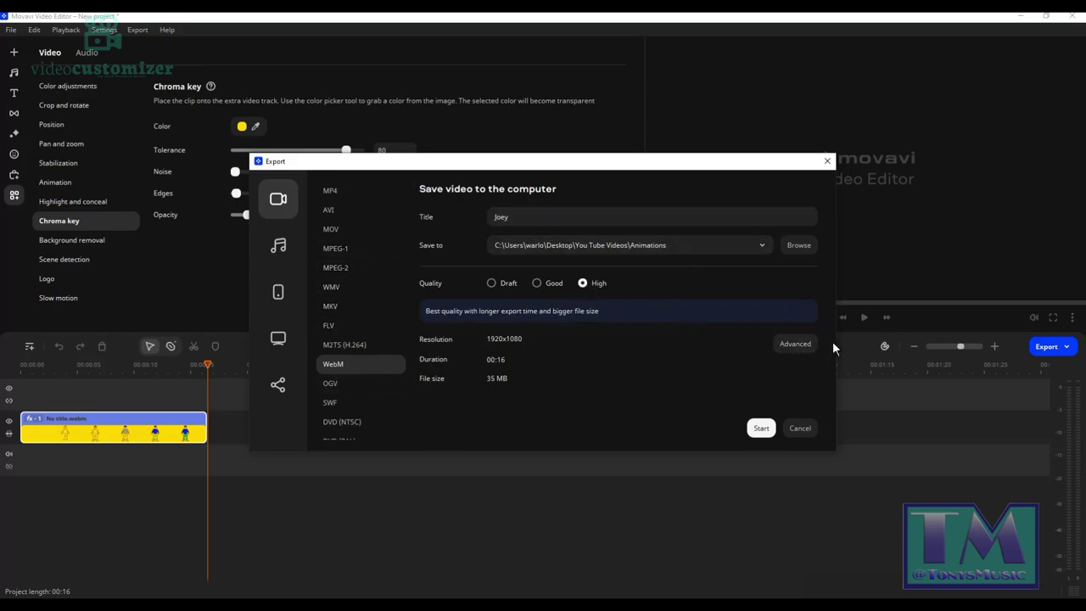
{"action": "left_click", "coordinate": [762, 429]}
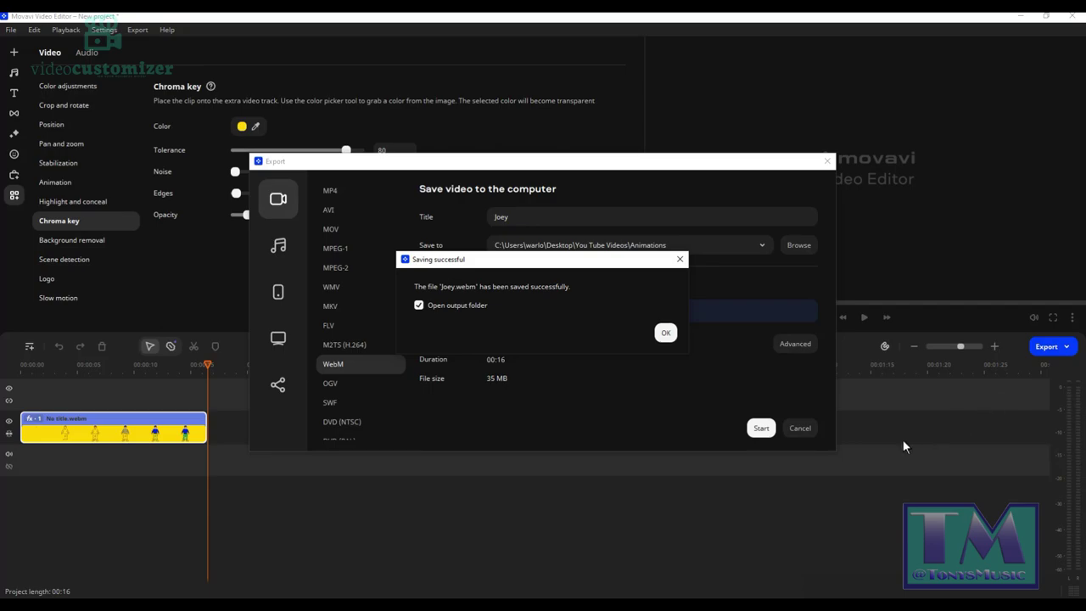
Check the Joey video in the Animations folder, then minimize File Explorer.
{"action": "left_click", "coordinate": [670, 338]}
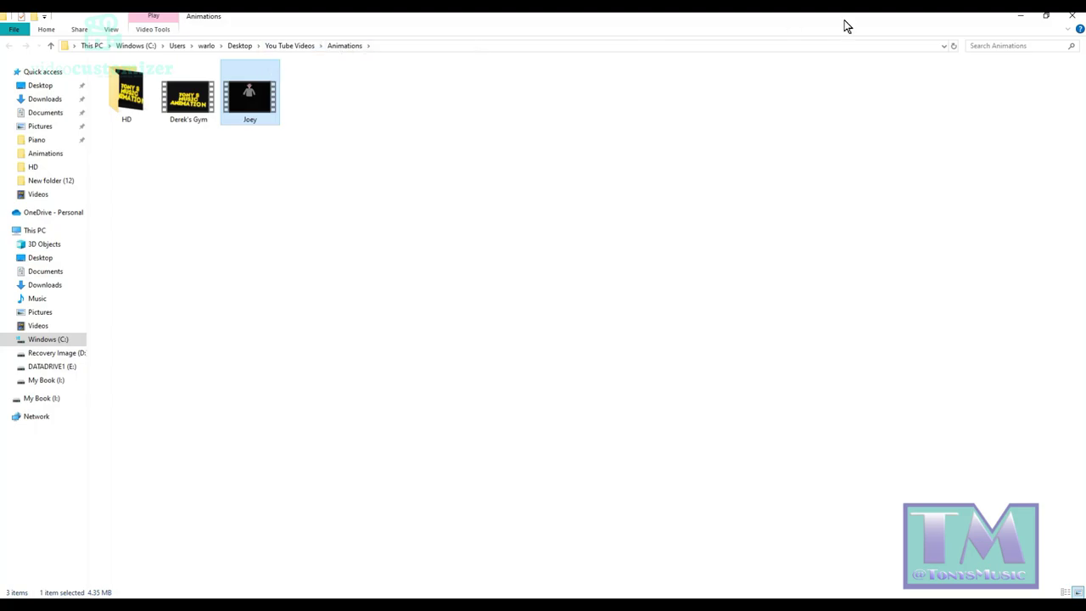
{"action": "left_click", "coordinate": [1032, 18]}
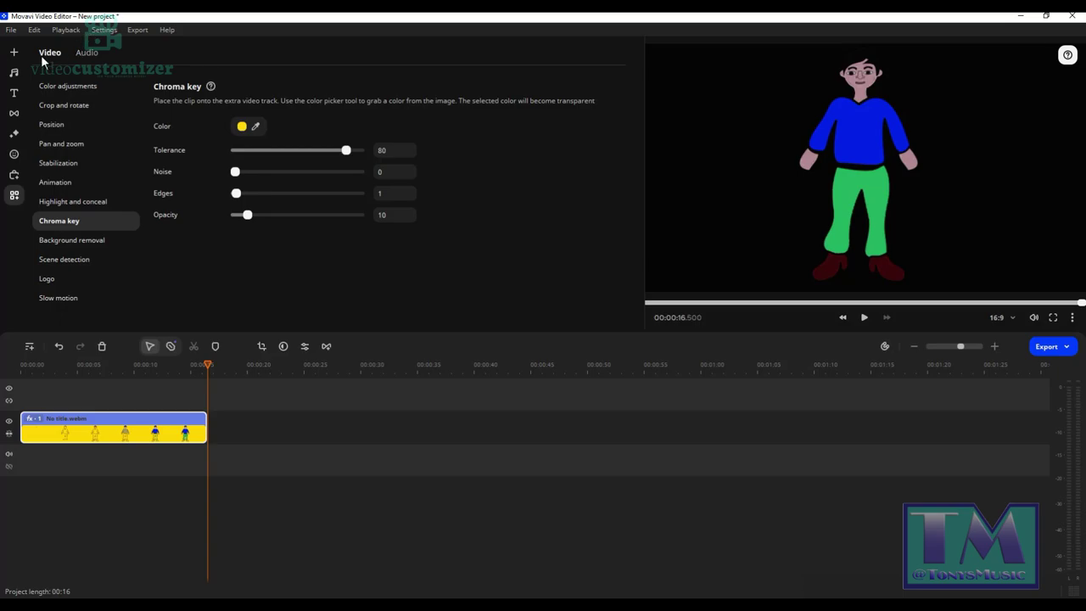
Import Joey.webm from Desktop > You Tube Videos > Animations into the project media.
{"action": "left_click", "coordinate": [14, 53]}
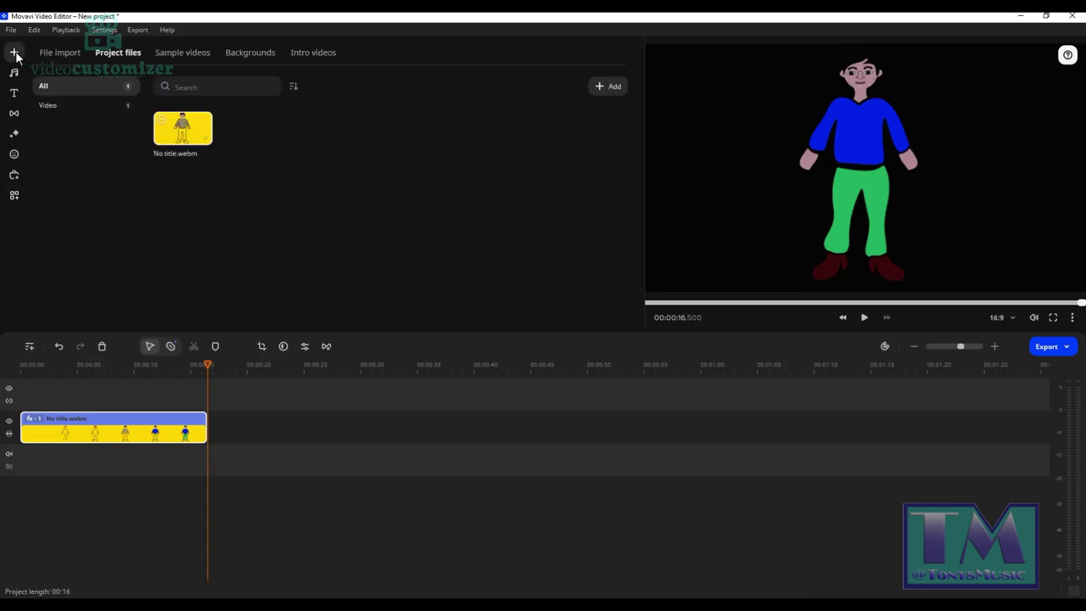
{"action": "right_click", "coordinate": [296, 141]}
{"action": "left_click", "coordinate": [342, 152]}
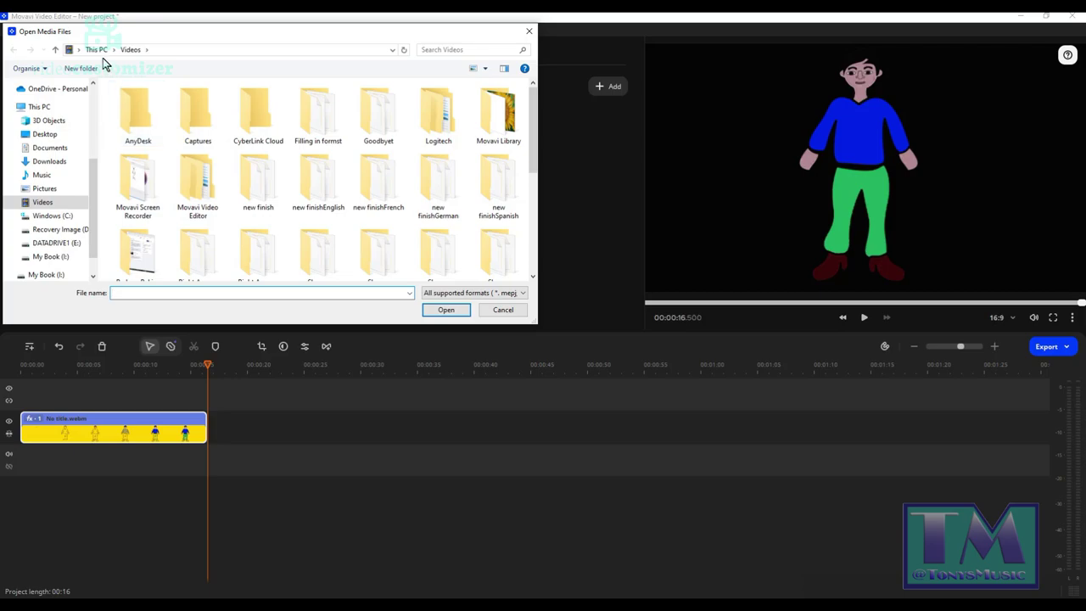
{"action": "left_click", "coordinate": [98, 49]}
{"action": "scroll", "coordinate": [259, 176], "scroll_direction": "down", "scroll_amount": 1}
{"action": "scroll", "coordinate": [259, 176], "scroll_direction": "up", "scroll_amount": 2}
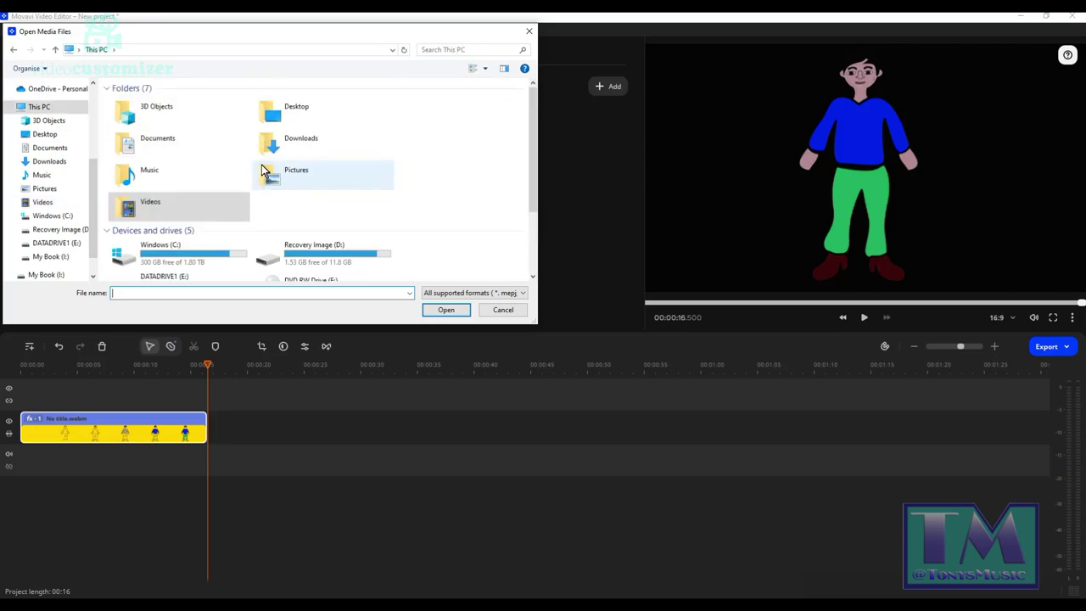
{"action": "double_click", "coordinate": [304, 97]}
{"action": "scroll", "coordinate": [242, 192], "scroll_direction": "down", "scroll_amount": 6}
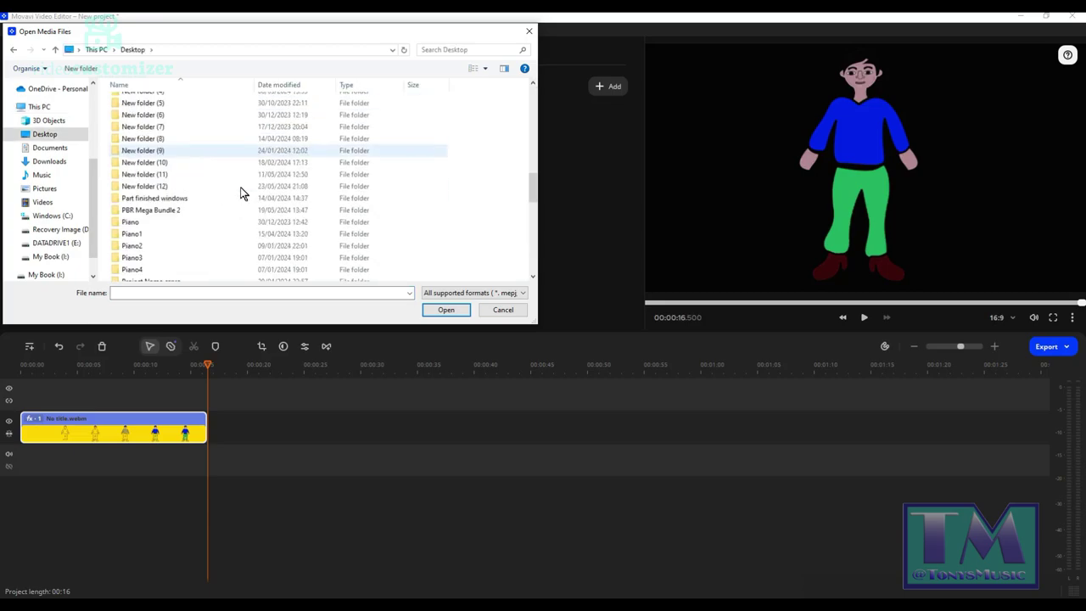
{"action": "scroll", "coordinate": [240, 193], "scroll_direction": "up", "scroll_amount": 5}
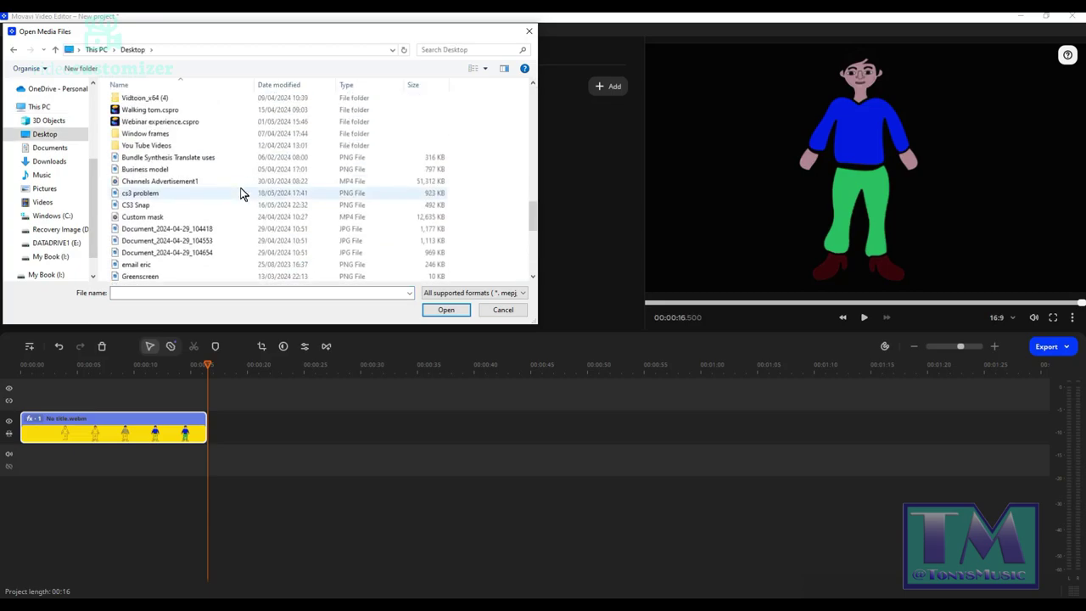
{"action": "double_click", "coordinate": [202, 145]}
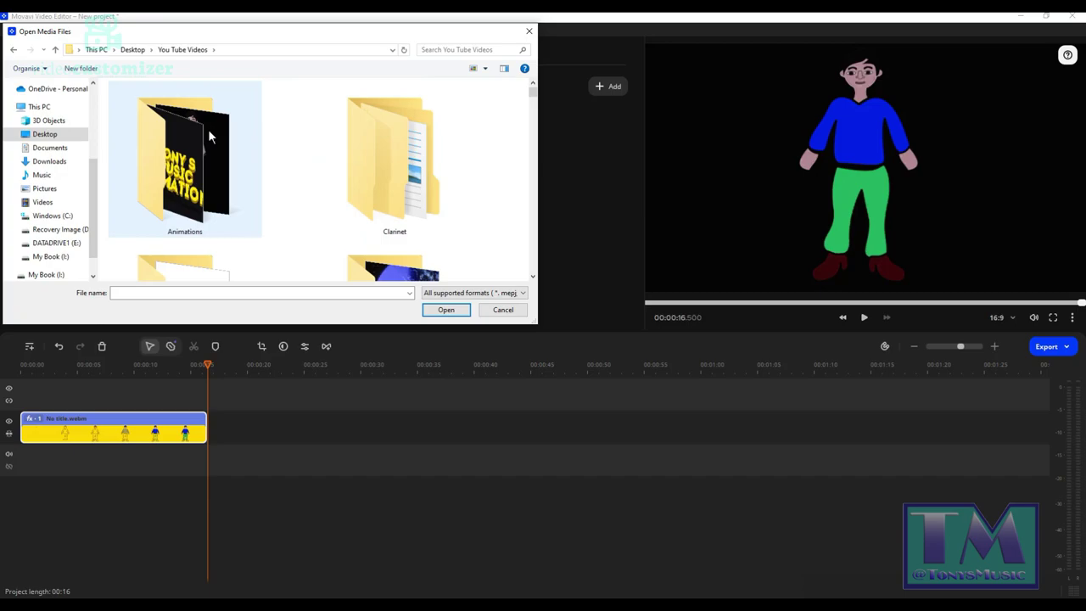
{"action": "double_click", "coordinate": [209, 136]}
{"action": "left_click", "coordinate": [269, 127]}
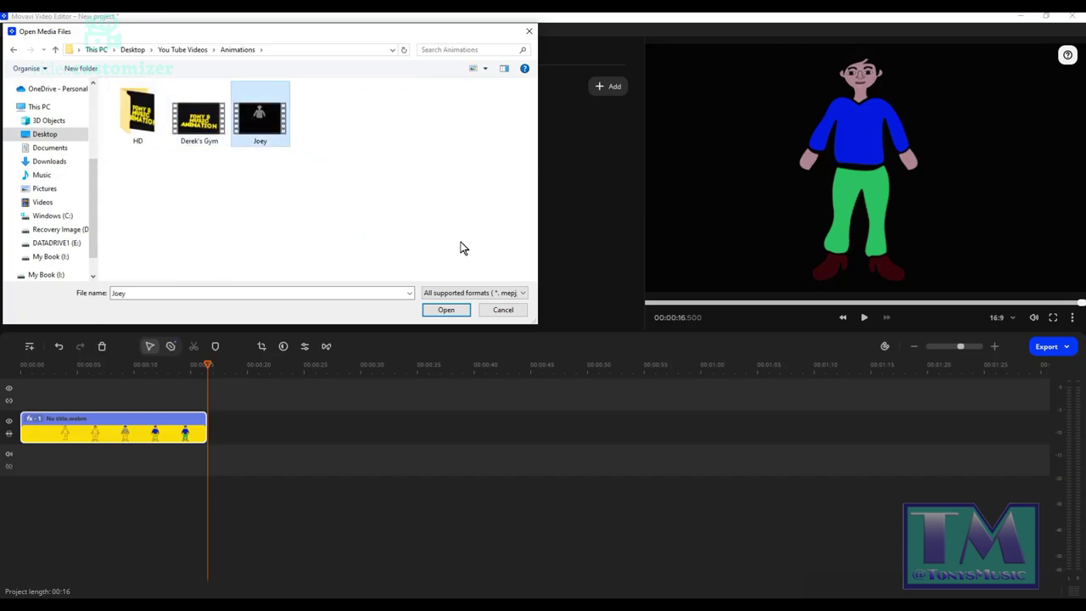
{"action": "left_click", "coordinate": [450, 309]}
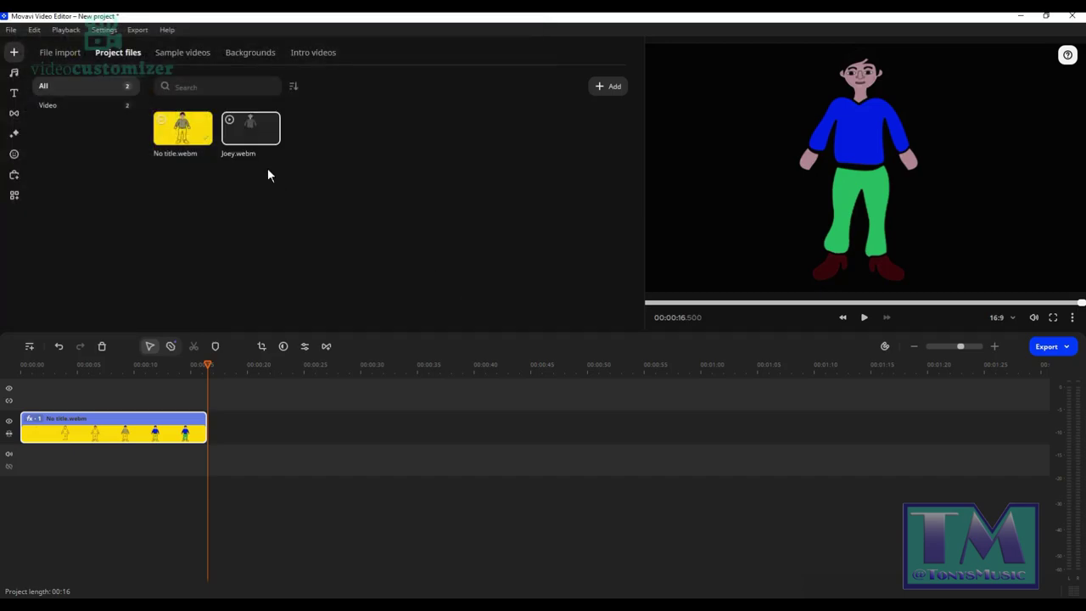
Put Joey.webm on the timeline and add the Sky shining background after it.
{"action": "left_click_drag", "start_coordinate": [275, 144], "coordinate": [314, 414]}
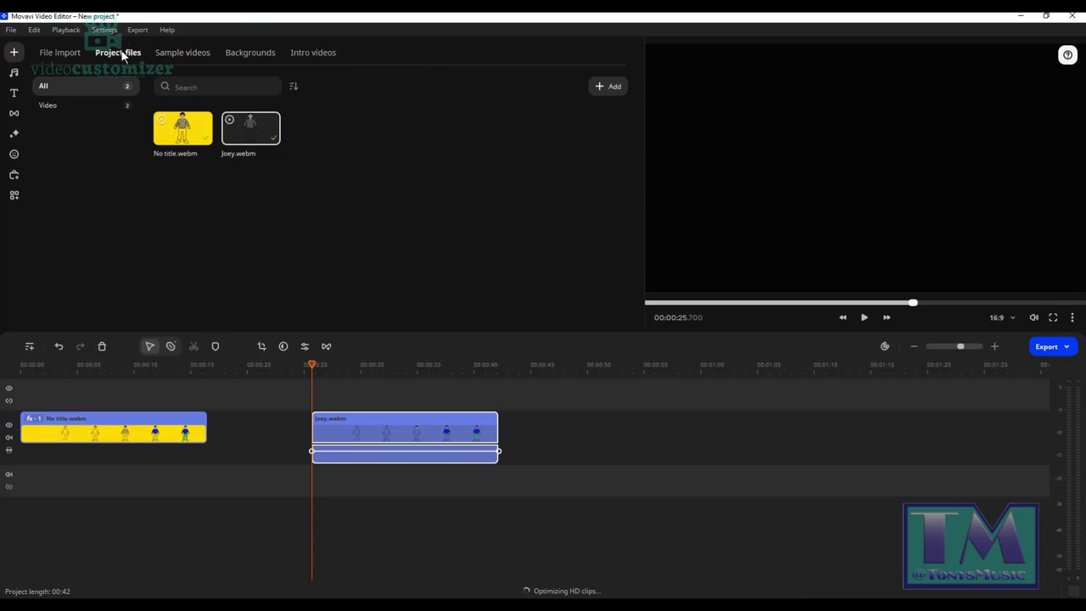
{"action": "left_click", "coordinate": [179, 52]}
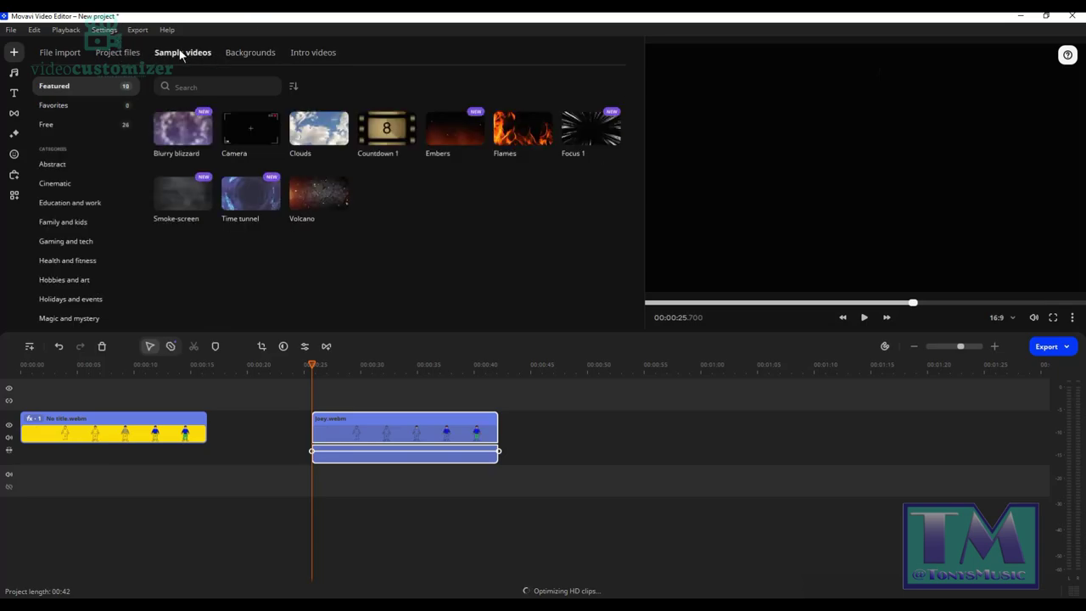
{"action": "left_click", "coordinate": [116, 53]}
{"action": "left_click", "coordinate": [247, 56]}
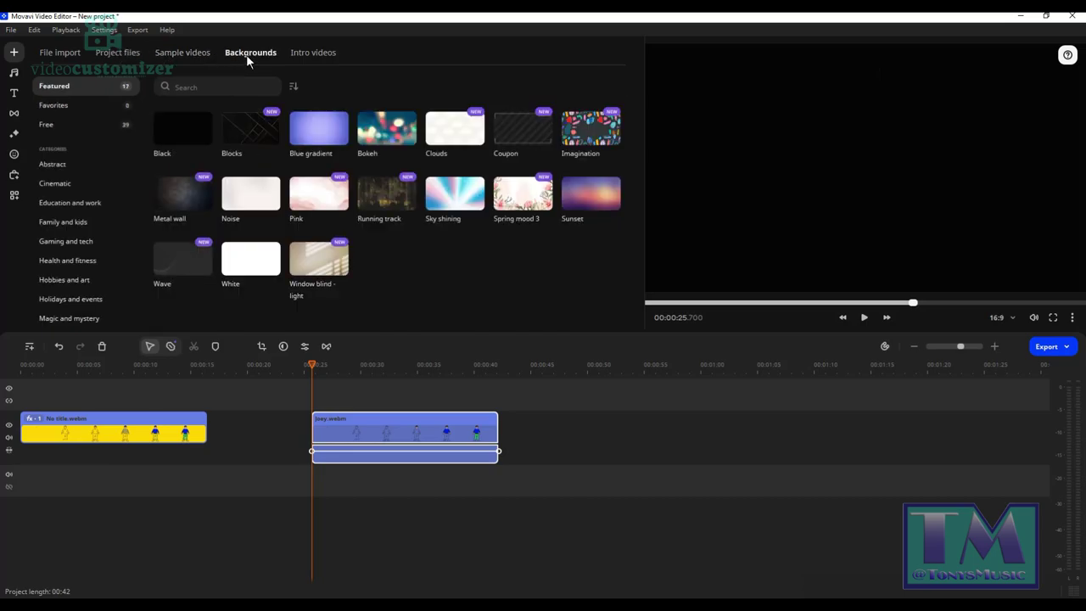
{"action": "left_click_drag", "start_coordinate": [459, 197], "coordinate": [880, 429]}
Stretch the background, lift Joey onto the upper track, and play the overlay.
{"action": "left_click_drag", "start_coordinate": [443, 436], "coordinate": [657, 424]}
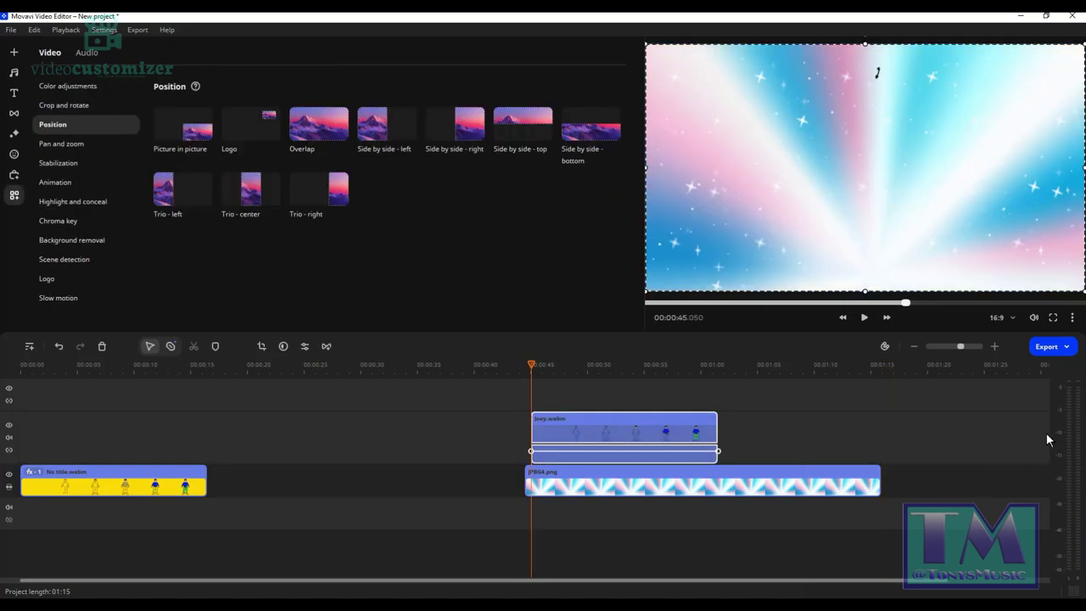
{"action": "left_click", "coordinate": [865, 317]}
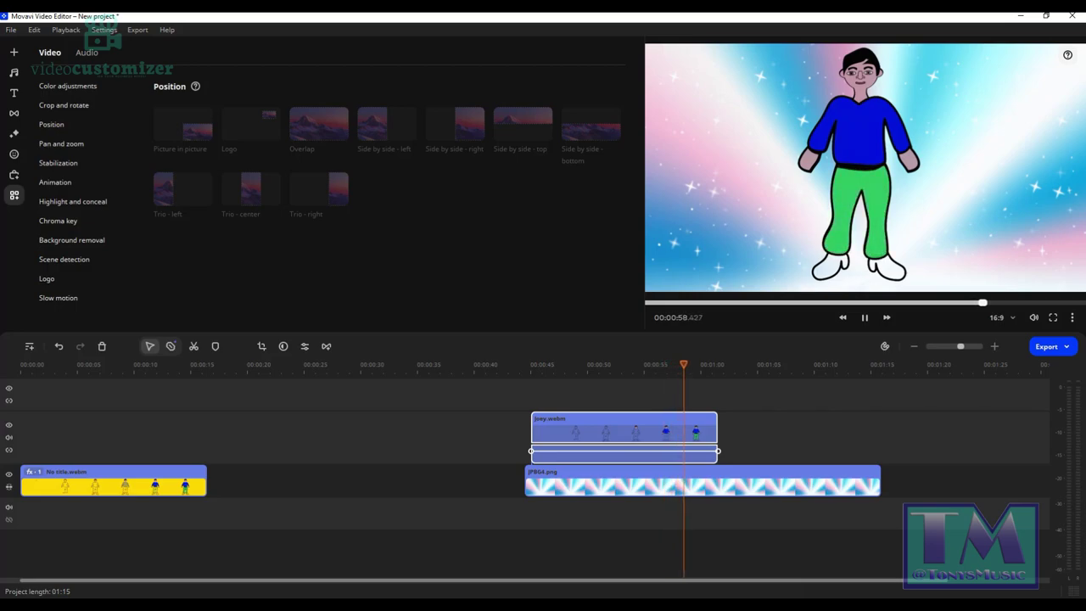
Pause, shift Joey.webm slightly later above JPBG4.png, and check several frames.
{"action": "left_click", "coordinate": [865, 318]}
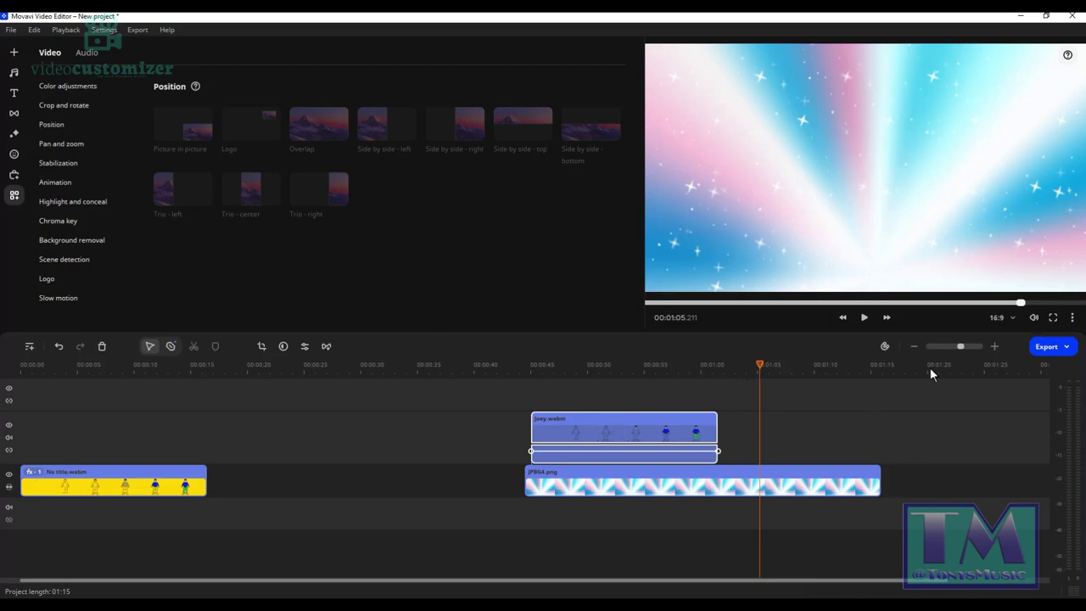
{"action": "mouse_move", "coordinate": [640, 438]}
{"action": "left_mouse_down"}
{"action": "mouse_move", "coordinate": [708, 435]}
{"action": "mouse_move", "coordinate": [643, 420]}
{"action": "left_mouse_up"}
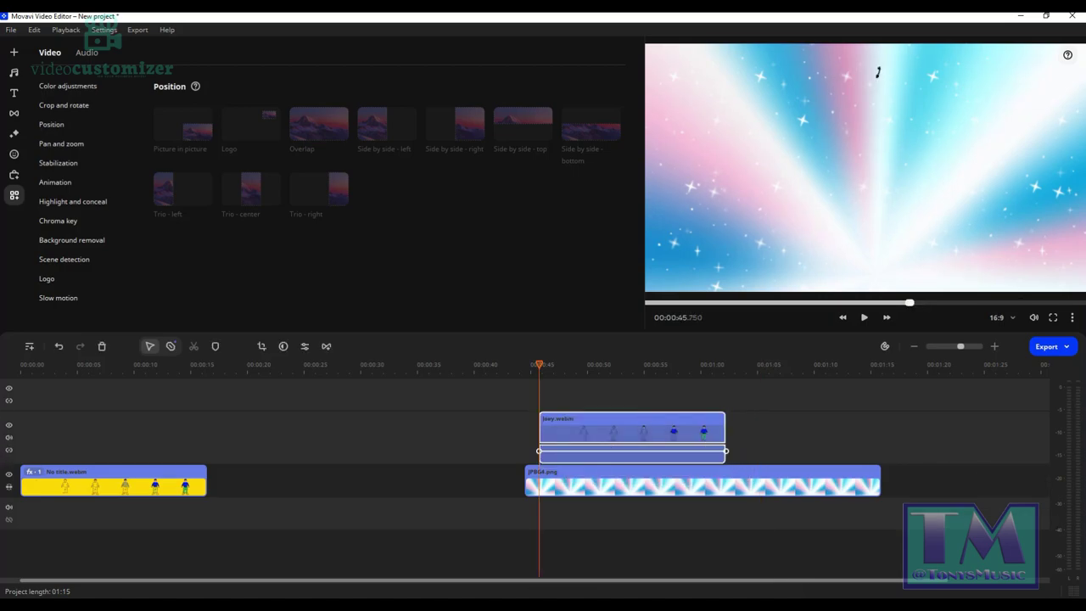
{"action": "left_click", "coordinate": [694, 481]}
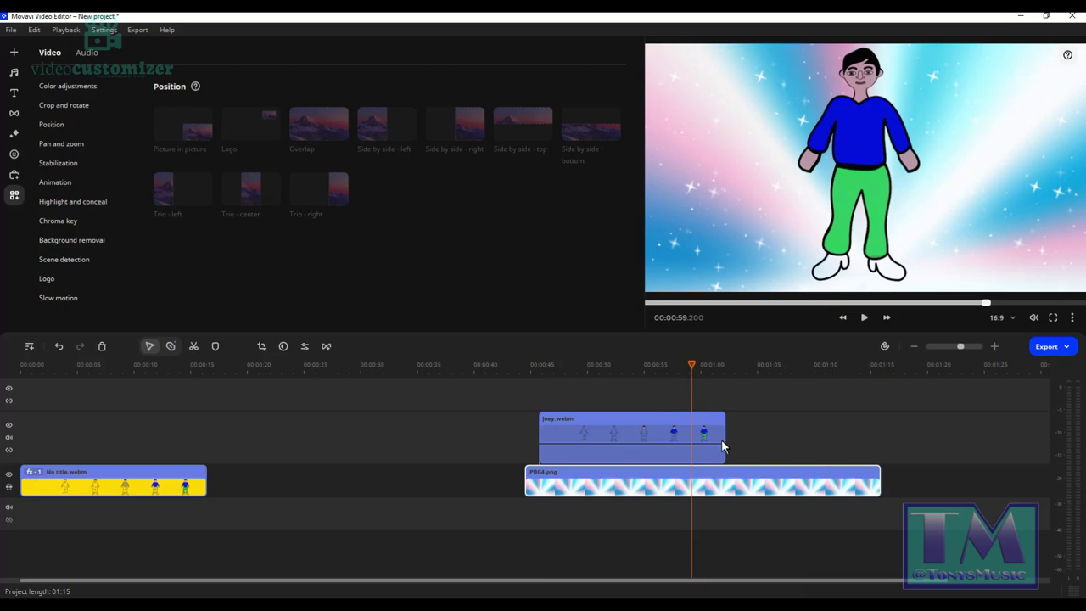
{"action": "left_click", "coordinate": [780, 491]}
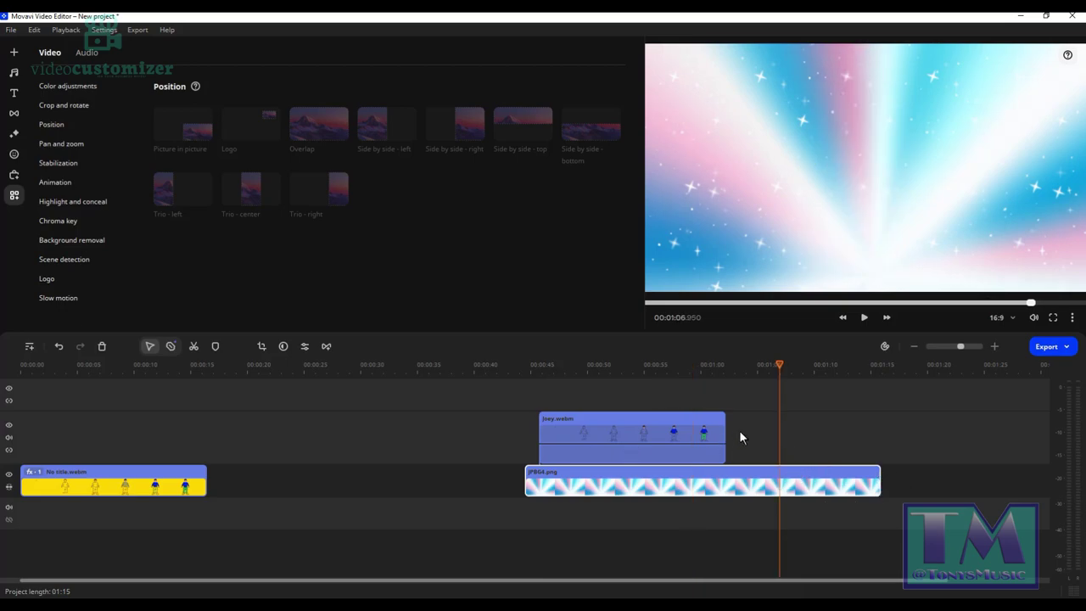
{"action": "left_click", "coordinate": [575, 373]}
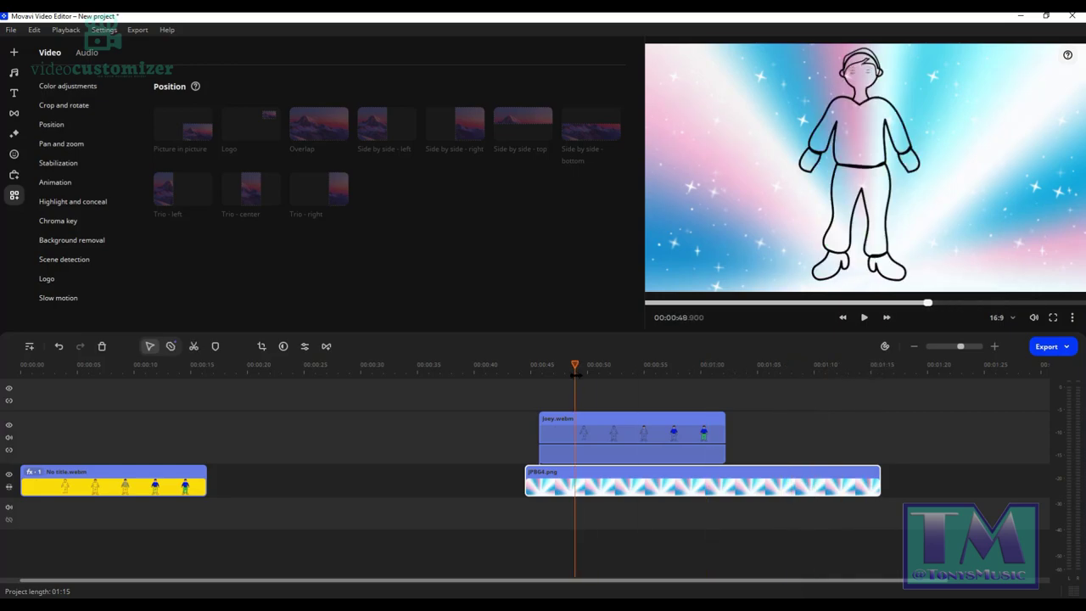